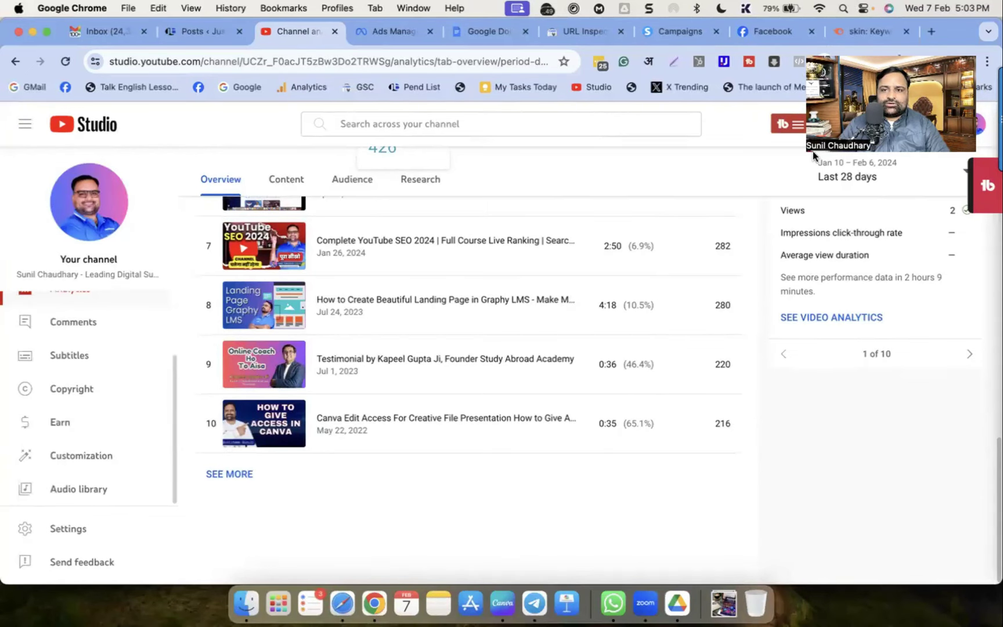
Open the Channel dashboard showing 6,289 subscribers, 15.2K views and 356.6 watch hours
drag(811, 153, 732, 192)
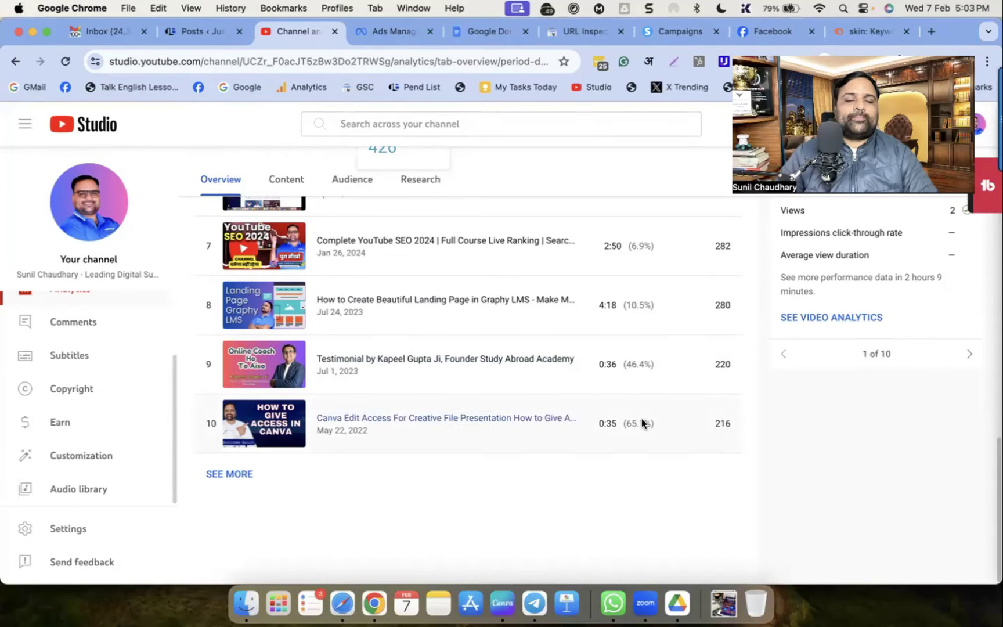
scroll(66, 390, up, 3)
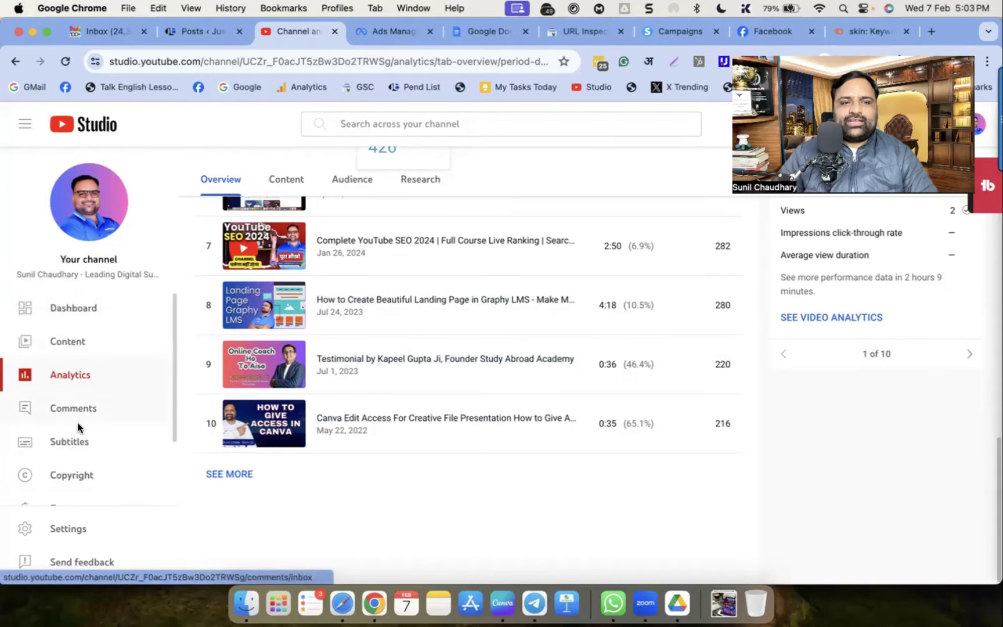
click(71, 310)
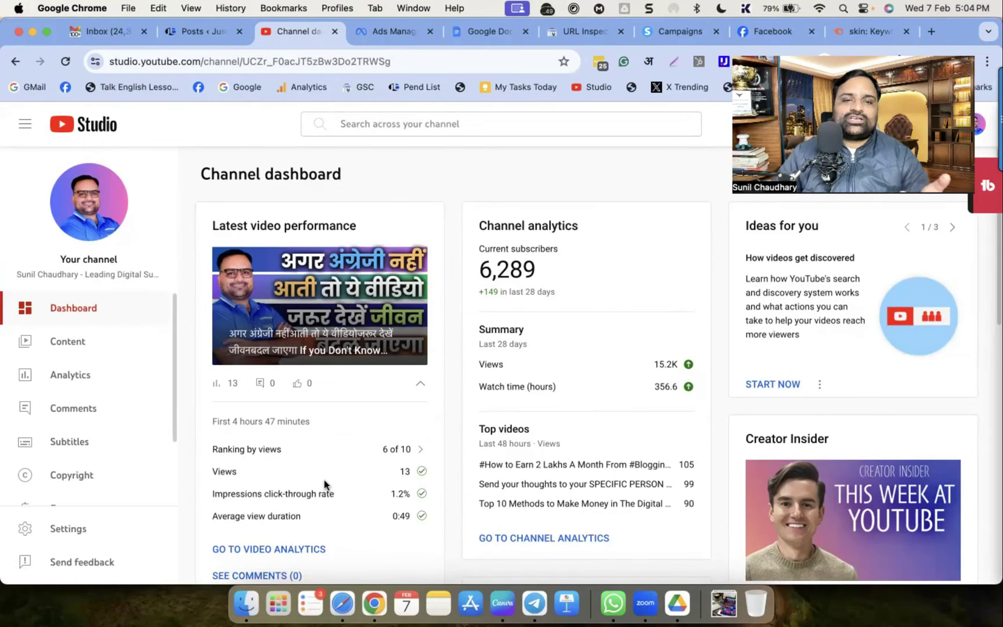
scroll(85, 441, down, 3)
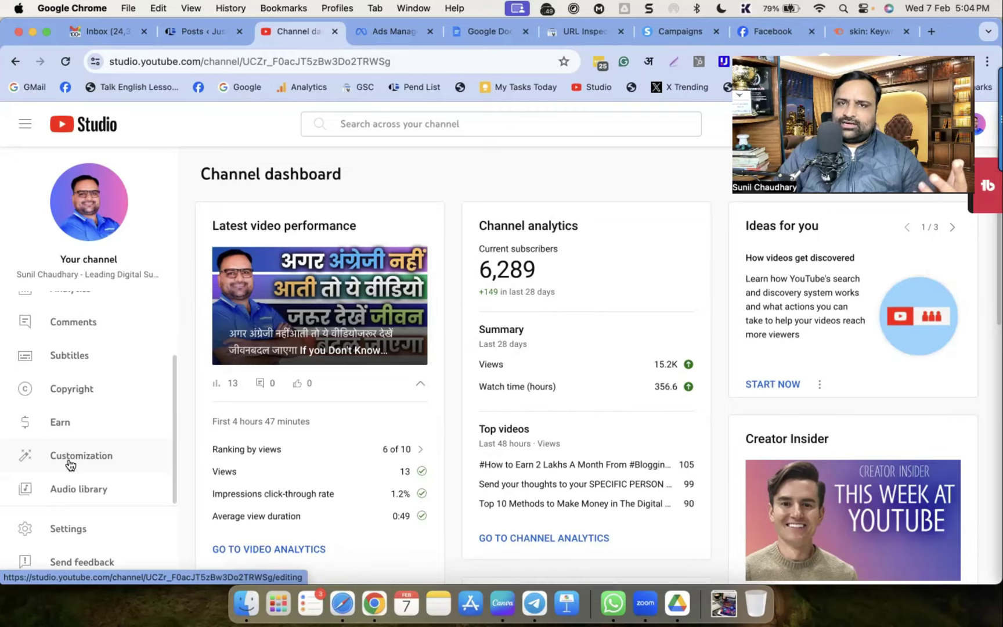
click(68, 462)
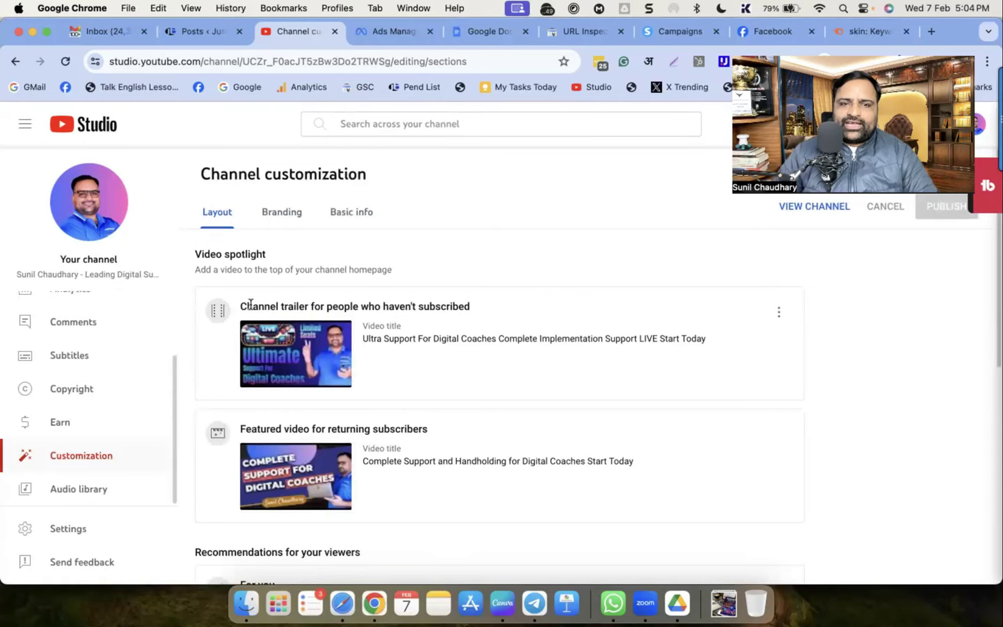
Review the channel trailer and featured video headings on the Layout tab
drag(475, 306, 240, 304)
scroll(262, 414, down, 1)
double_click(262, 406)
drag(261, 407, 397, 401)
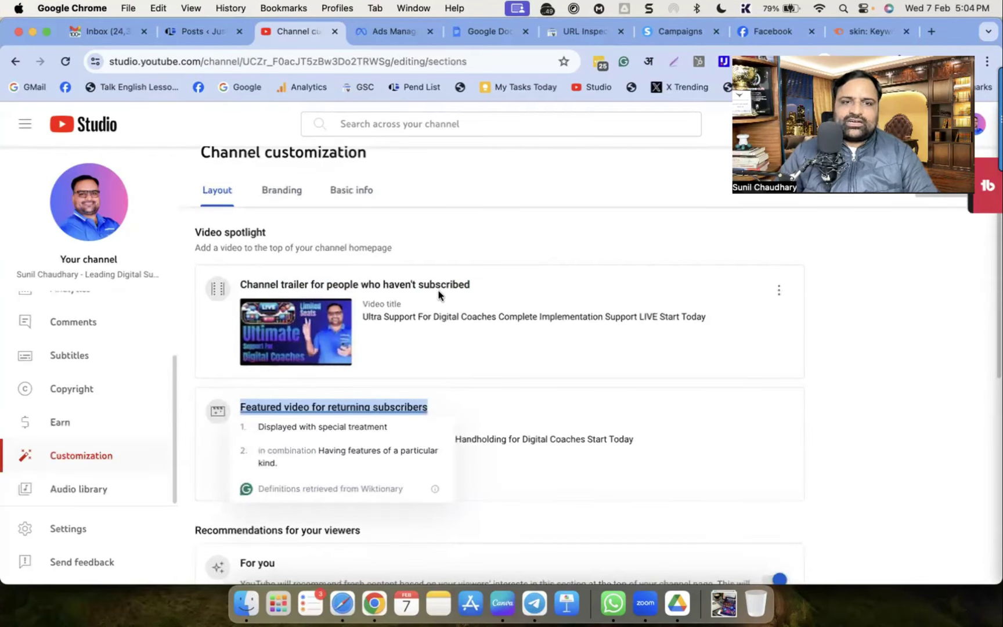
click(414, 305)
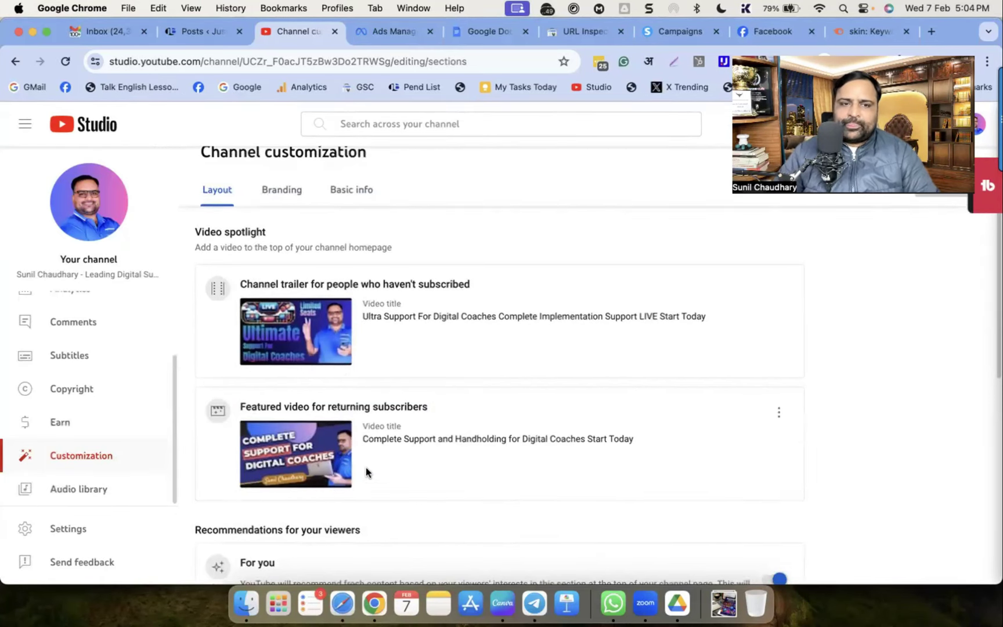
Scroll down to the Featured sections list: Videos, Popular videos and Short videos
scroll(366, 472, down, 3)
scroll(362, 458, down, 2)
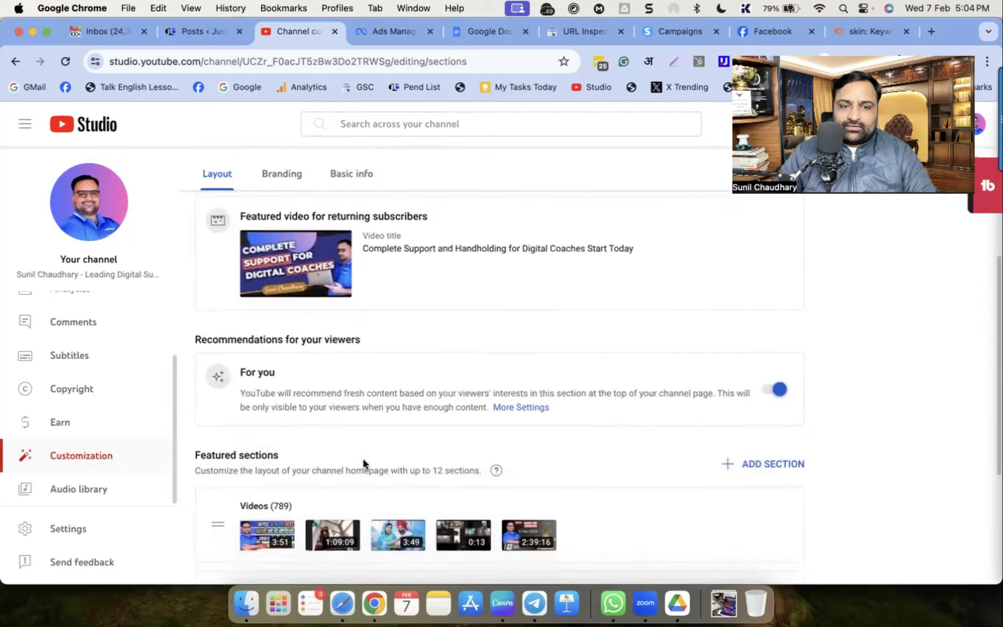
scroll(364, 465, down, 1)
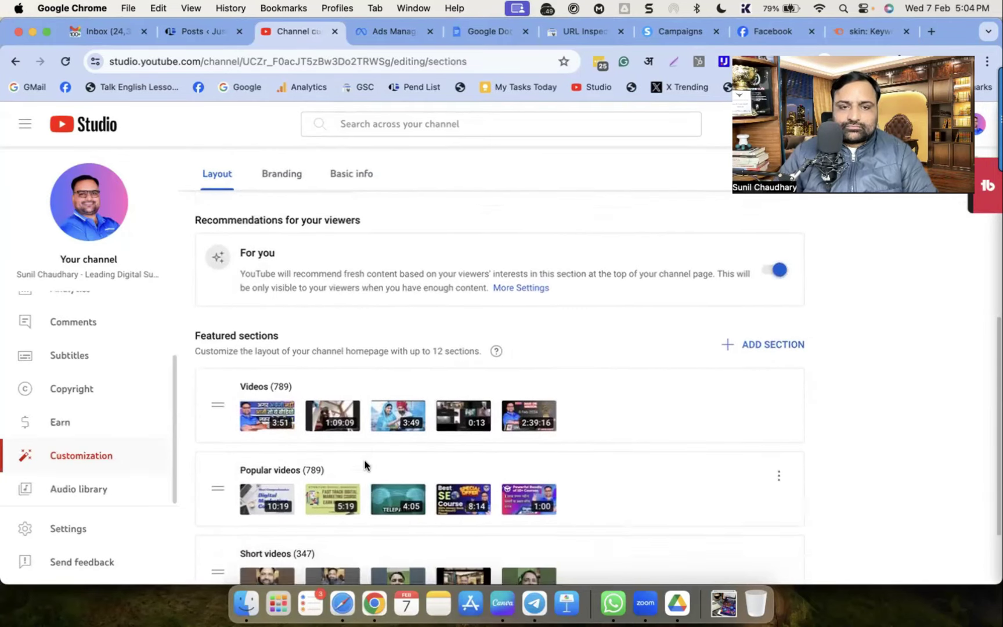
drag(195, 291, 296, 296)
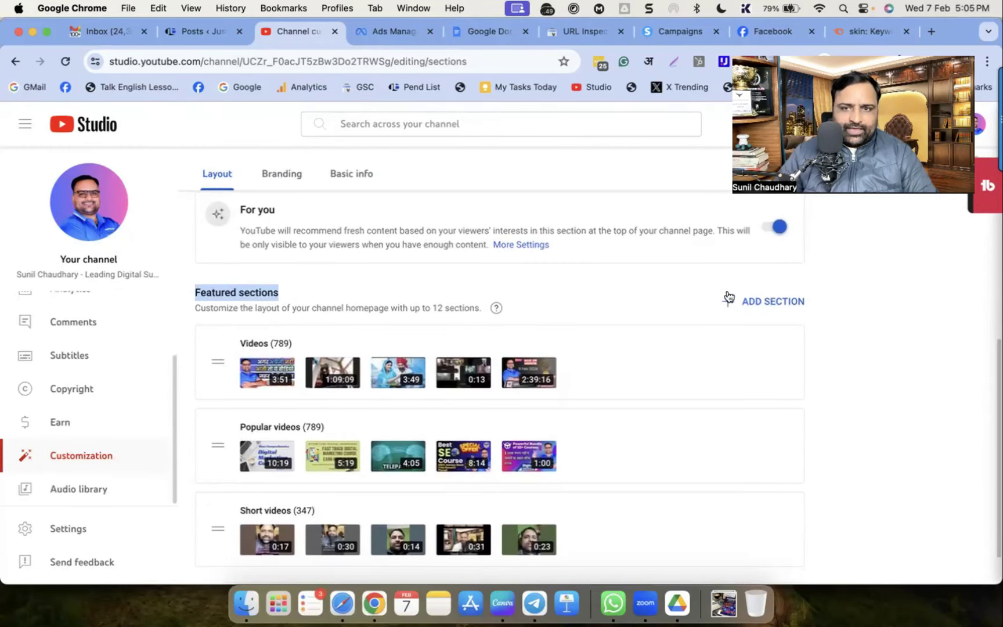
scroll(369, 412, down, 1)
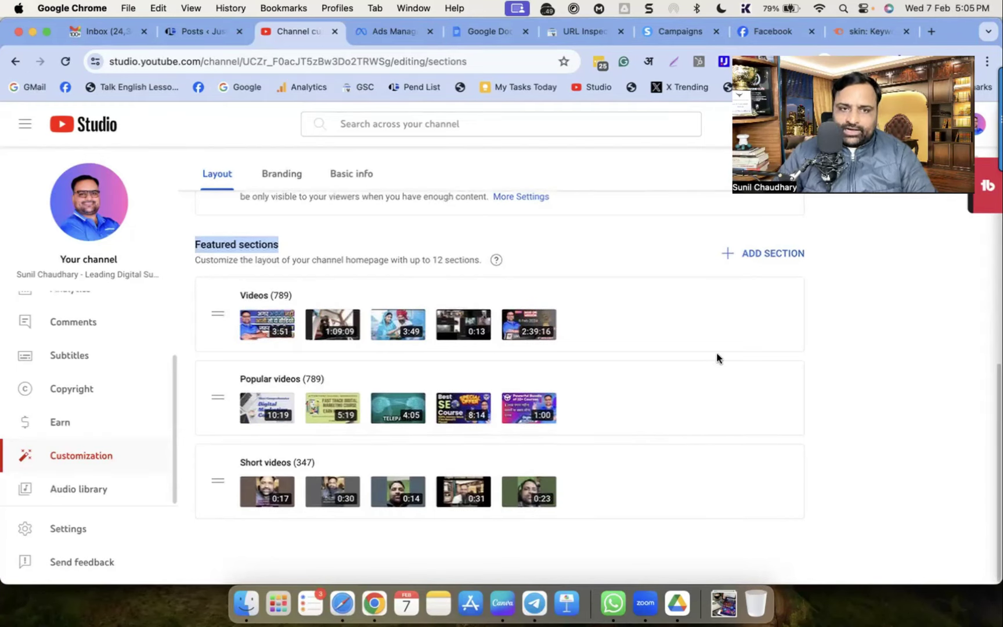
click(768, 254)
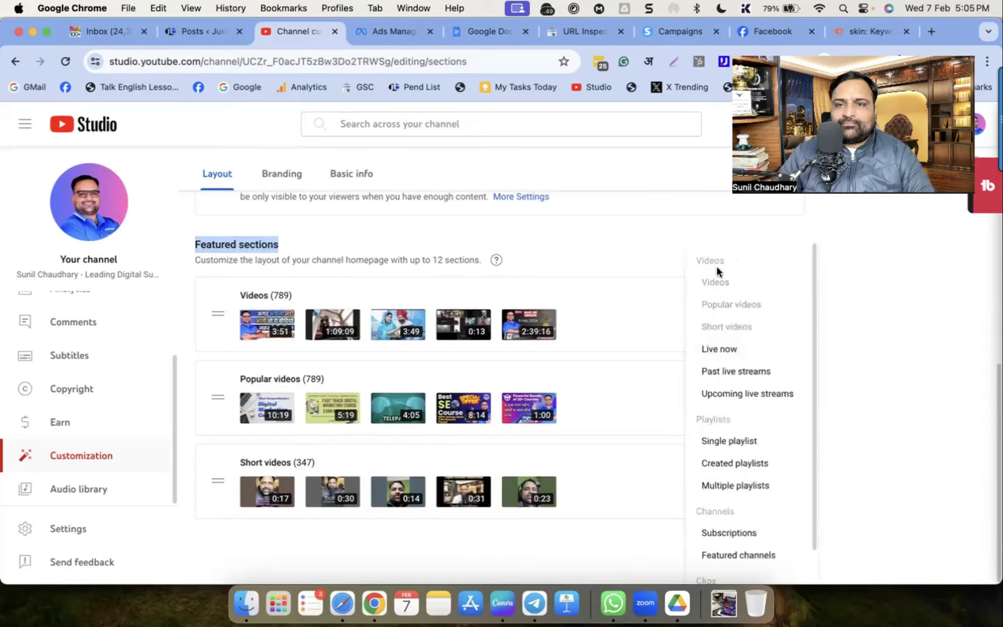
Add a Past live streams section and move it above the other featured sections
scroll(736, 390, down, 1)
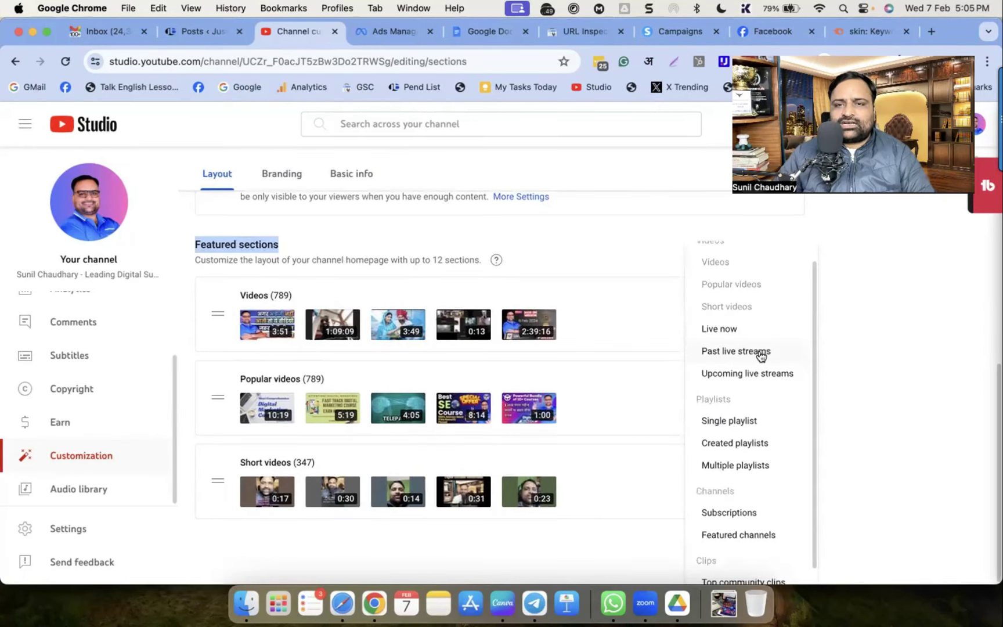
click(760, 352)
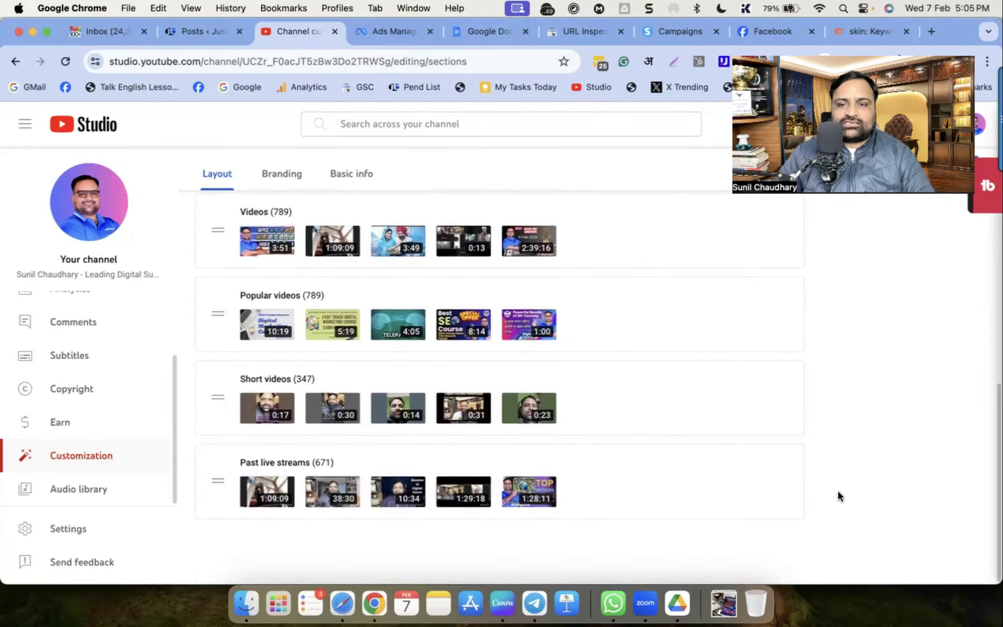
drag(694, 470, 587, 392)
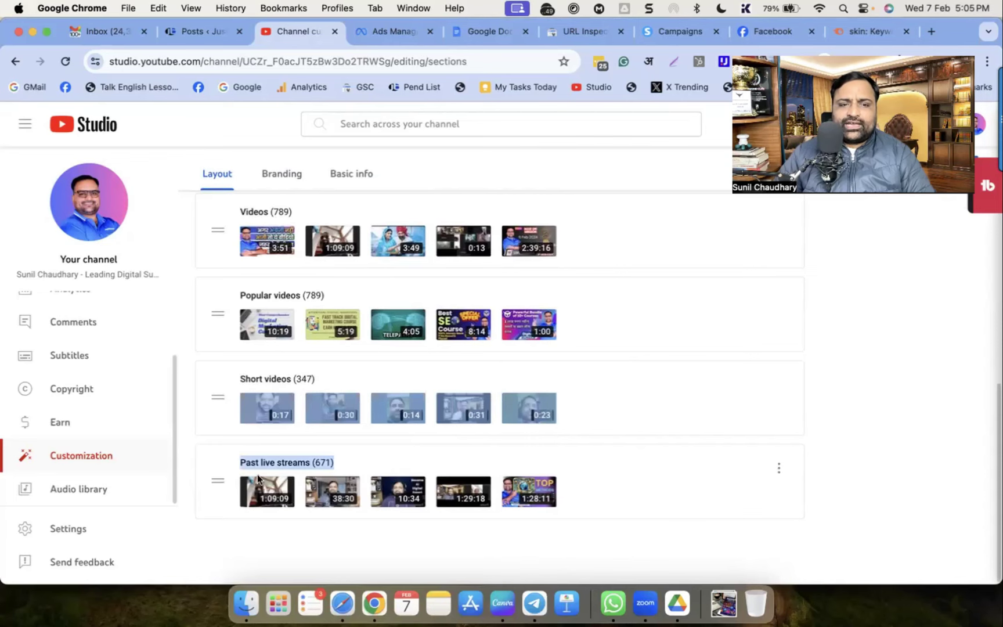
drag(217, 477, 279, 203)
scroll(412, 416, up, 5)
scroll(343, 299, down, 1)
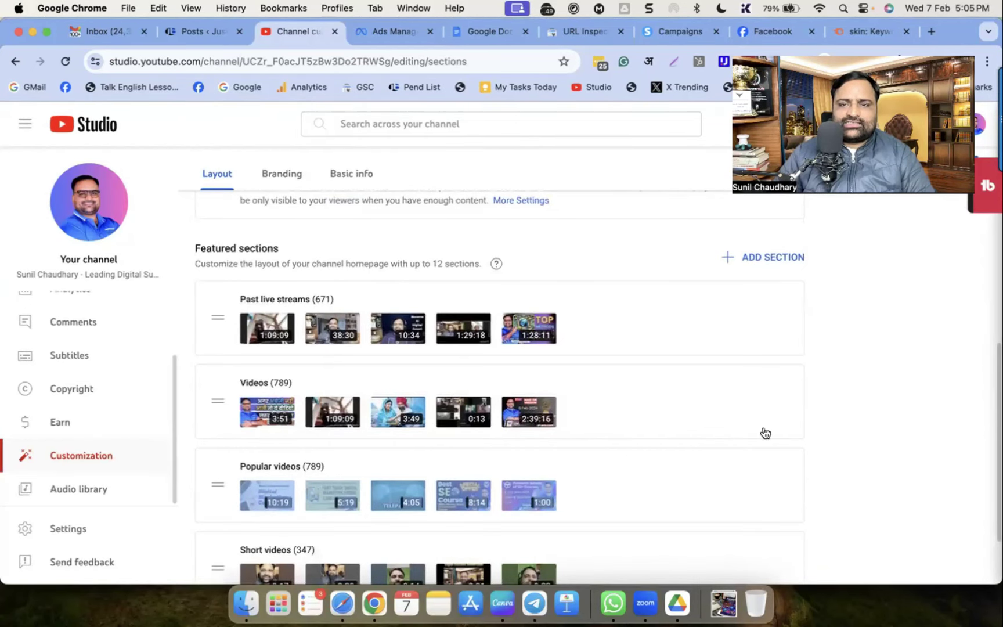
Add a Subscriptions section, then remove it again
click(756, 260)
scroll(763, 421, down, 1)
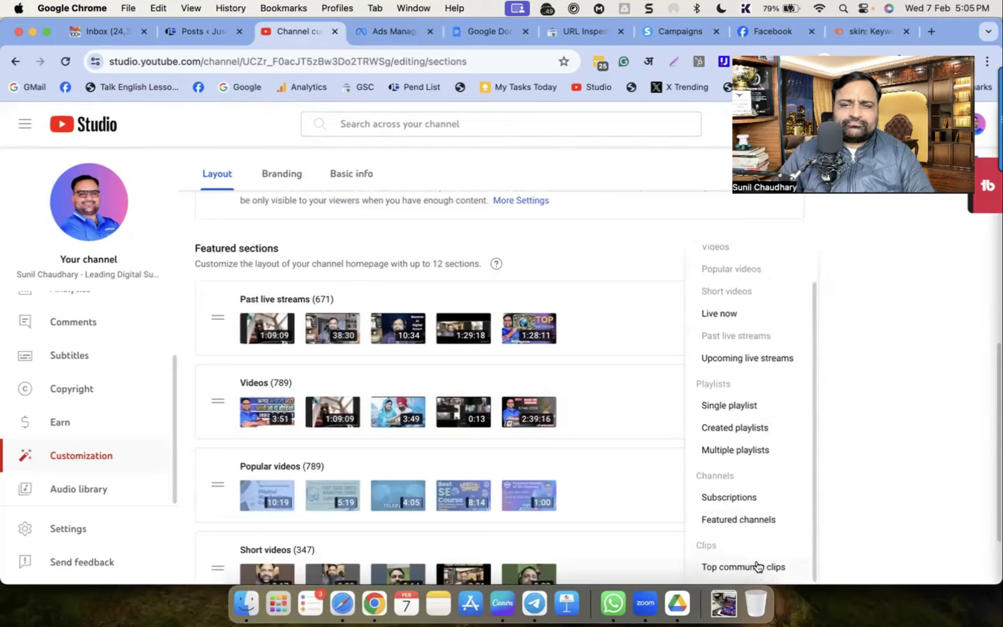
click(757, 493)
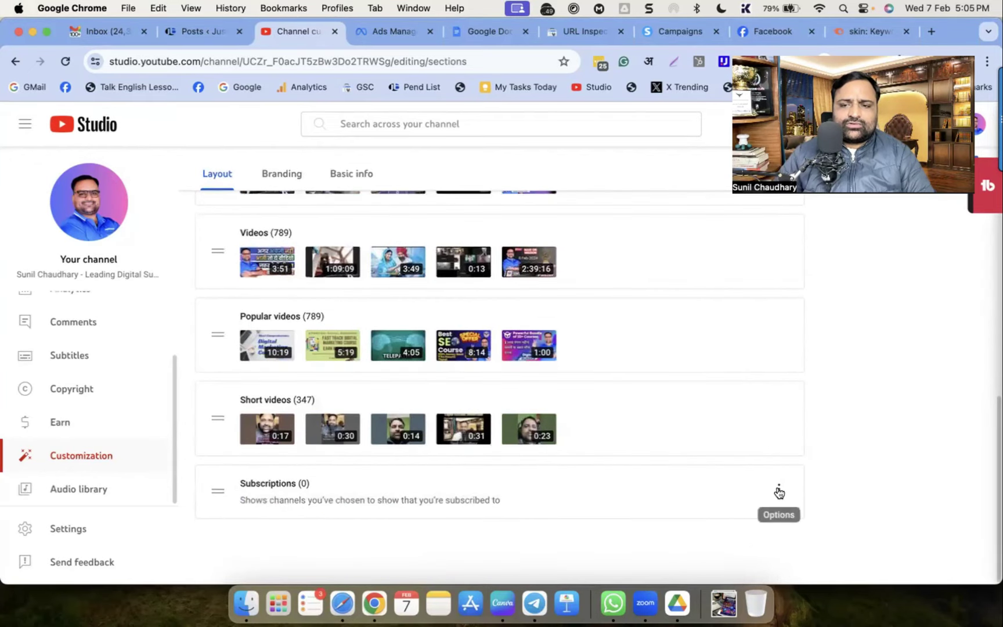
click(779, 492)
click(824, 492)
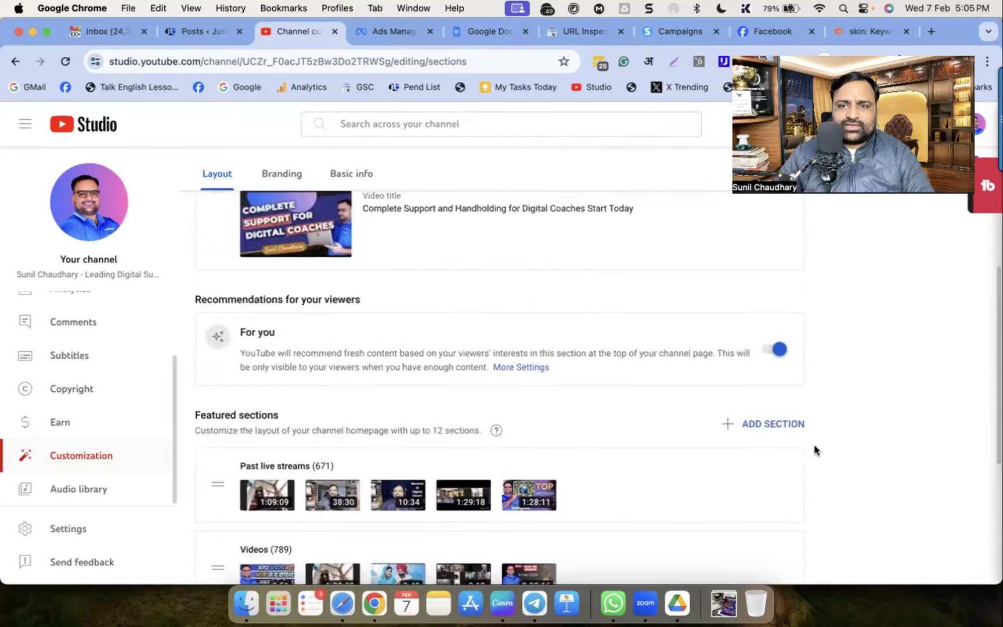
Add a Single playlist section using the Speak English playlist
click(780, 428)
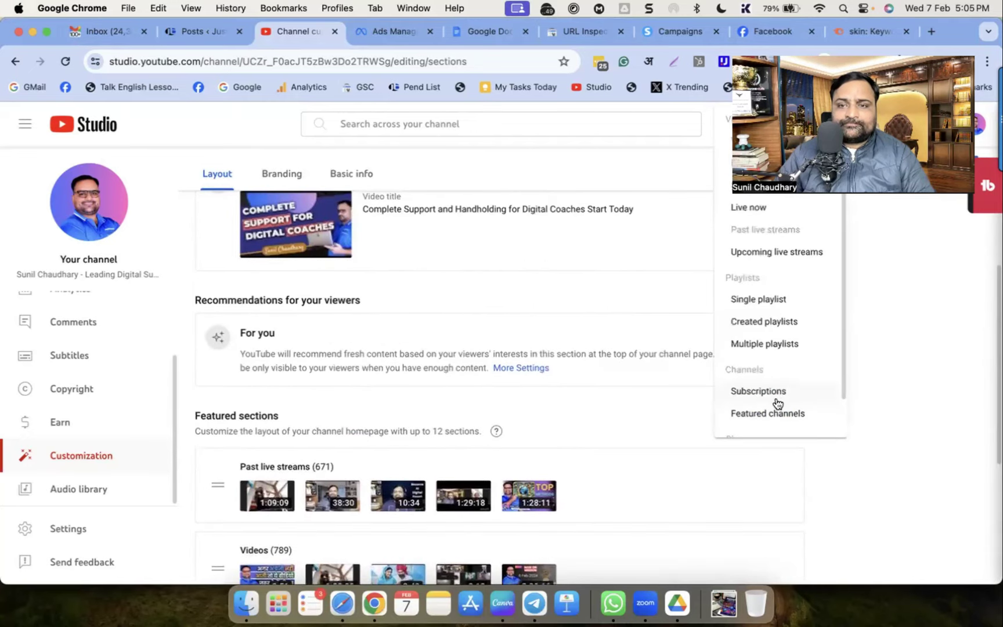
scroll(778, 407, down, 2)
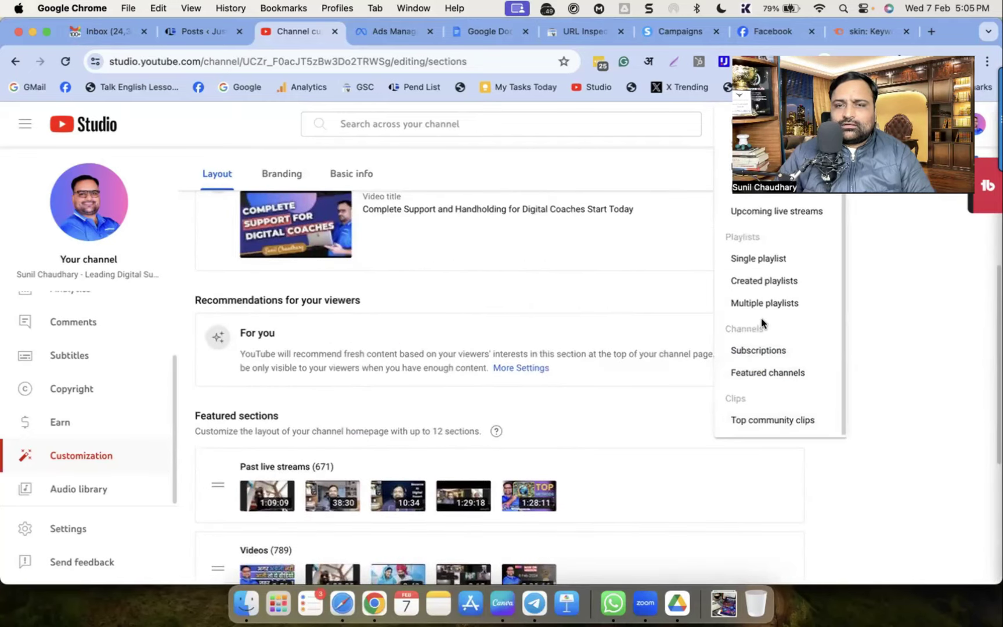
click(771, 264)
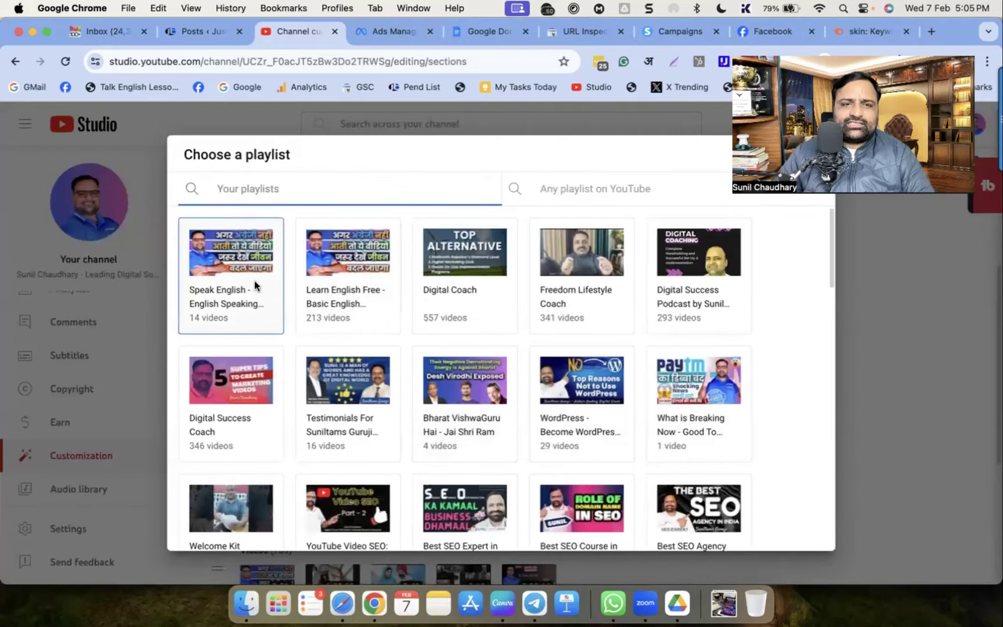
click(238, 255)
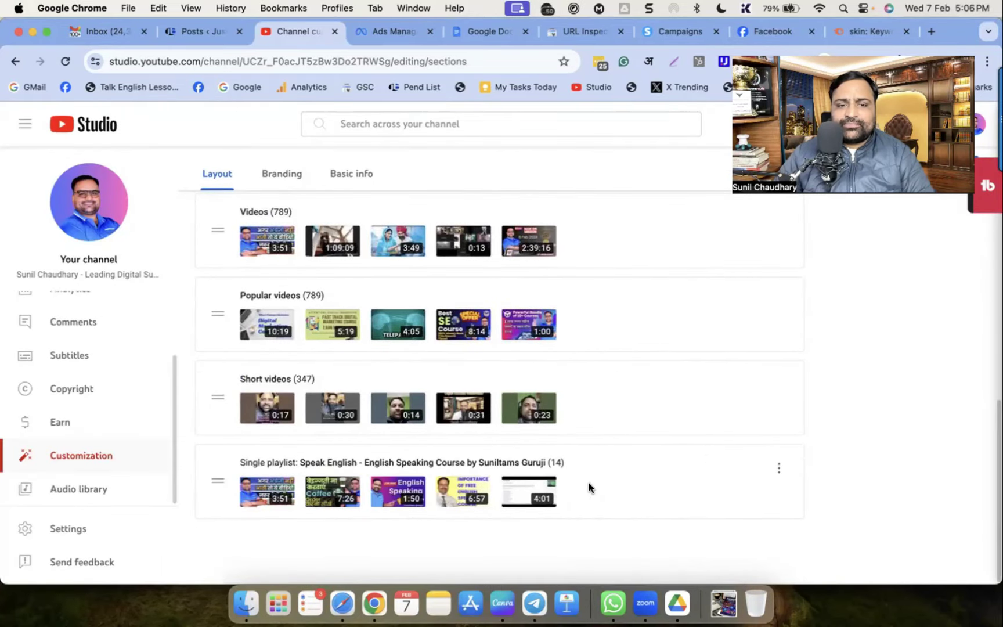
scroll(641, 473, up, 15)
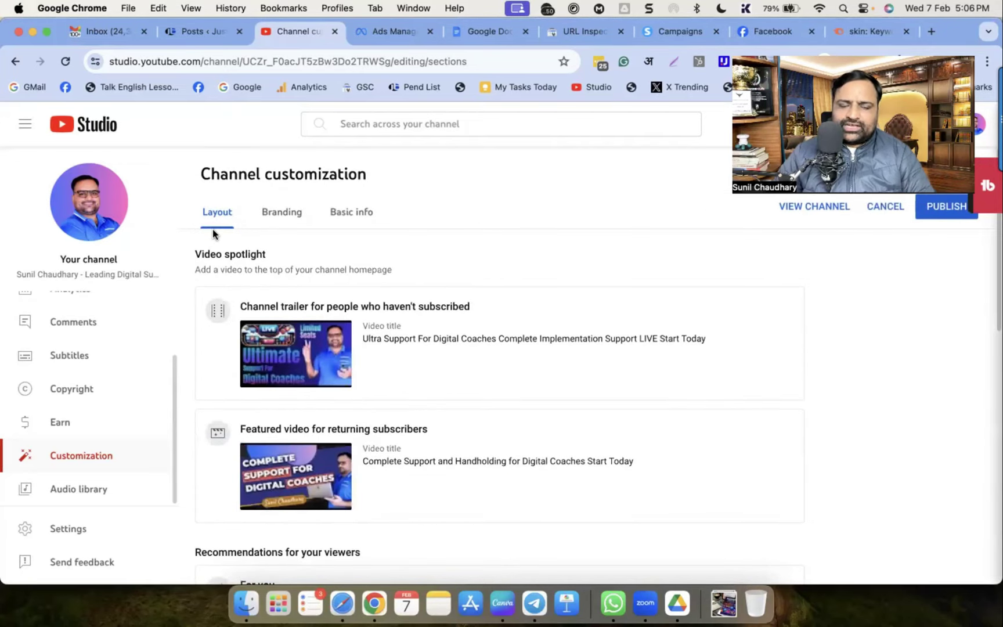
Switch to the Branding tab and review the profile picture description
click(267, 216)
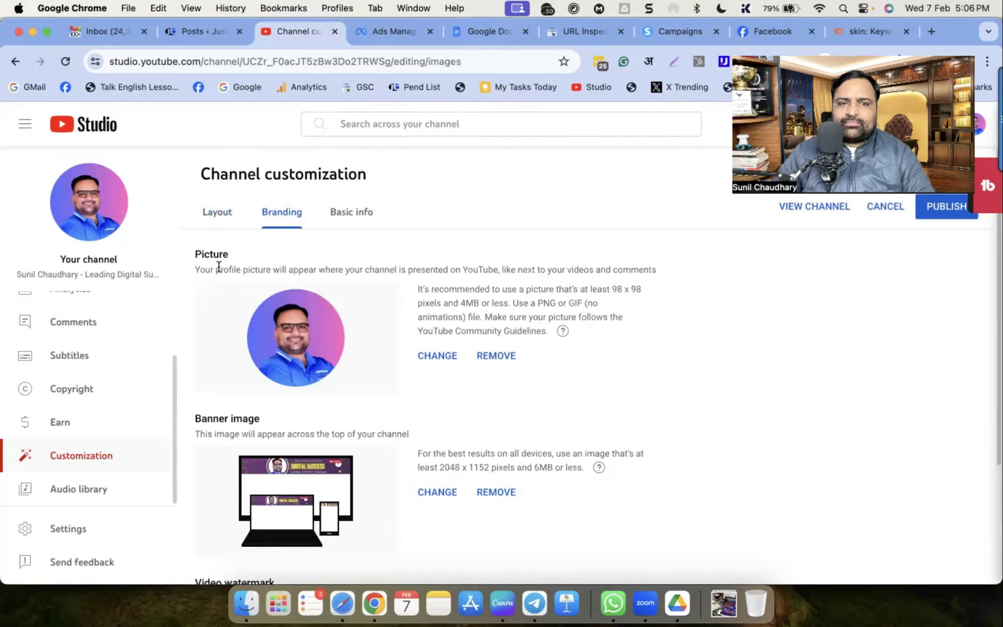
drag(220, 269, 299, 269)
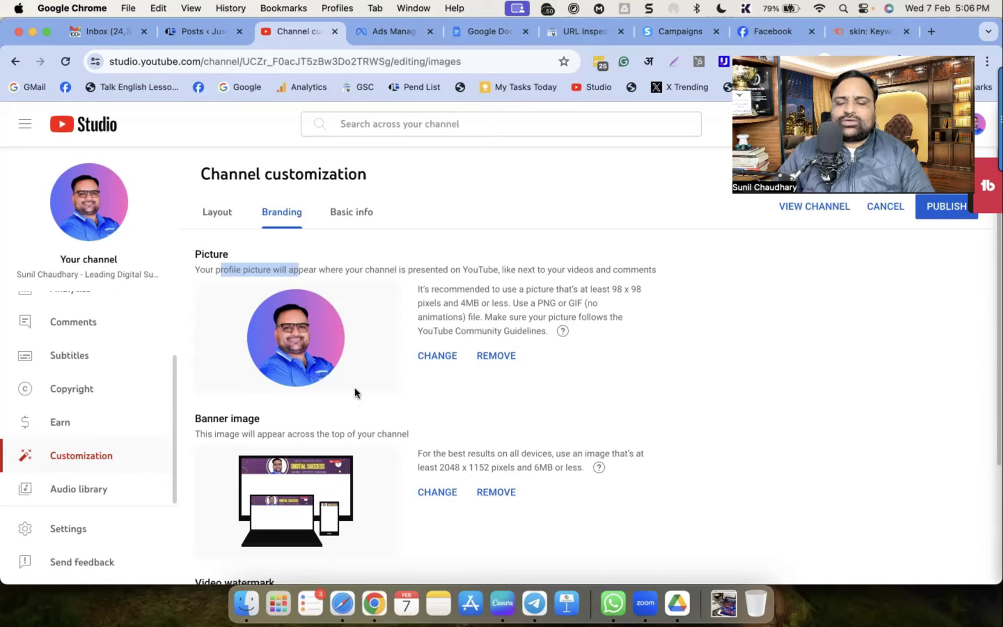
click(229, 268)
drag(222, 270, 252, 271)
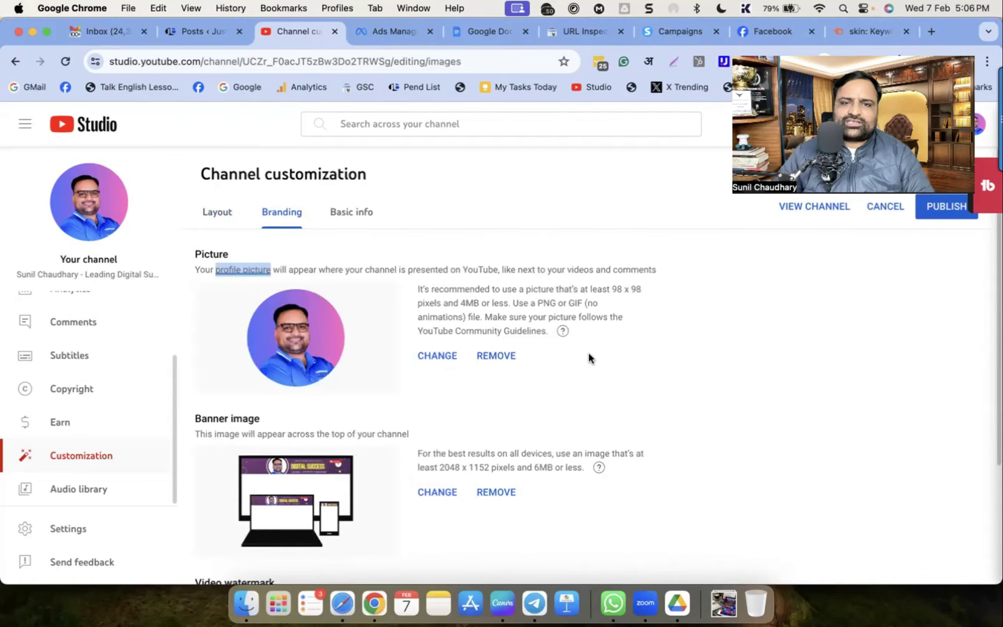
click(701, 374)
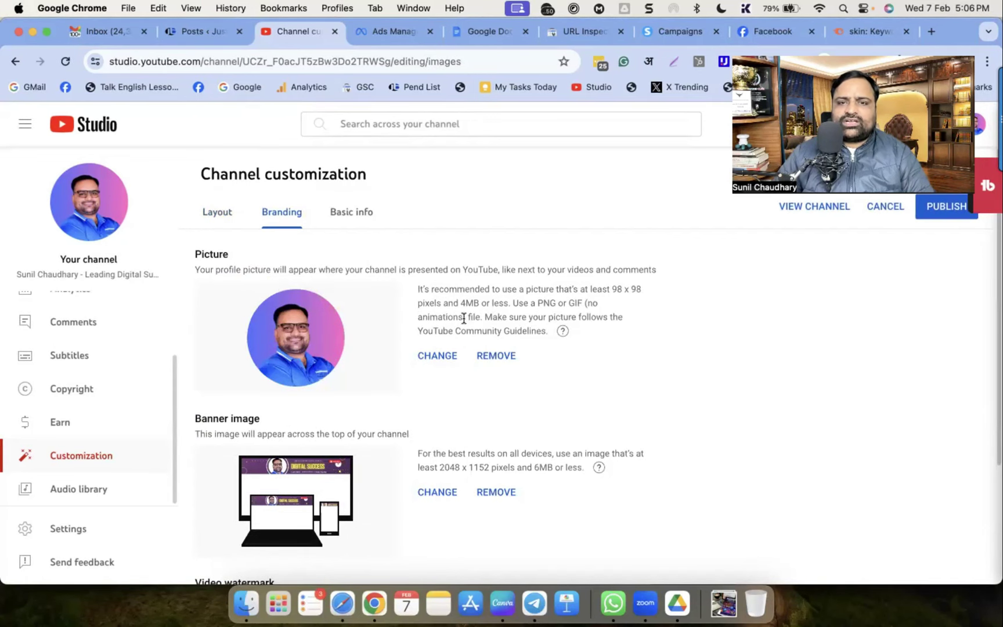
Note the banner image's recommended 2048 x 1152 pixel size, then go to Basic info
scroll(604, 412, down, 5)
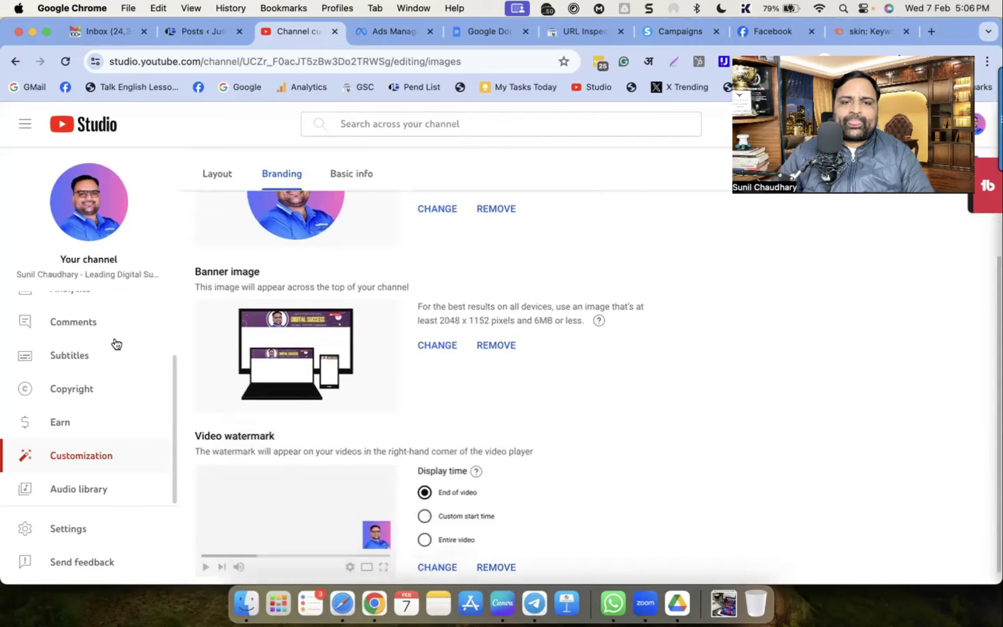
drag(196, 268, 261, 271)
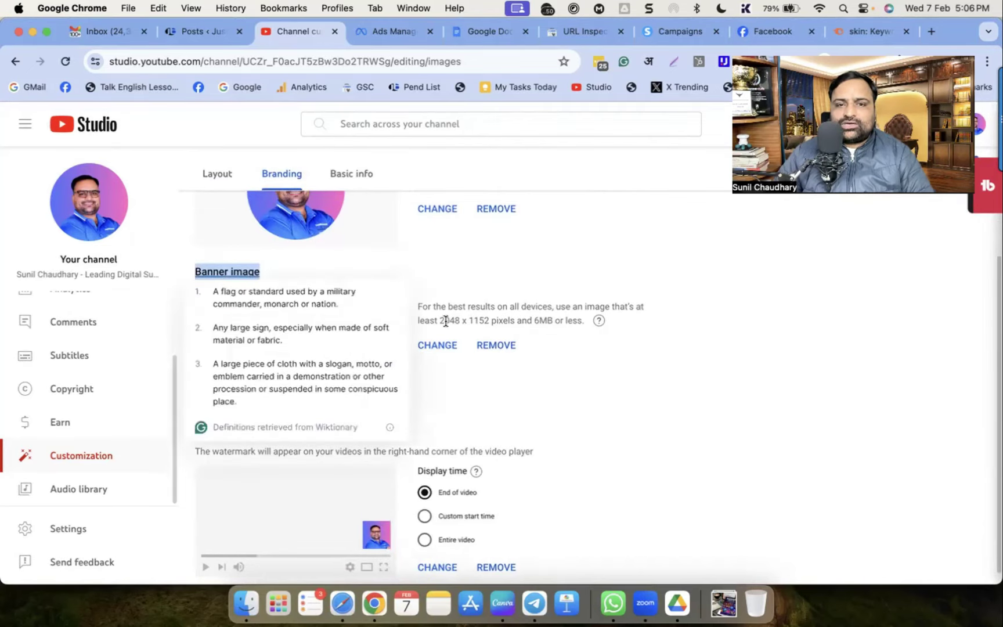
double_click(481, 321)
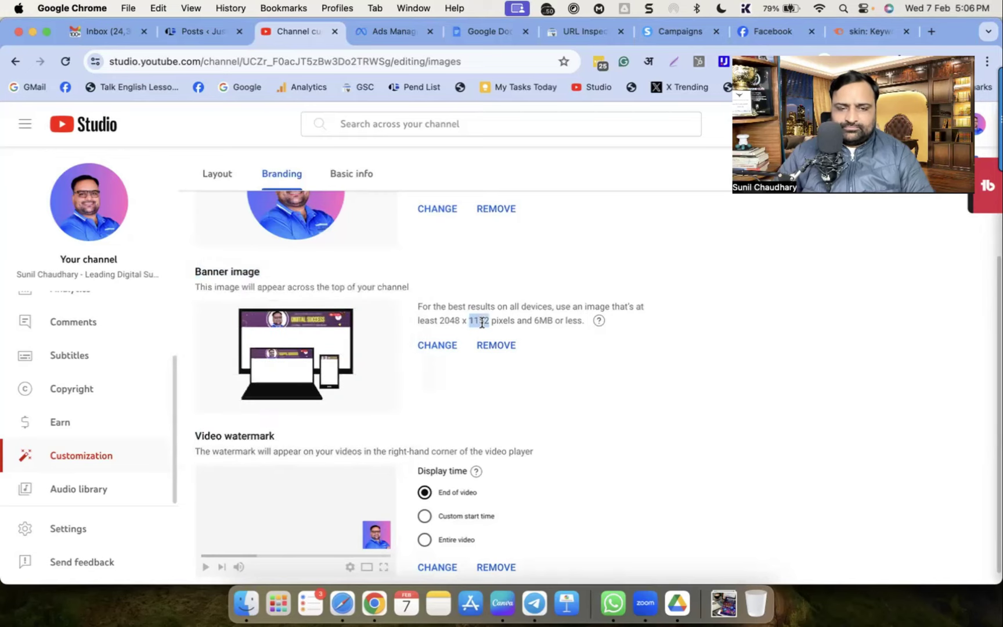
drag(440, 321, 493, 321)
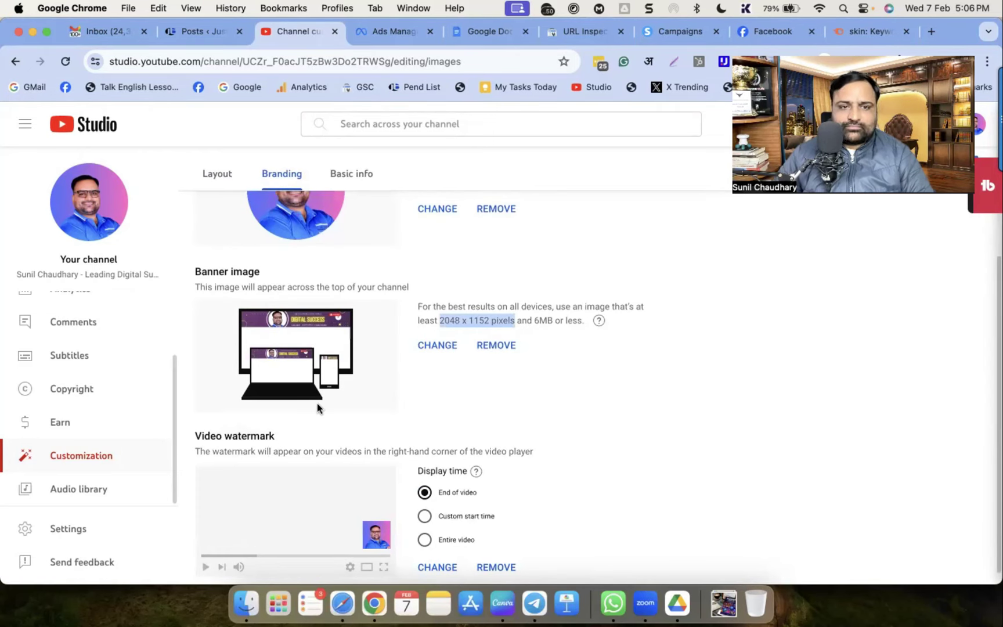
scroll(282, 465, down, 1)
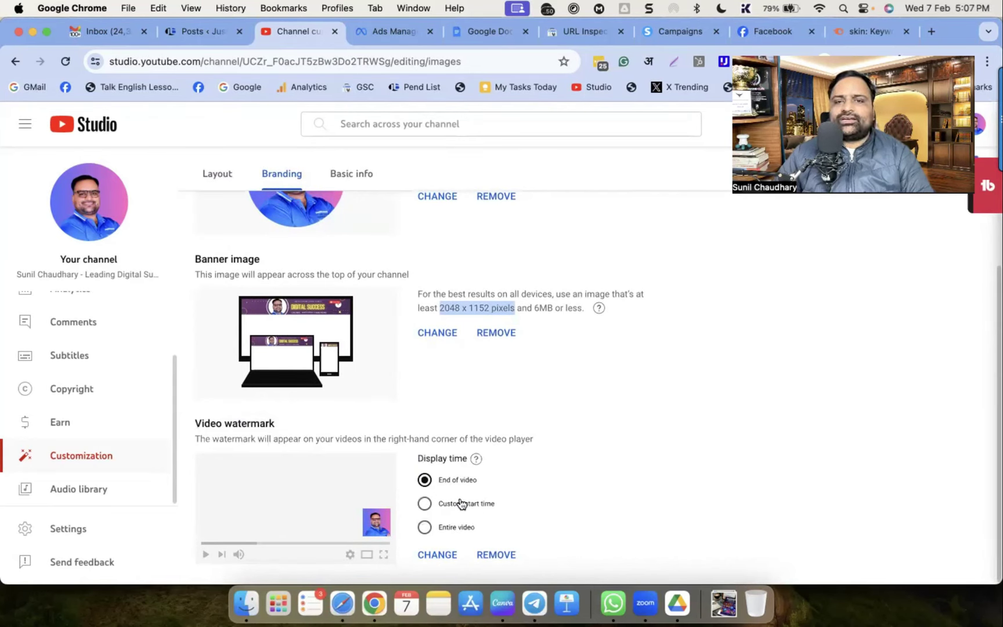
scroll(374, 459, up, 5)
scroll(324, 469, down, 5)
scroll(328, 479, up, 5)
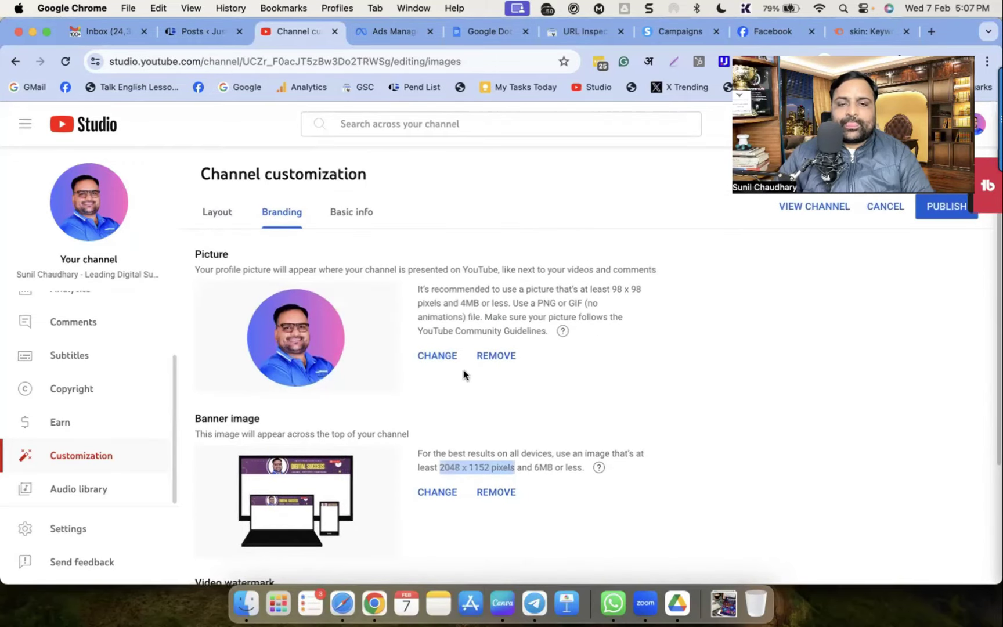
click(352, 218)
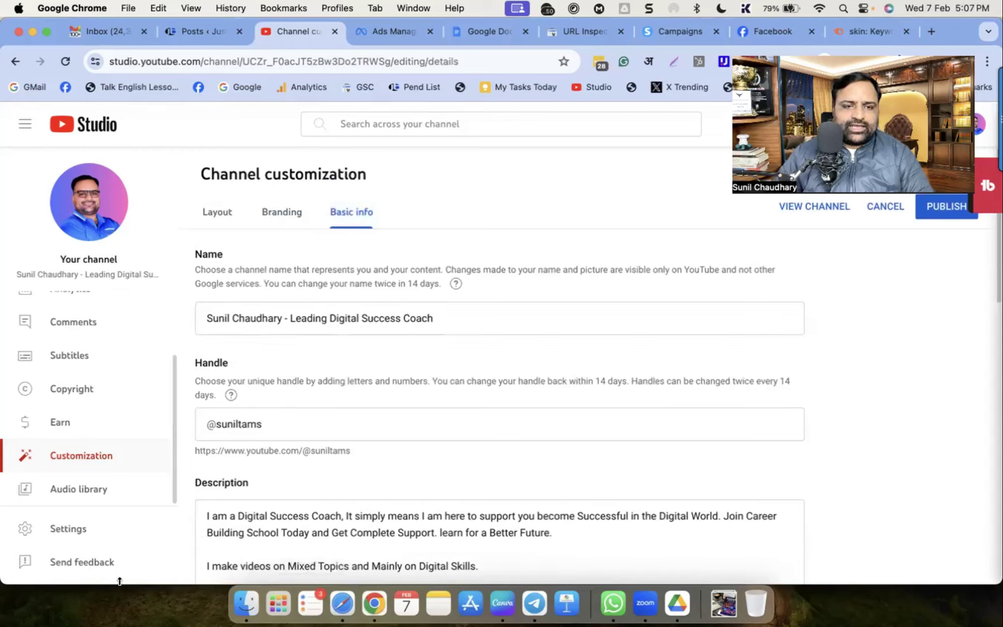
drag(208, 318, 472, 314)
click(480, 314)
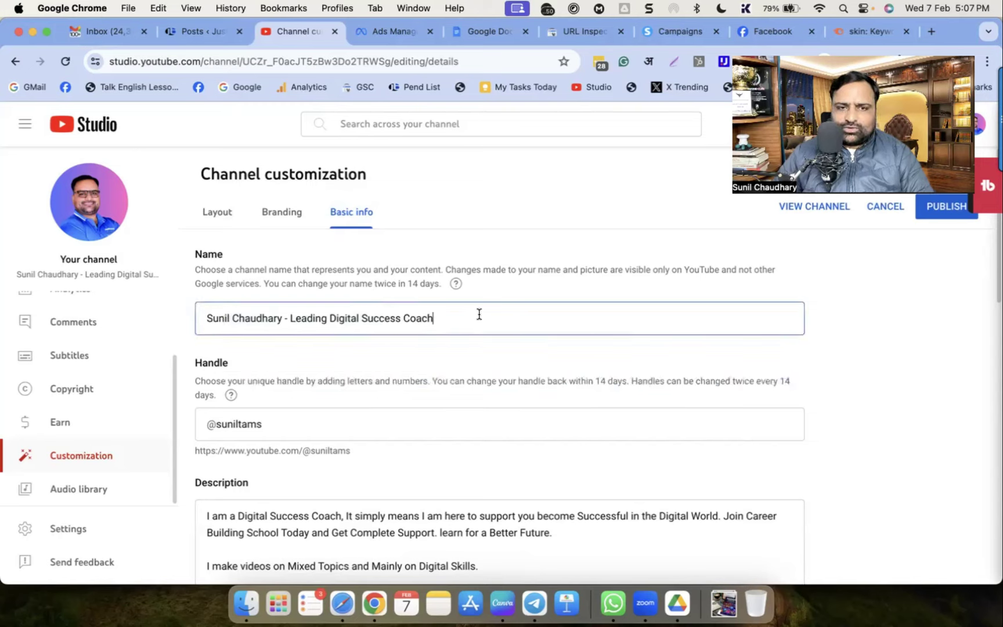
double_click(318, 319)
shift+click(450, 317)
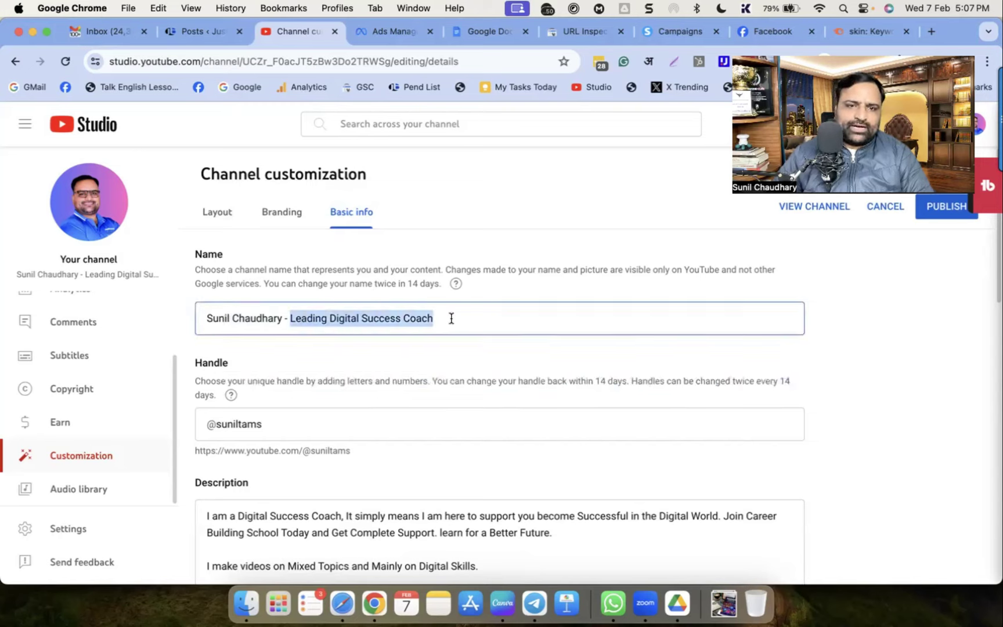
click(451, 318)
scroll(349, 345, down, 2)
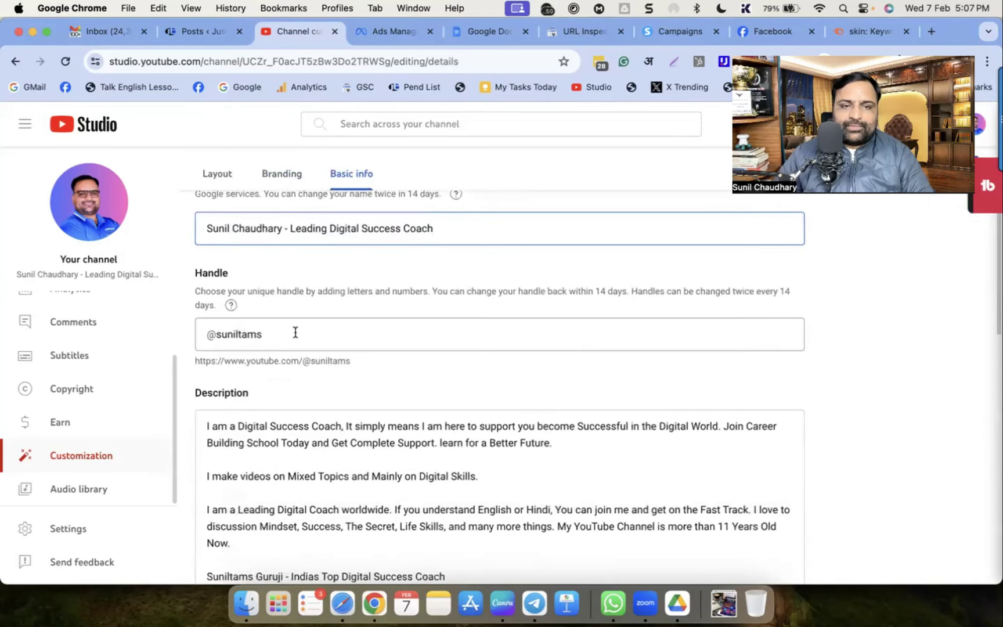
drag(295, 332, 198, 338)
click(330, 338)
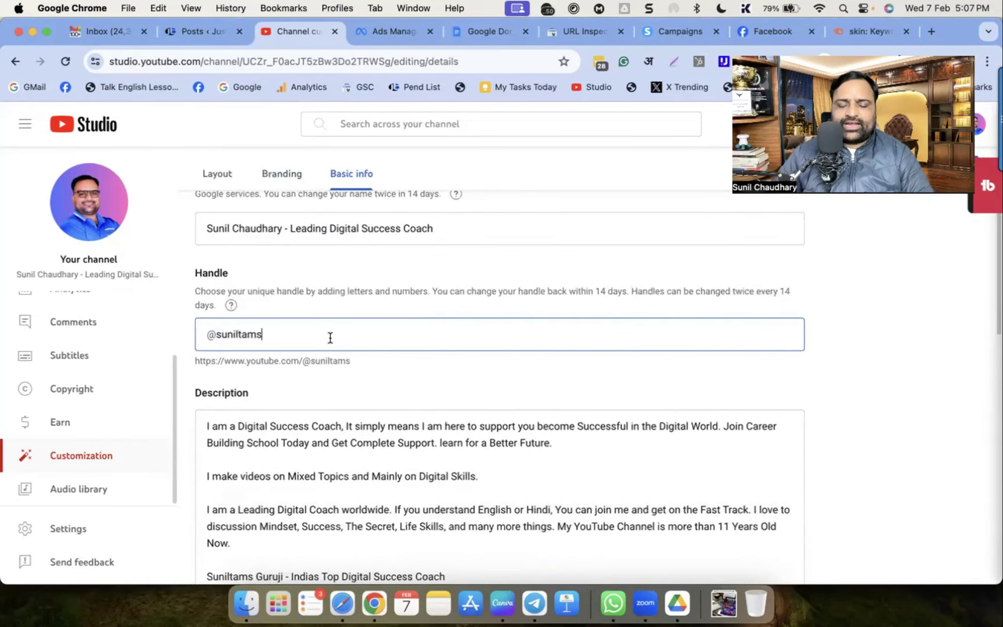
scroll(332, 340, down, 3)
scroll(336, 343, down, 1)
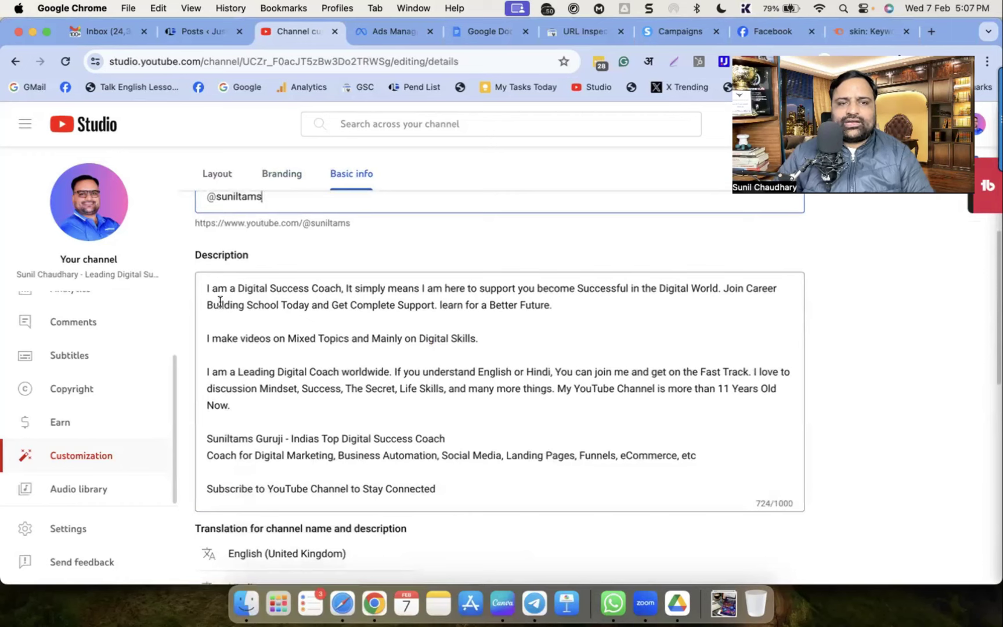
click(467, 487)
drag(466, 491, 210, 284)
click(268, 335)
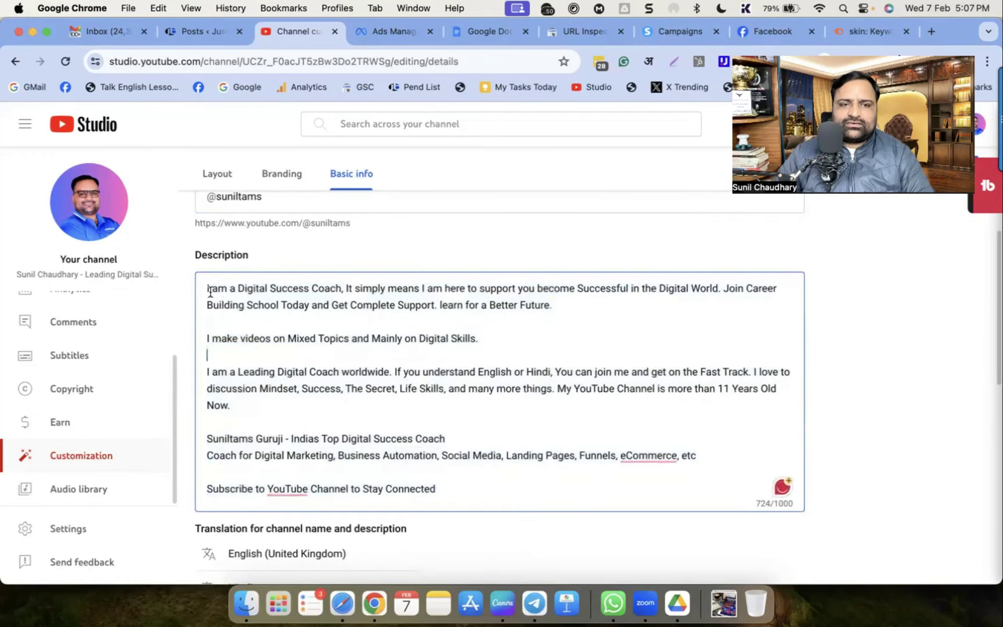
drag(454, 490, 204, 292)
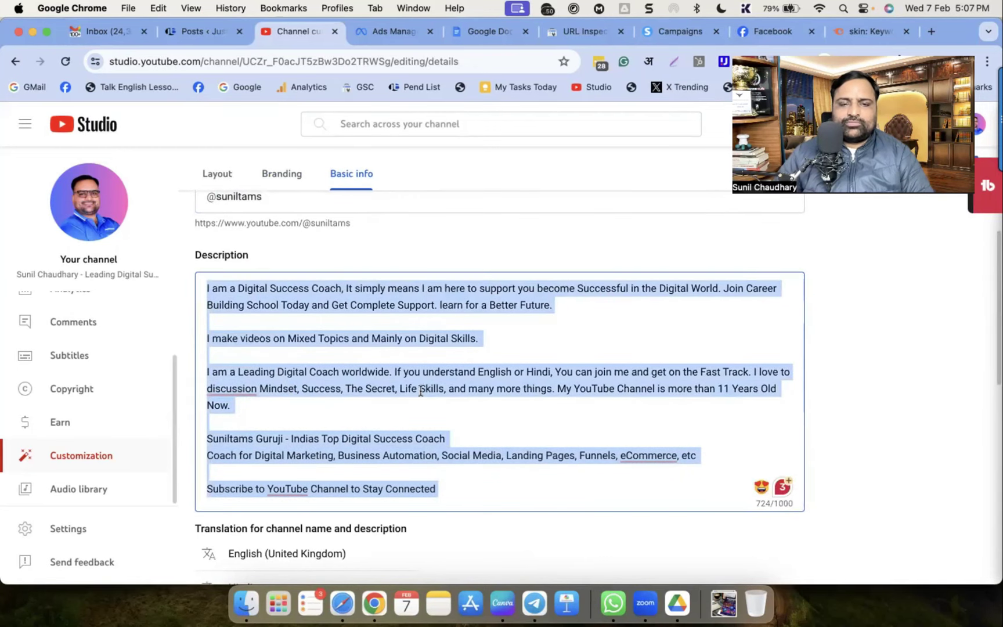
click(410, 399)
drag(455, 489, 199, 281)
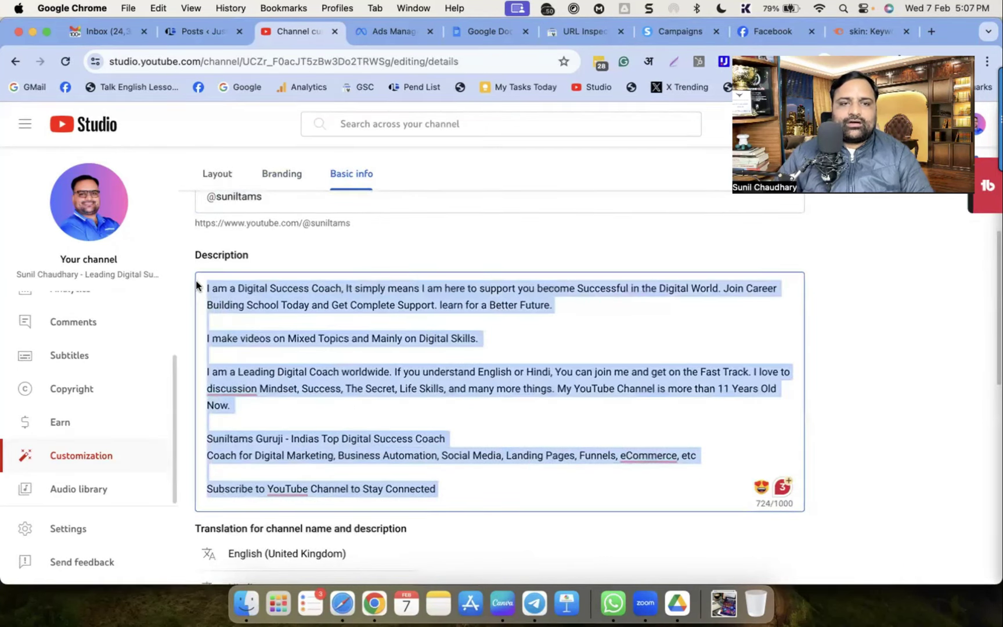
click(414, 366)
drag(455, 497, 204, 285)
click(328, 355)
drag(458, 487, 191, 286)
click(450, 359)
scroll(513, 452, down, 2)
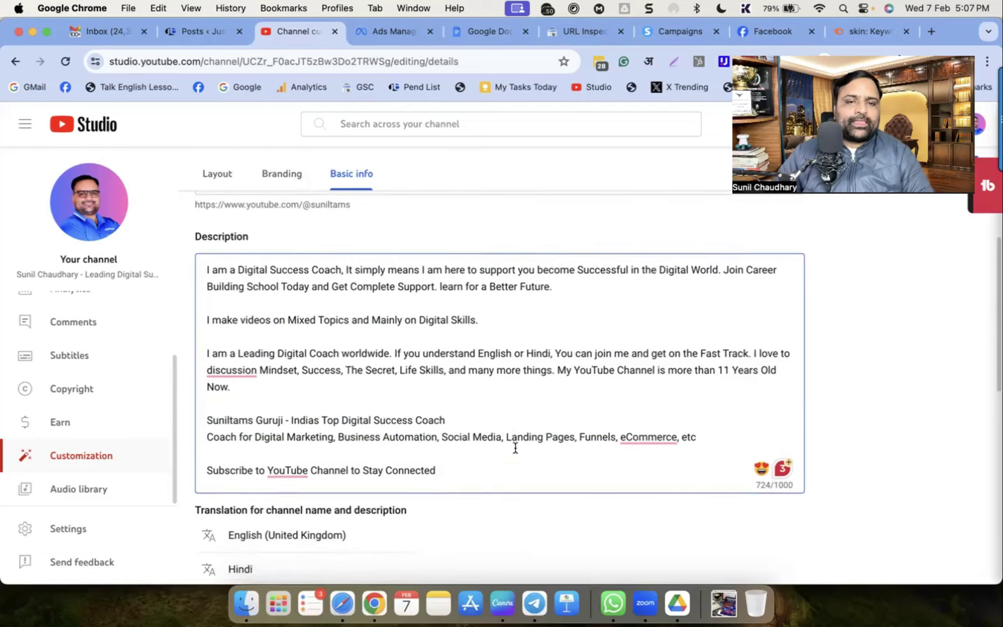
scroll(516, 447, down, 10)
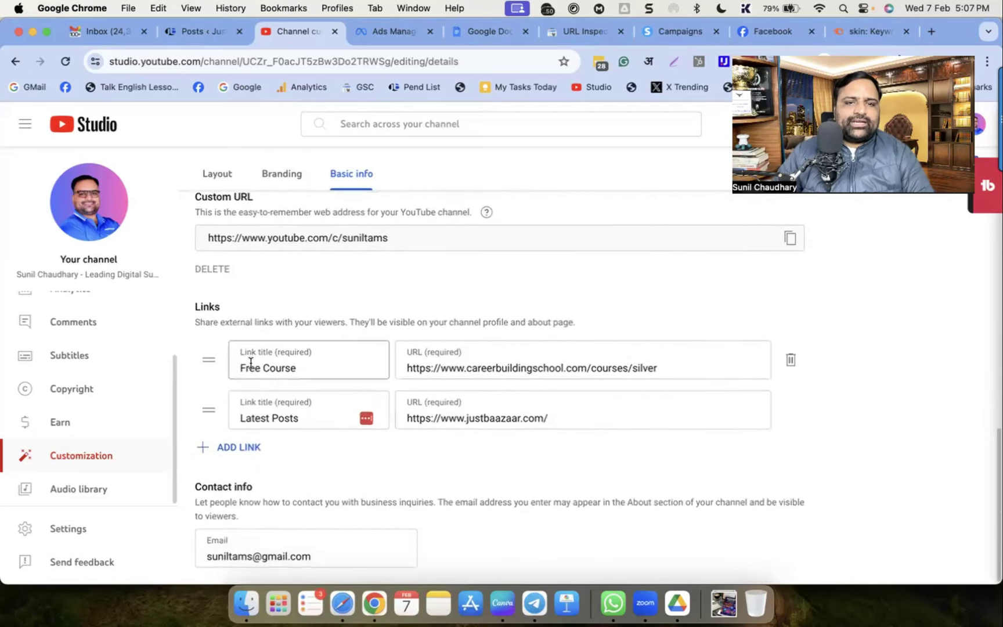
Change the first link title from 'Free Course' to 'Free Masterclass'
drag(250, 372, 657, 376)
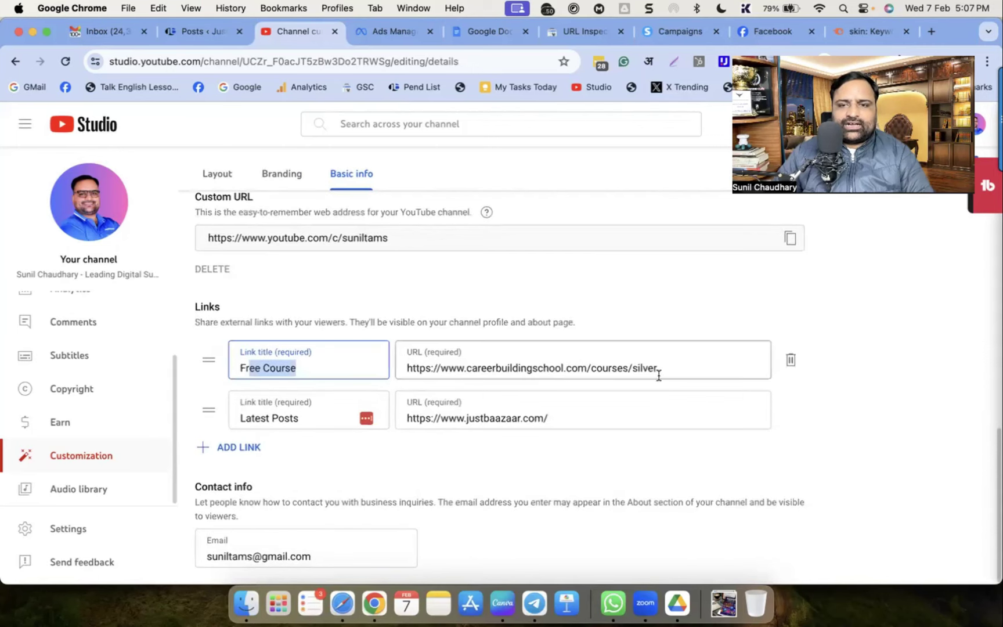
click(283, 369)
double_click(283, 370)
text(Ma)
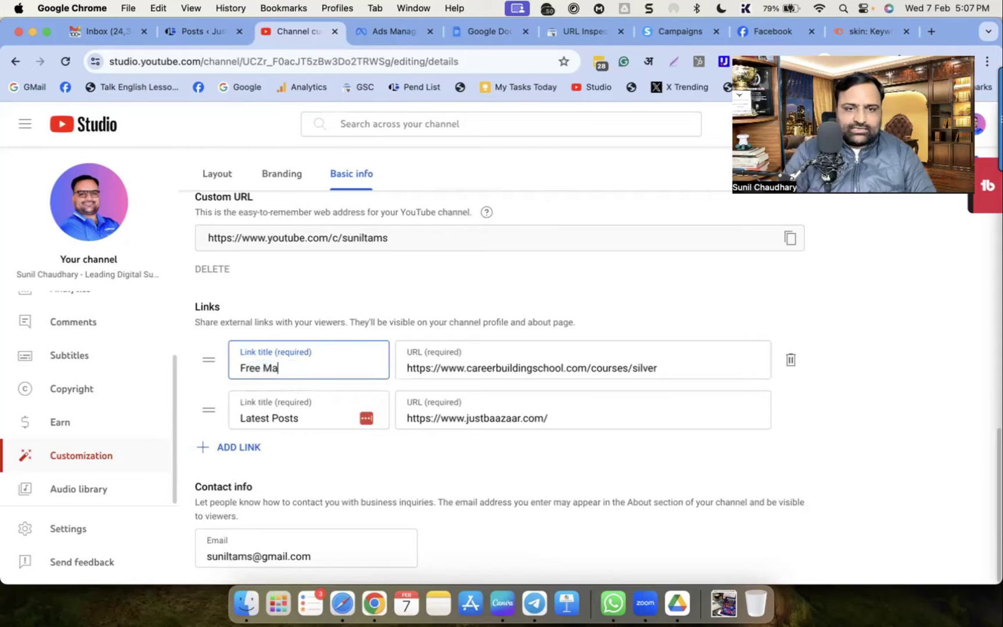
text(sterclass)
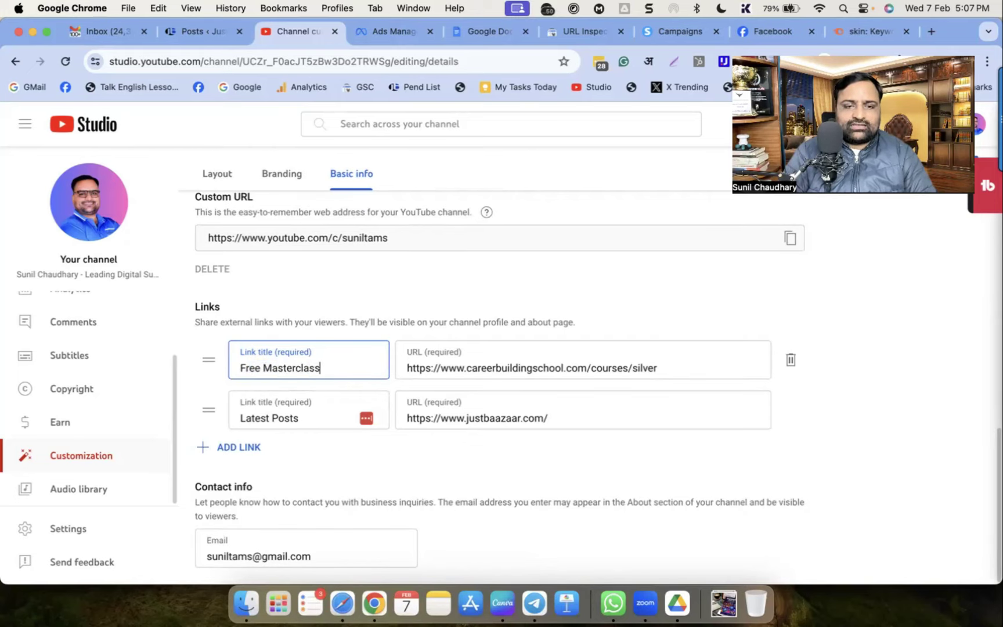
key(super+9)
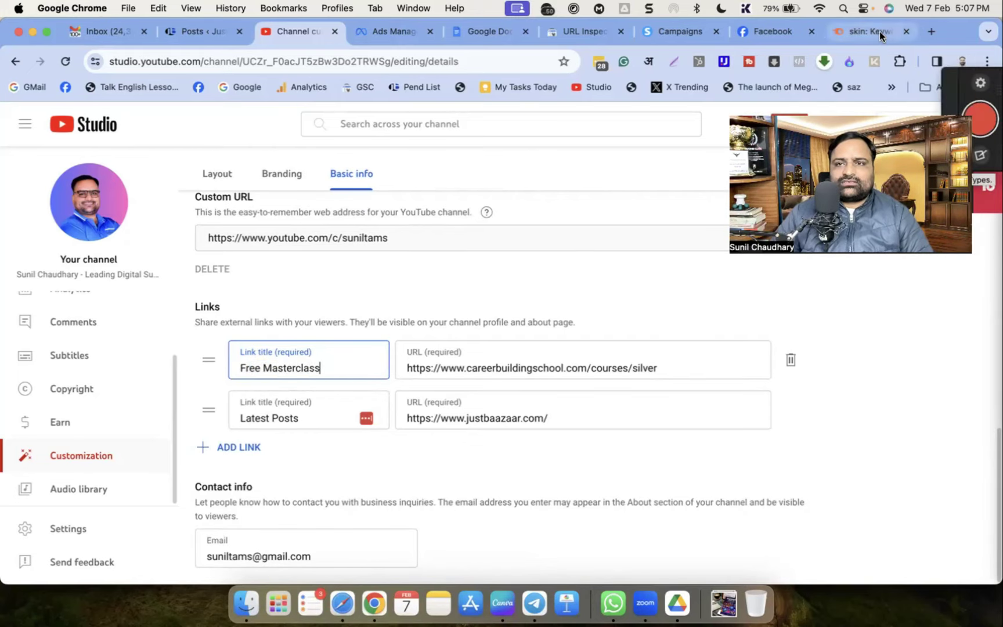
Copy the live courses page address and paste it into the first link's URL field
click(352, 59)
text(courses l)
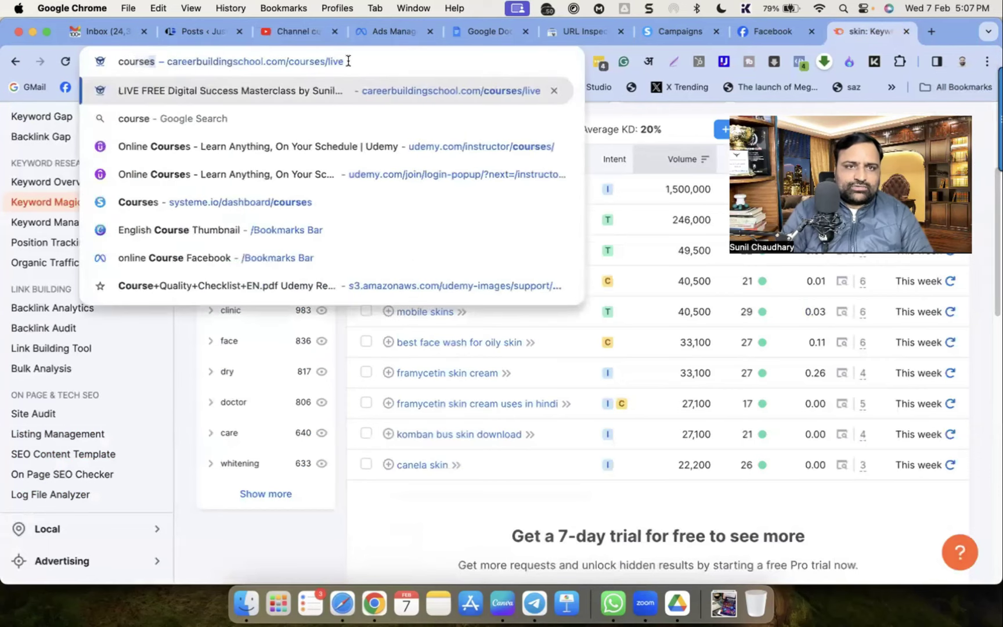
text(ive)
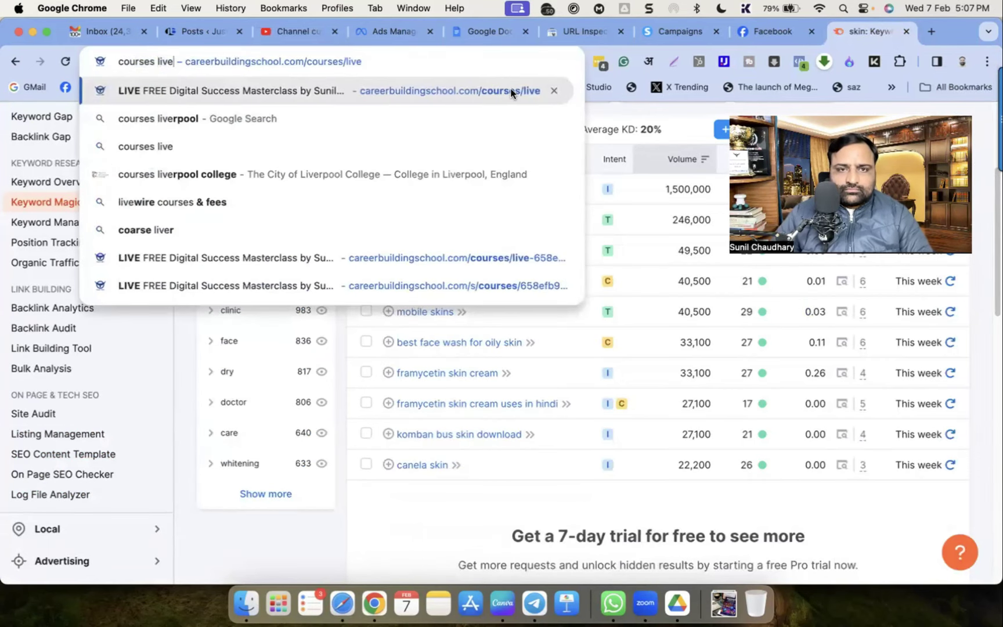
key(Return)
click(437, 58)
key(super+c)
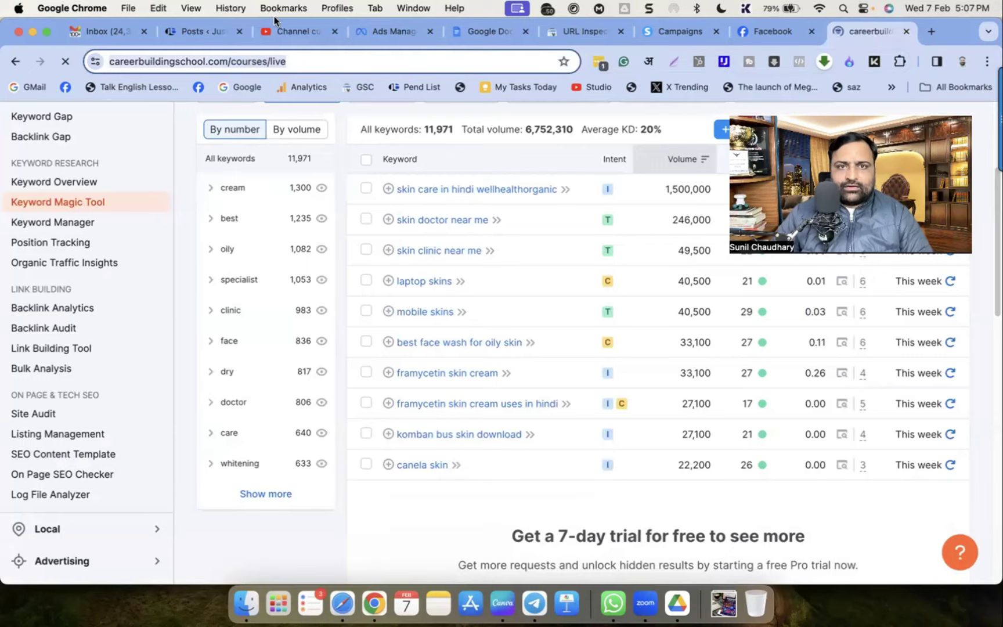
click(275, 31)
click(479, 371)
key(super+a)
key(super+v)
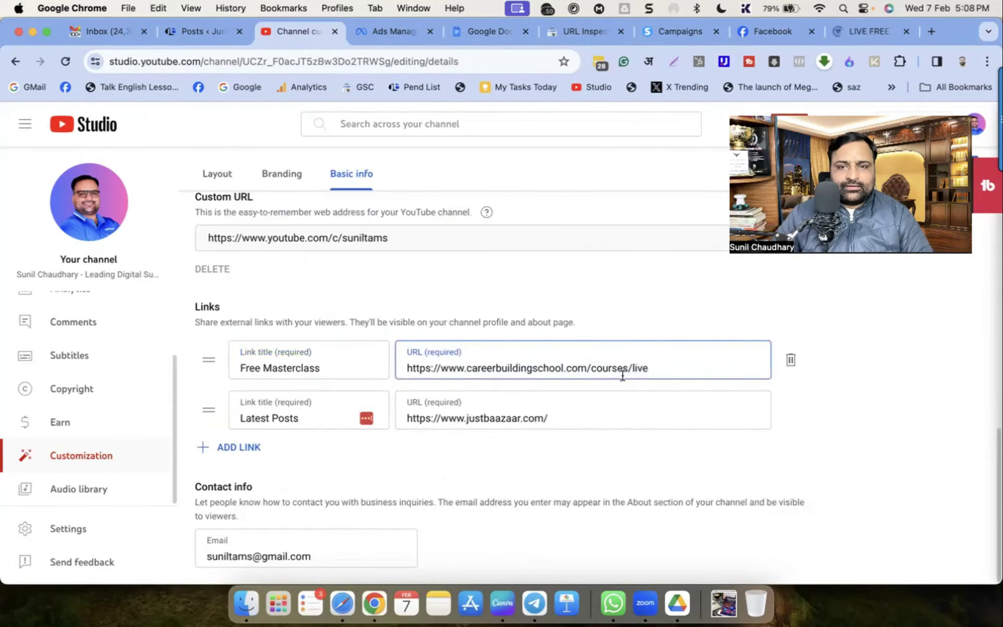
click(862, 31)
click(378, 59)
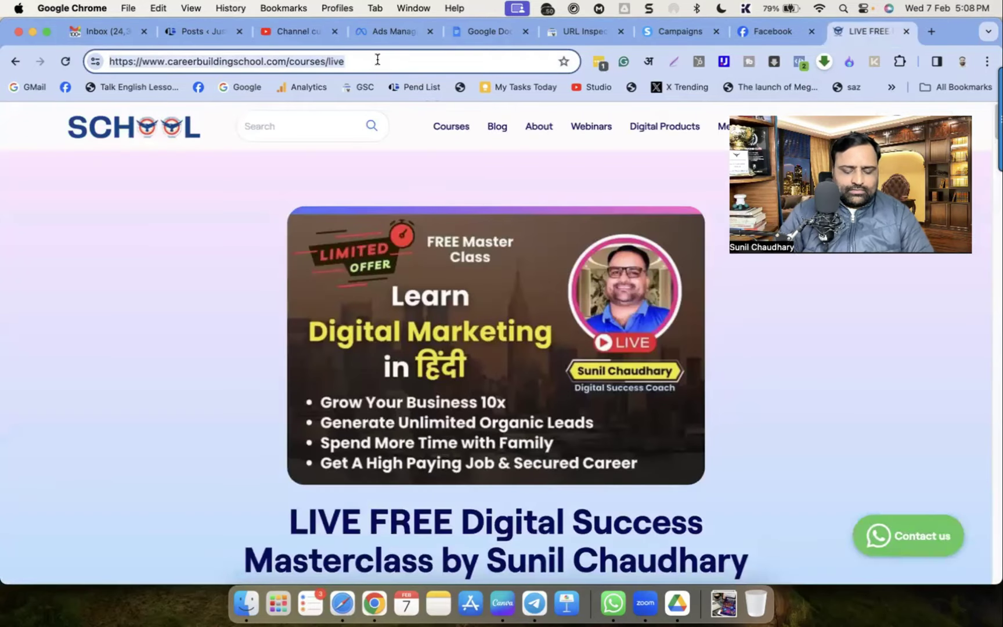
text(digital)
key(Return)
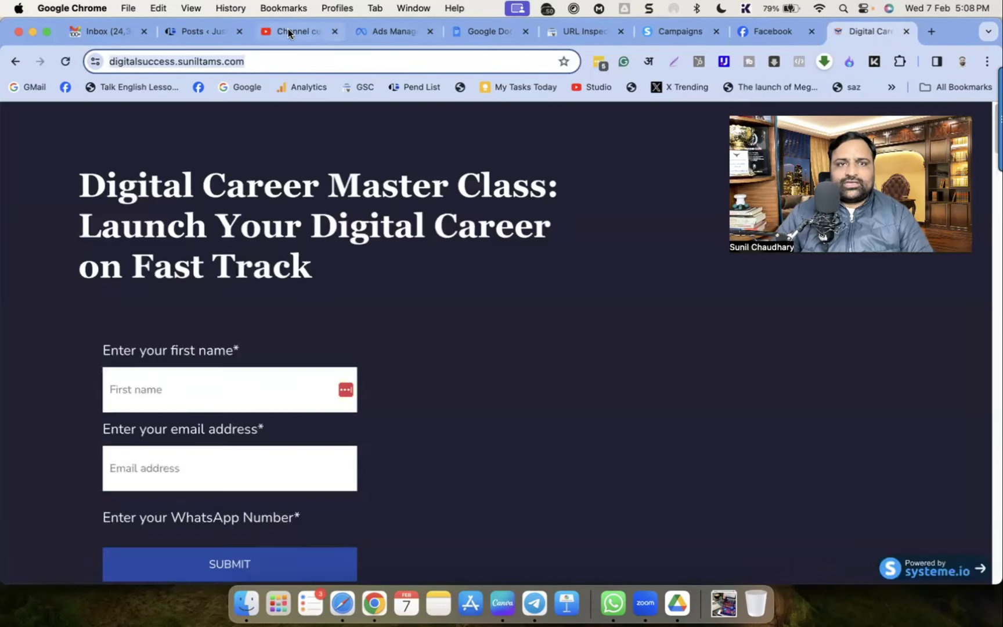
click(287, 30)
key(super+a)
text(https://digitalsuccess.suniltams.com/)
click(825, 427)
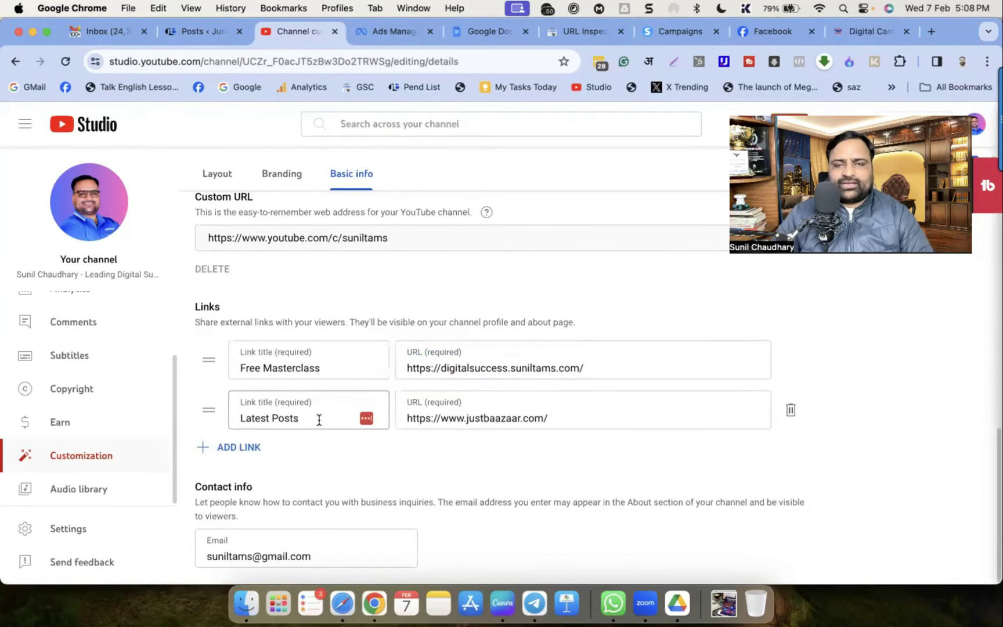
Publish the Basic info changes, leaving the Latest Posts link URL unchanged
double_click(543, 419)
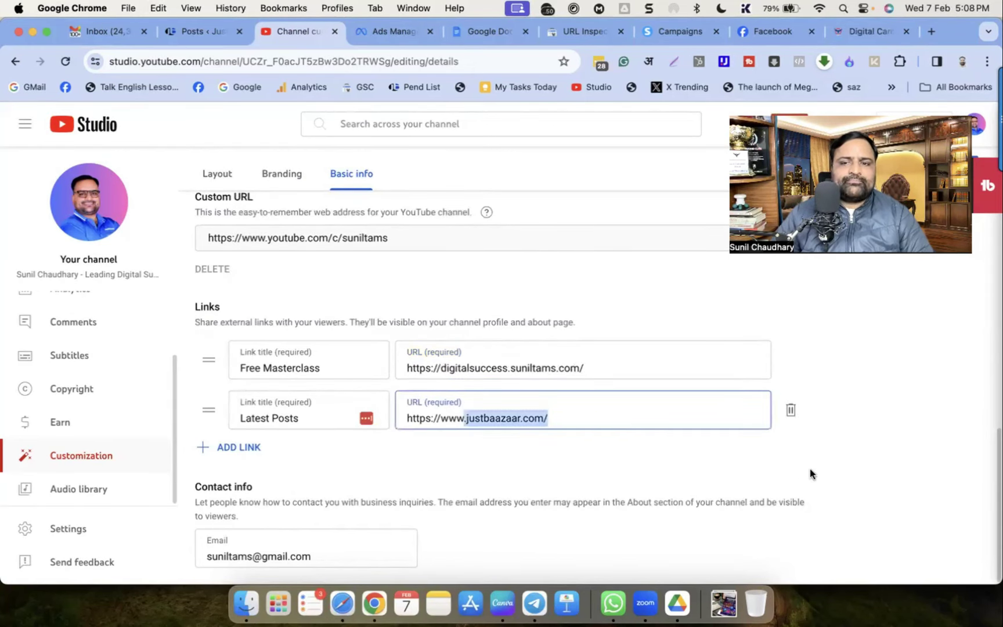
click(378, 522)
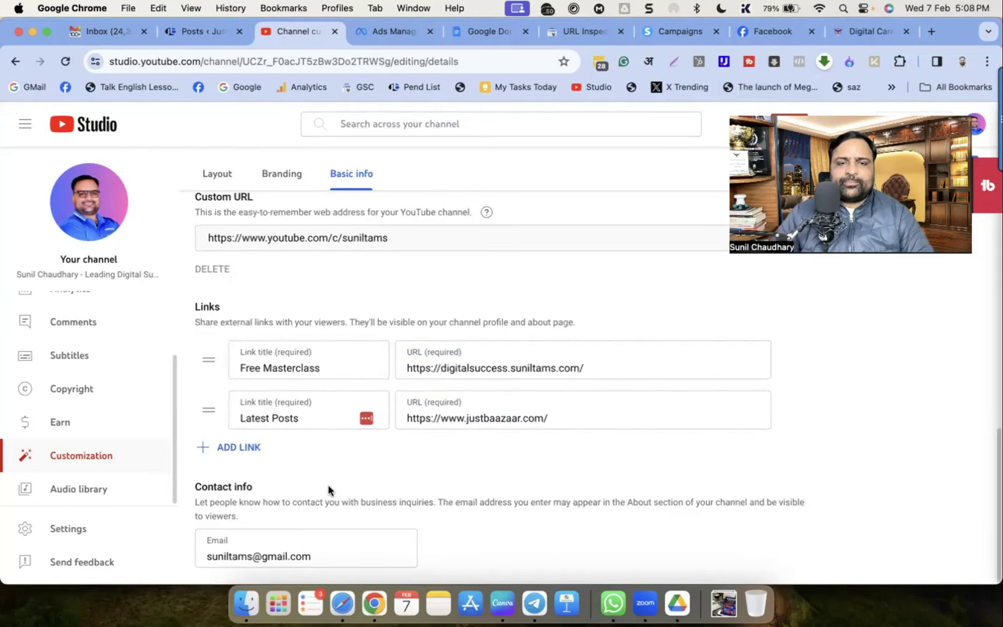
scroll(342, 551, up, 1)
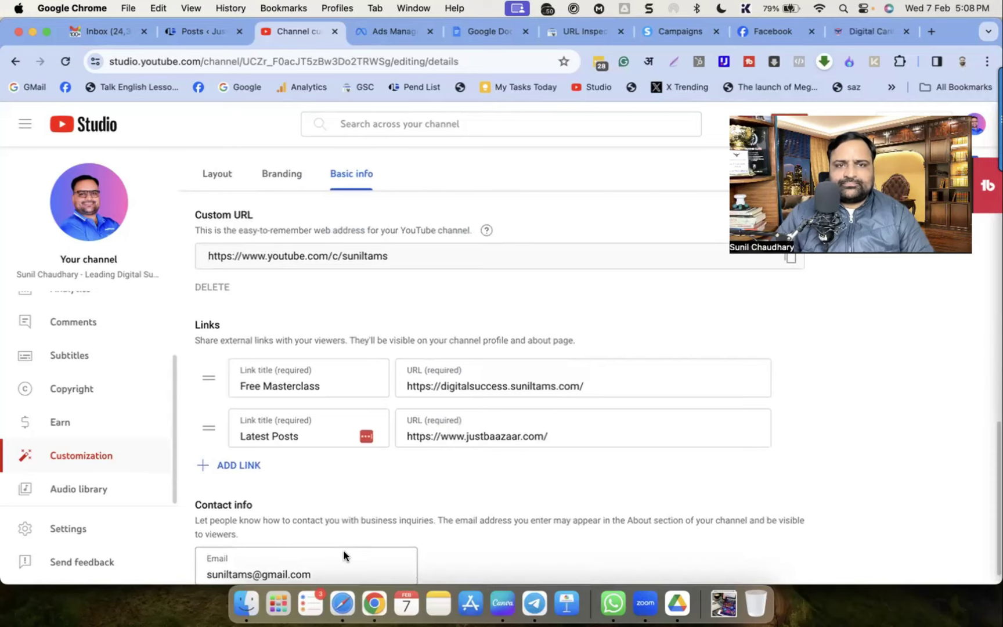
scroll(344, 555, up, 10)
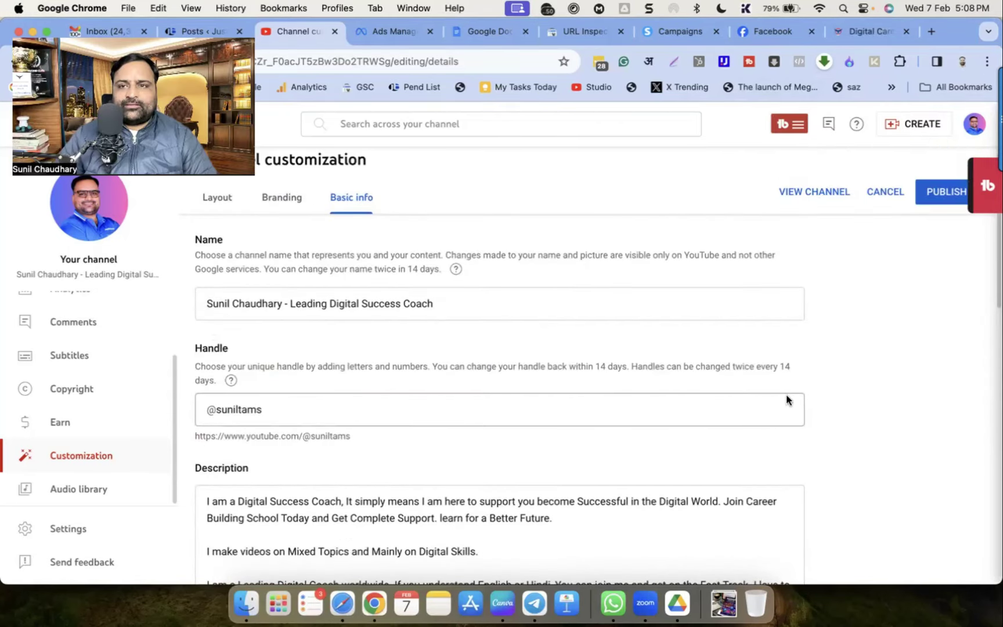
click(945, 197)
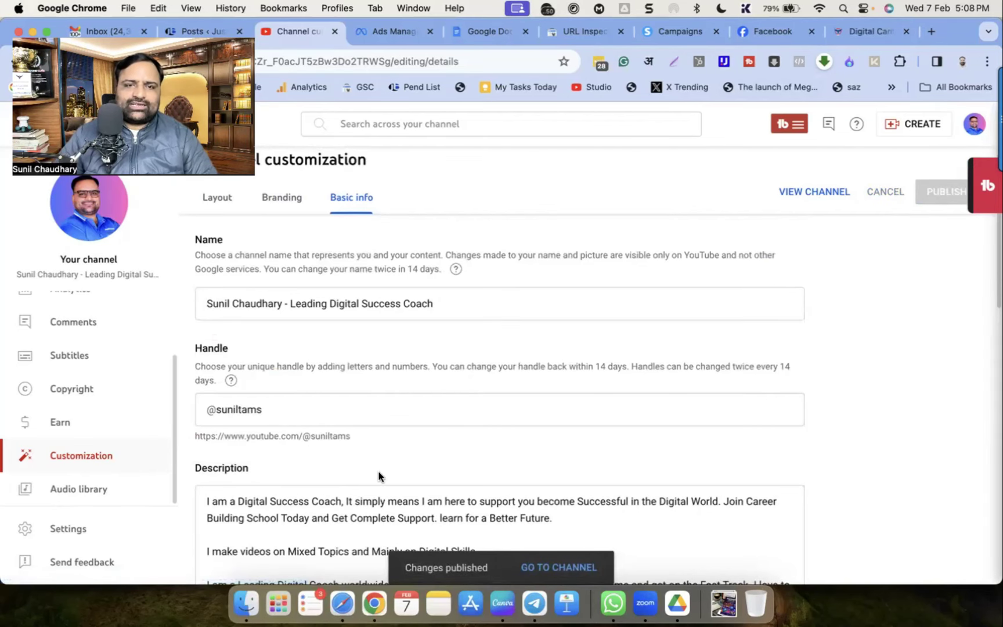
scroll(383, 476, down, 5)
scroll(388, 477, down, 4)
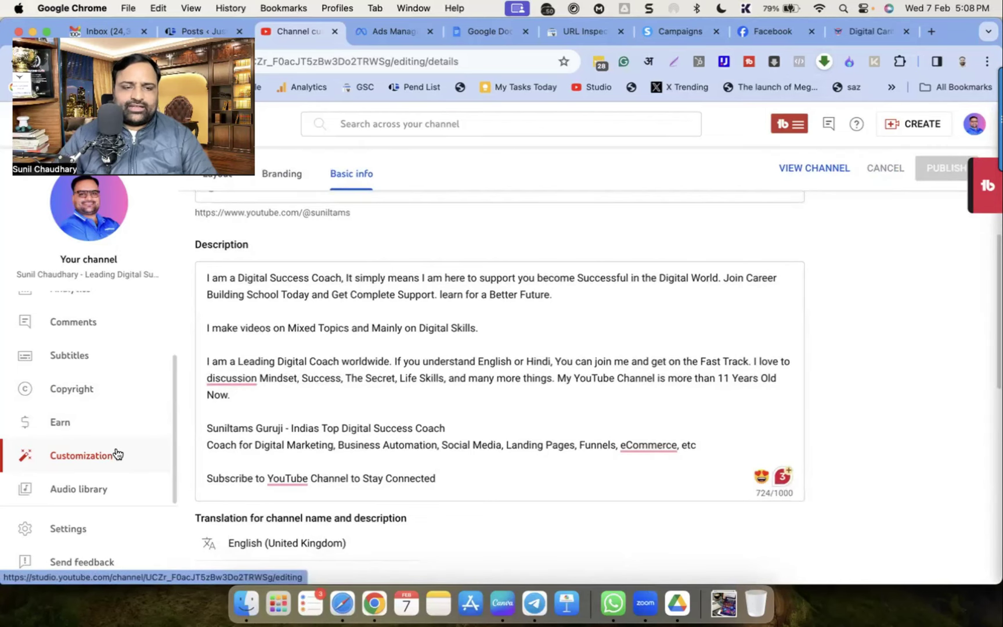
click(67, 529)
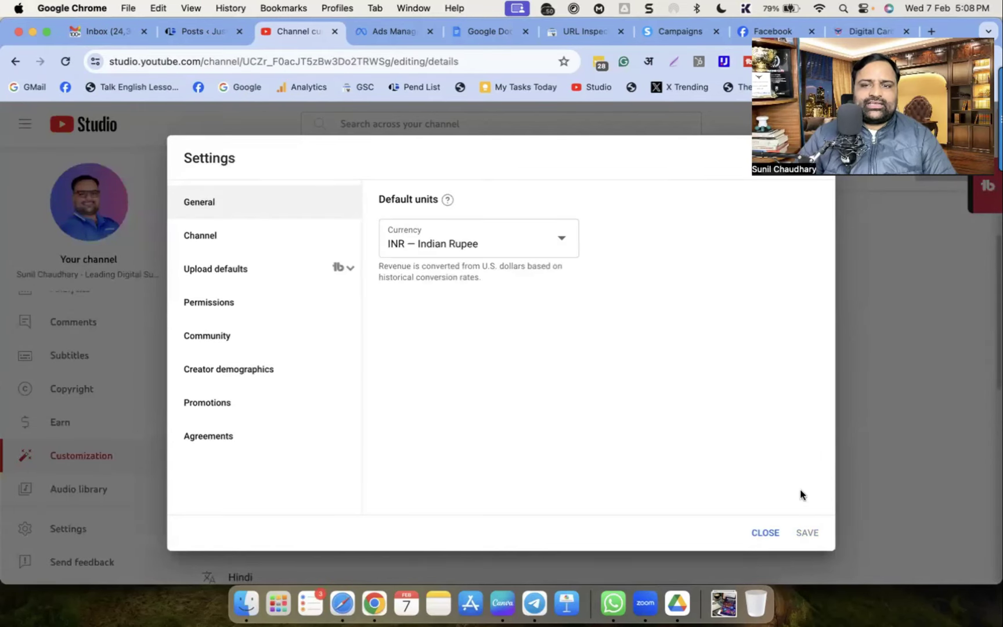
Switch the General settings currency from INR — Indian Rupee to USD — US Dollar
key(Escape)
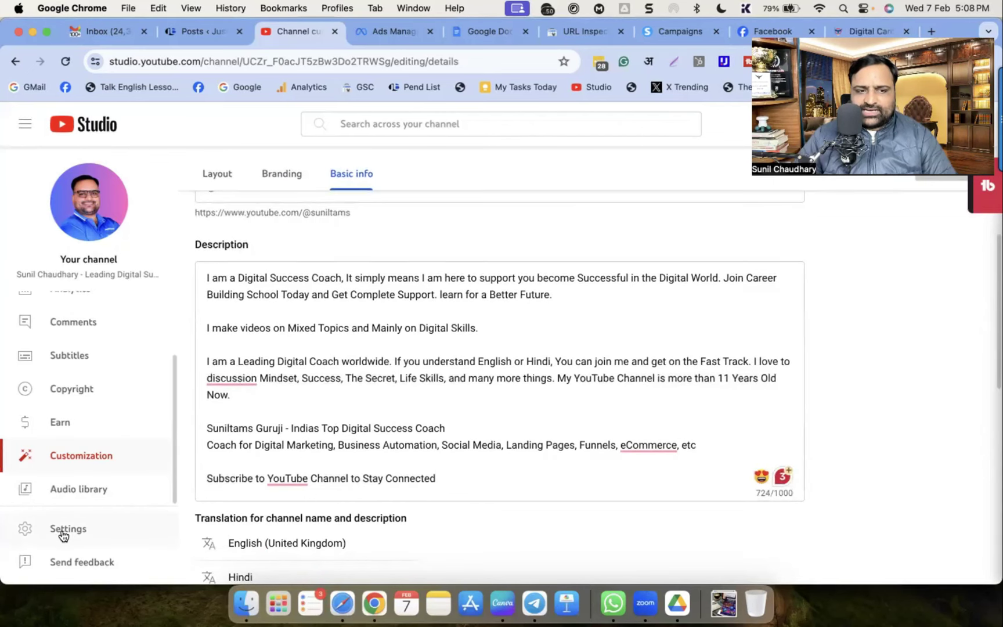
click(68, 528)
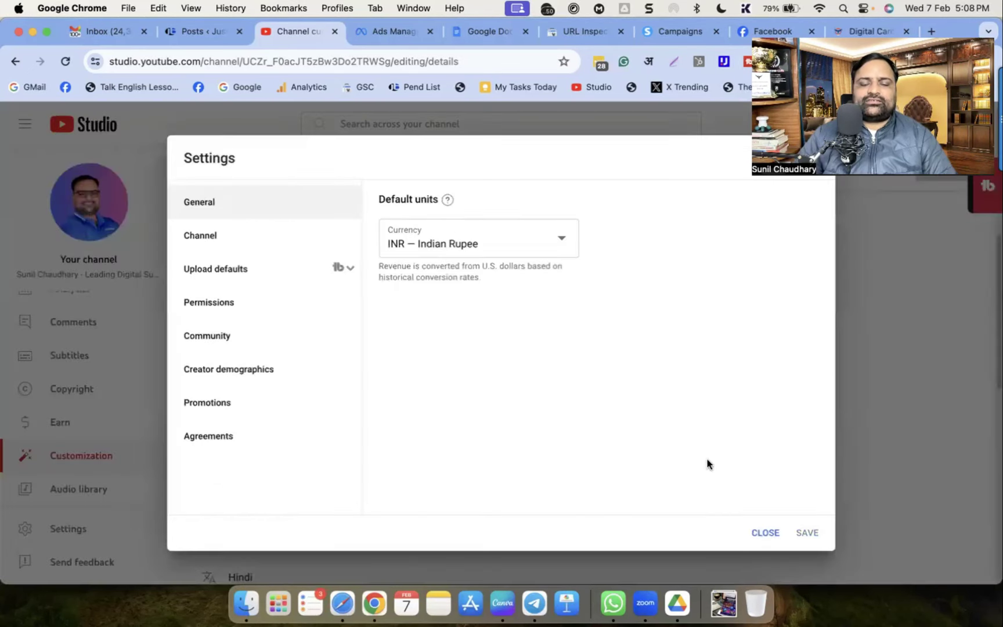
click(440, 250)
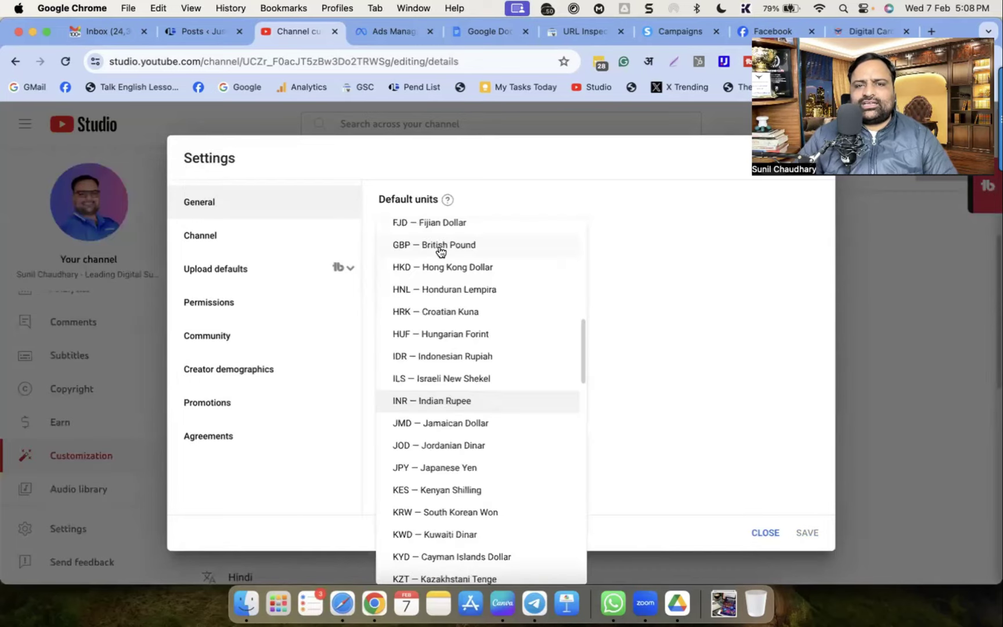
click(597, 226)
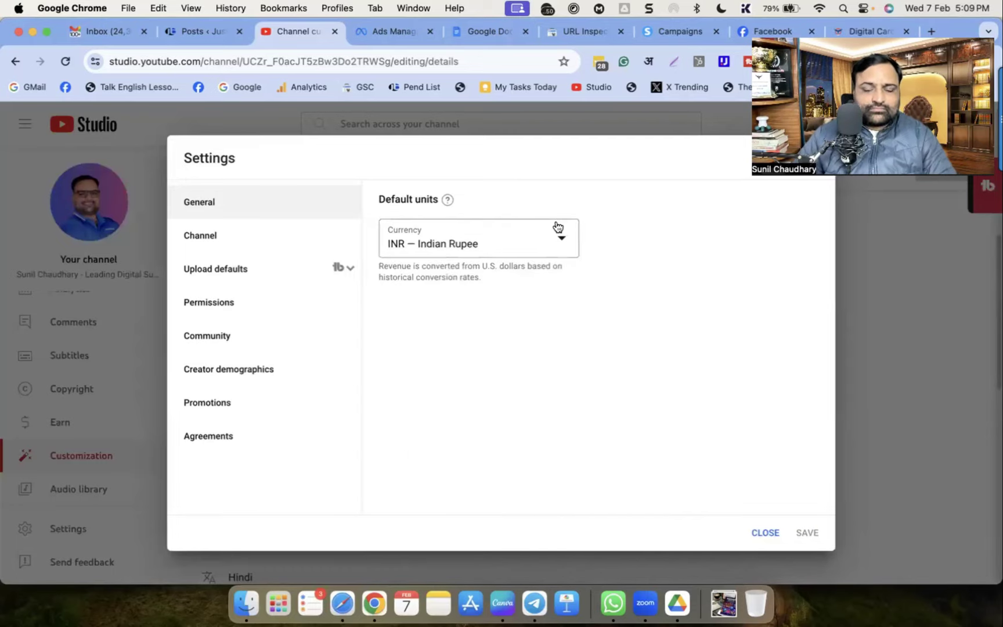
click(560, 241)
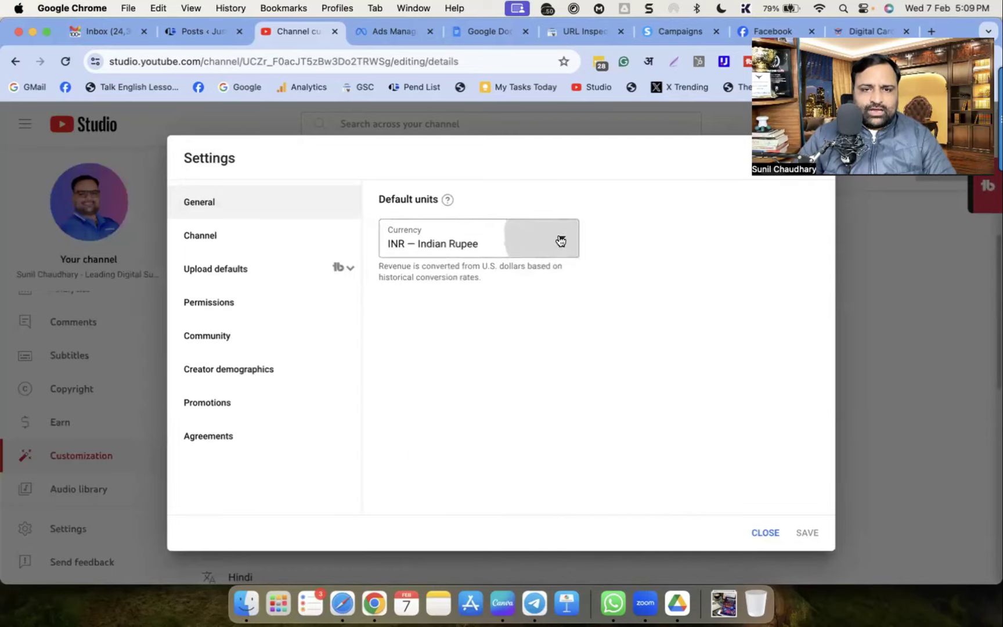
scroll(471, 435, down, 10)
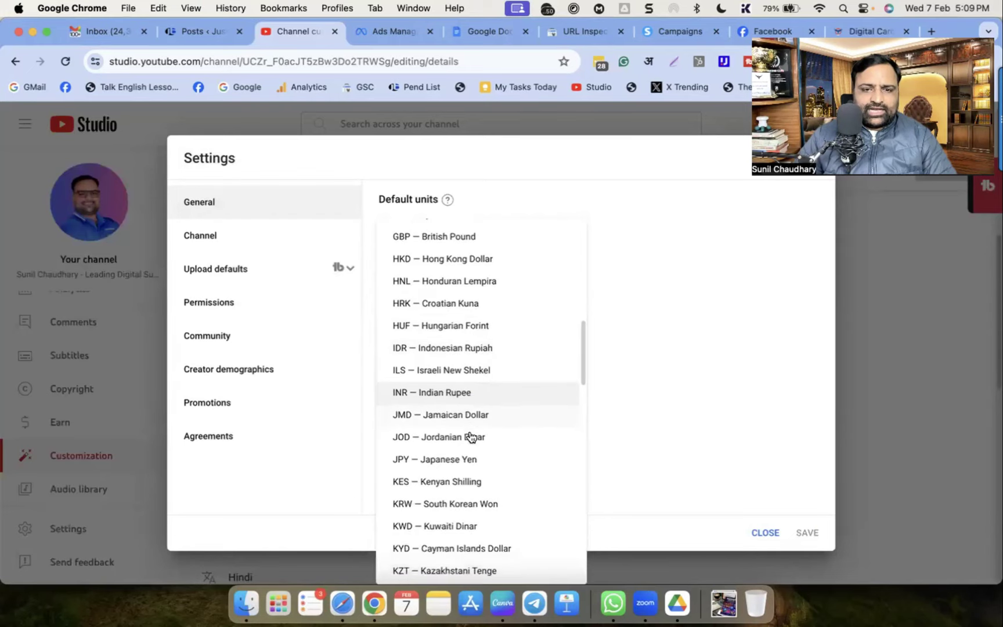
scroll(470, 436, down, 5)
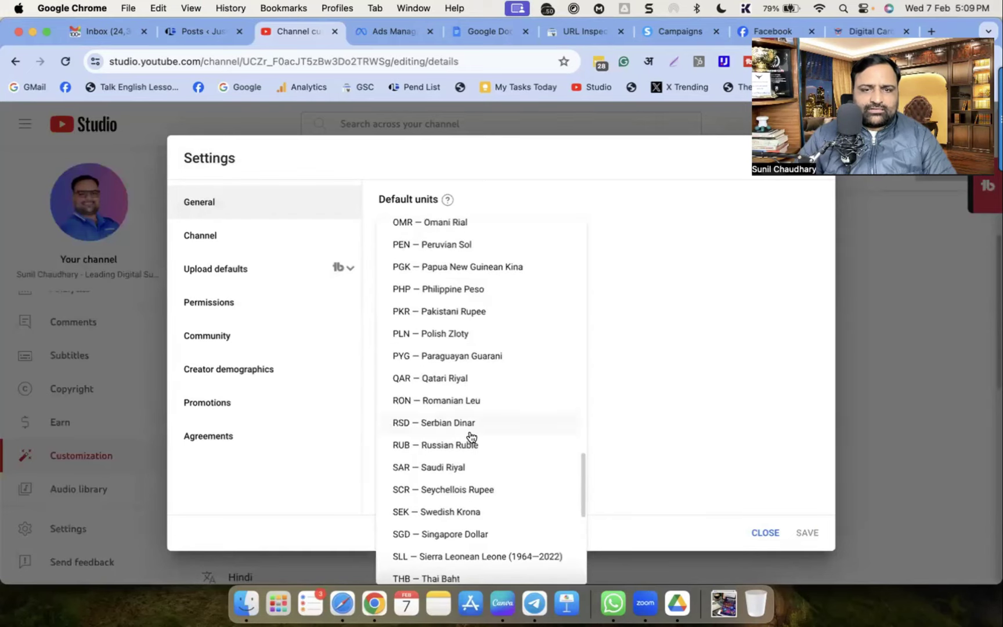
scroll(470, 437, down, 5)
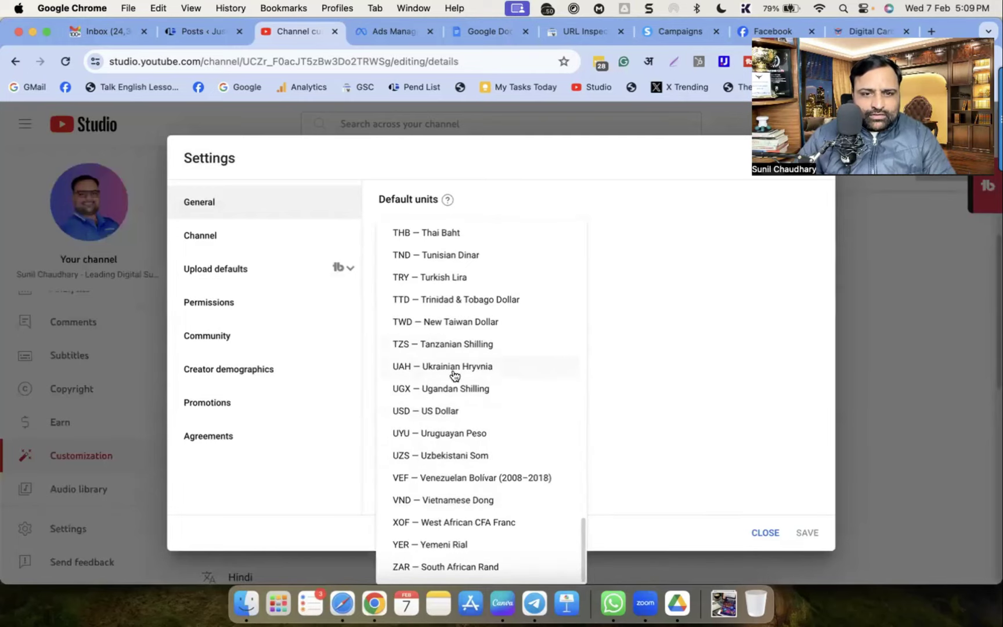
click(457, 412)
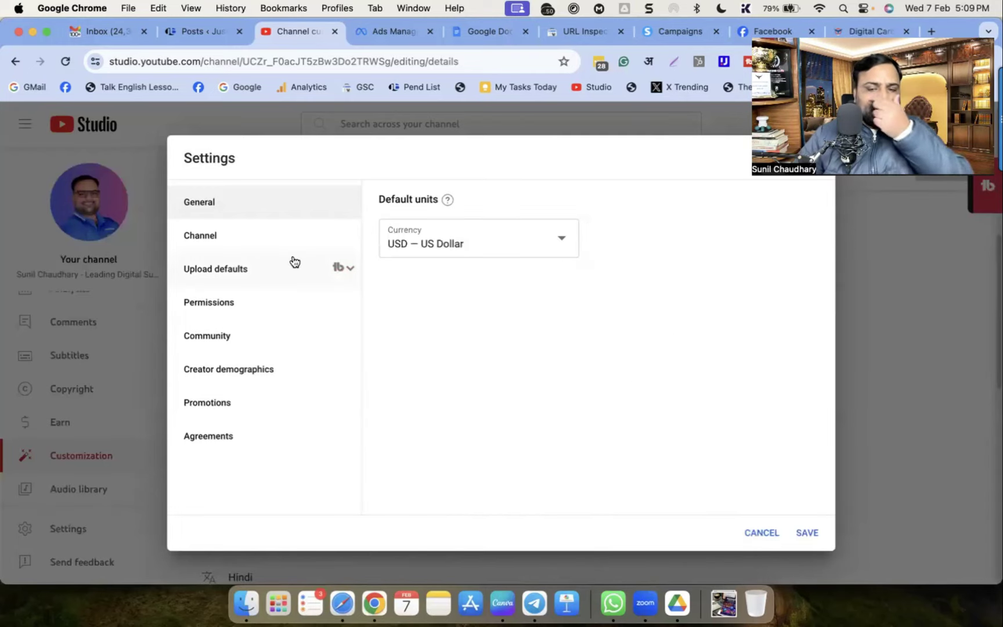
Go to Channel > Basic info and place the cursor in the empty Keywords field
click(206, 238)
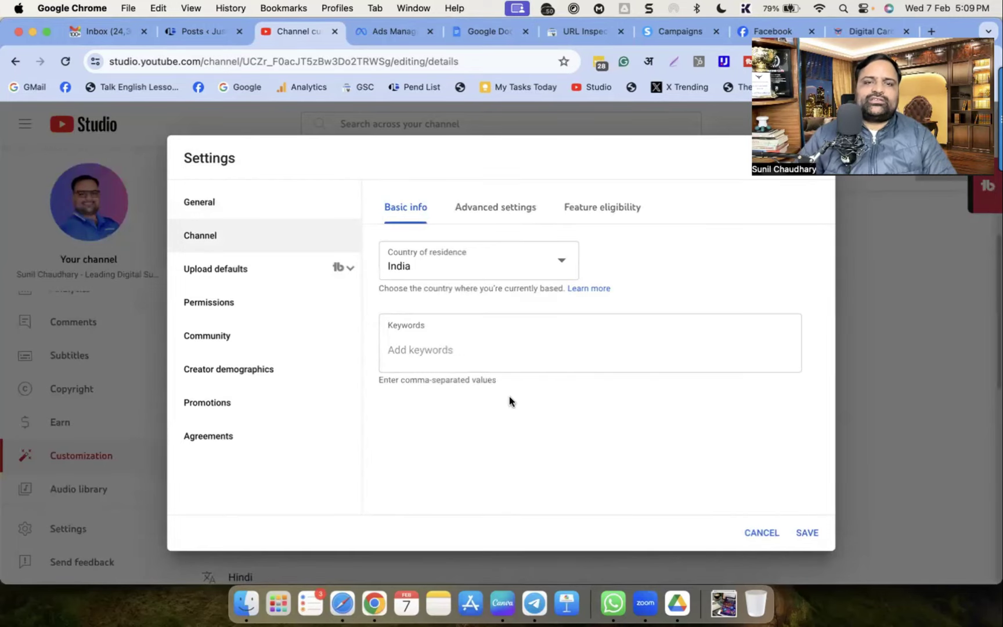
click(434, 347)
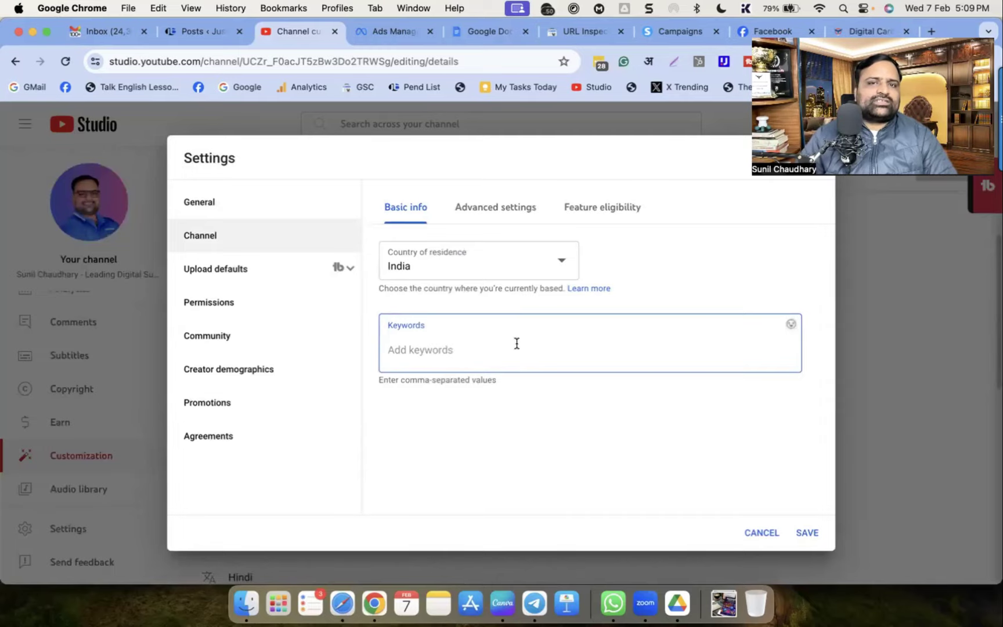
Add keywords like Best Digital Marketing Course, Top Digital Marketing Coach and Best SEO Coach India
text(Best Digital Marketing Course)
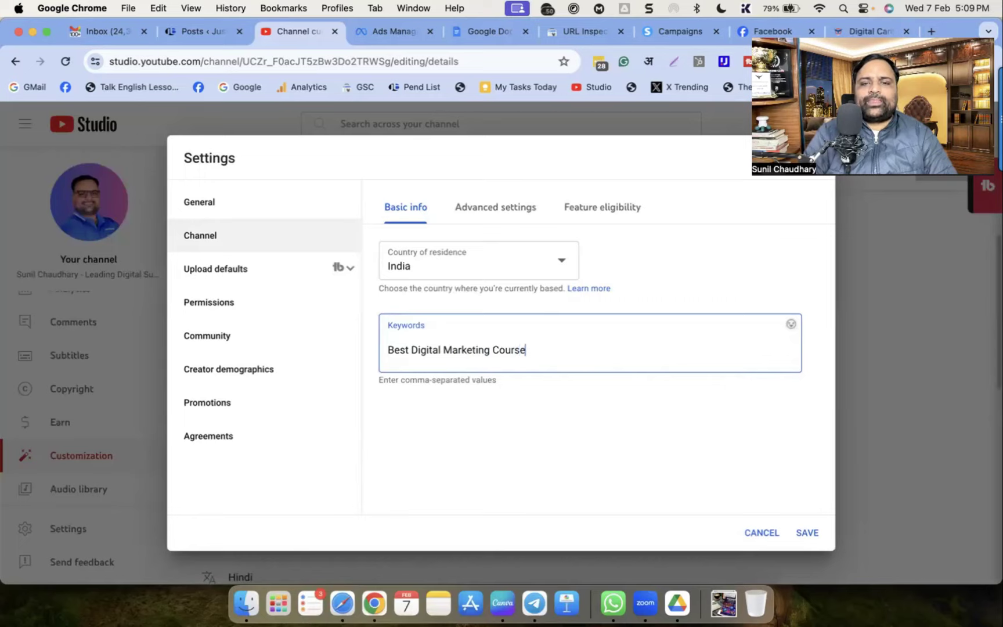
key(Return)
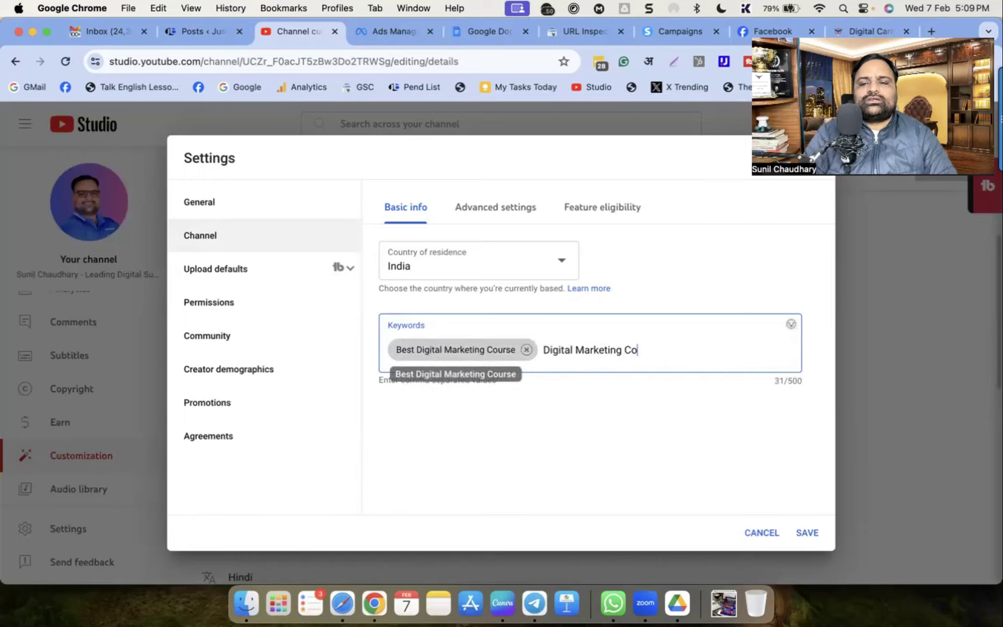
text(Digital Marketing Course,)
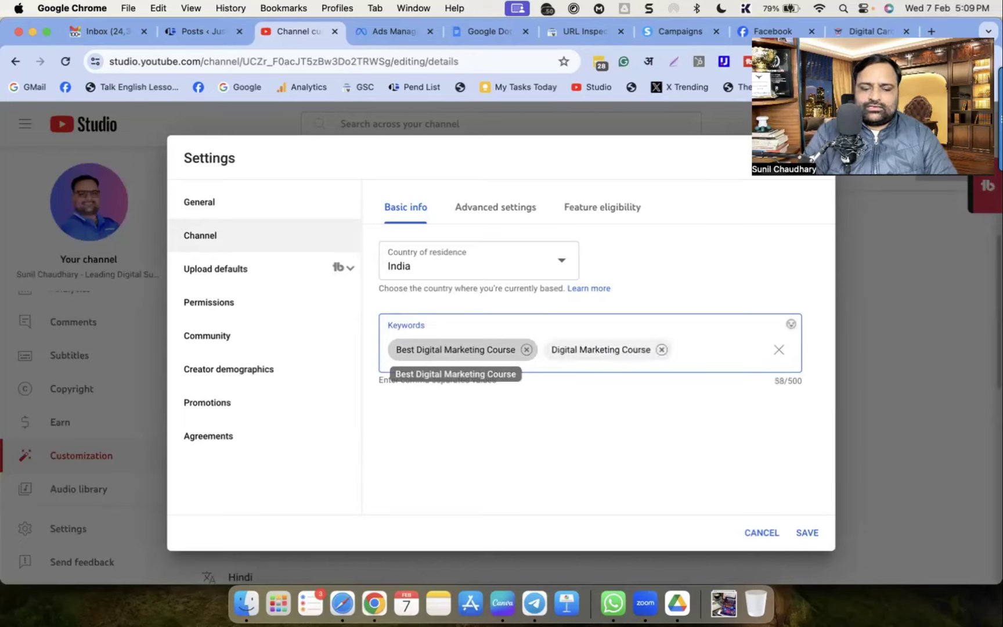
text(Top Digital Marketing Coach)
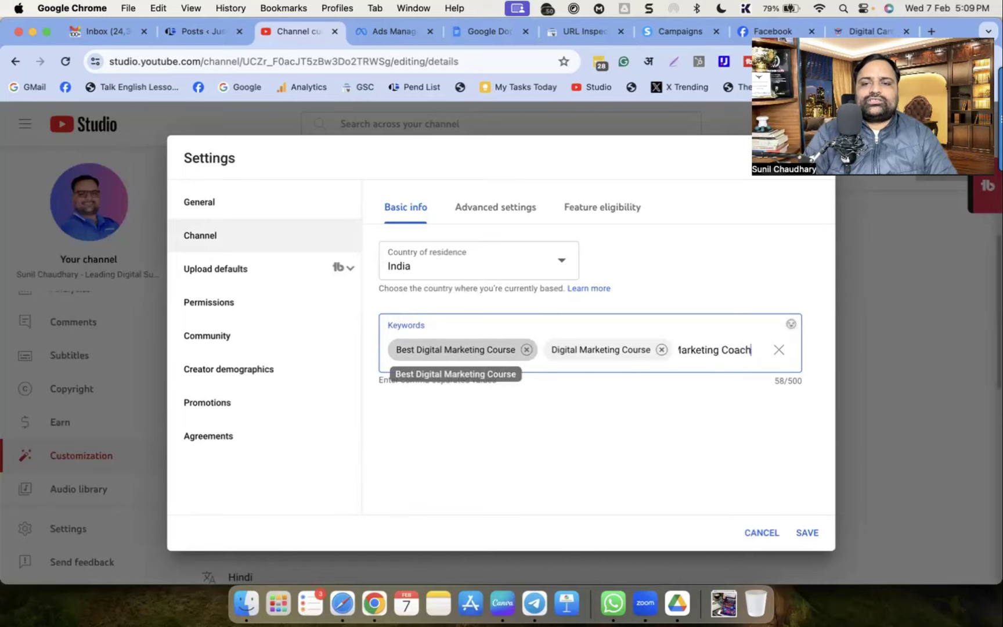
text(,Suniltams,)
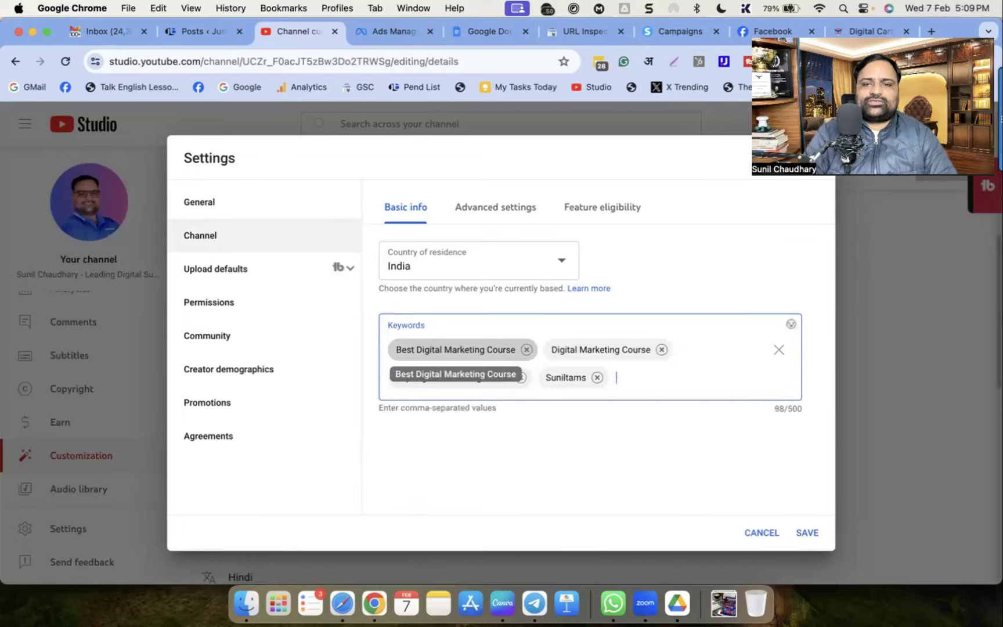
text(Sunil Chaudhary)
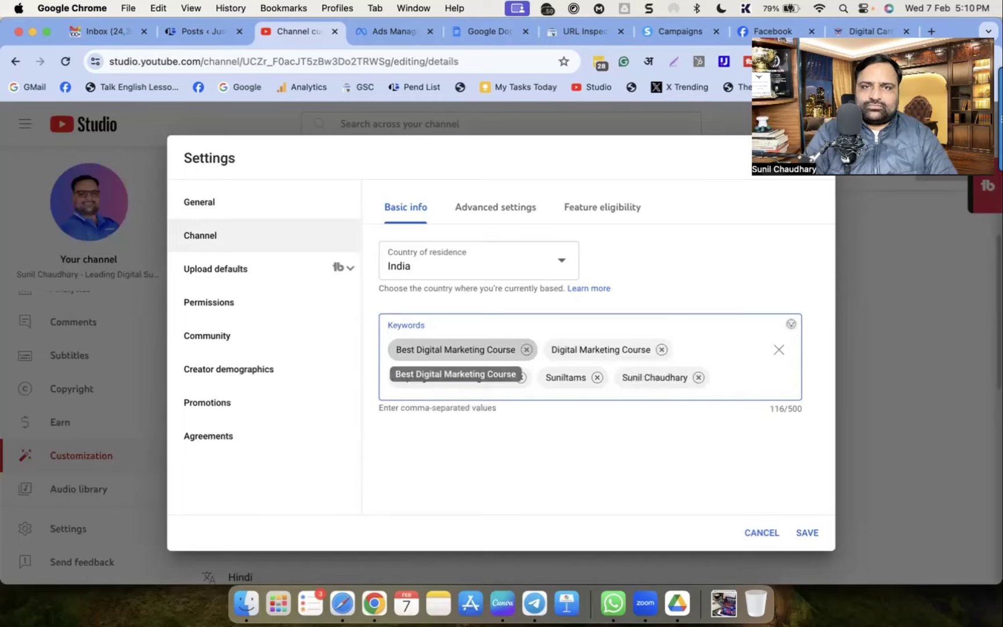
text(,TAMS Studies,)
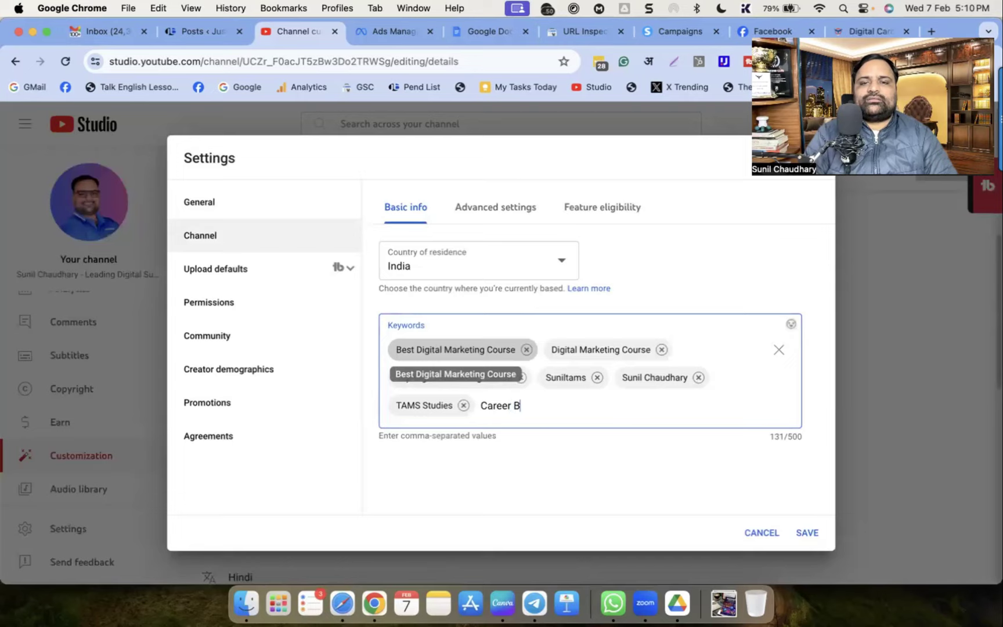
text(Career Building School)
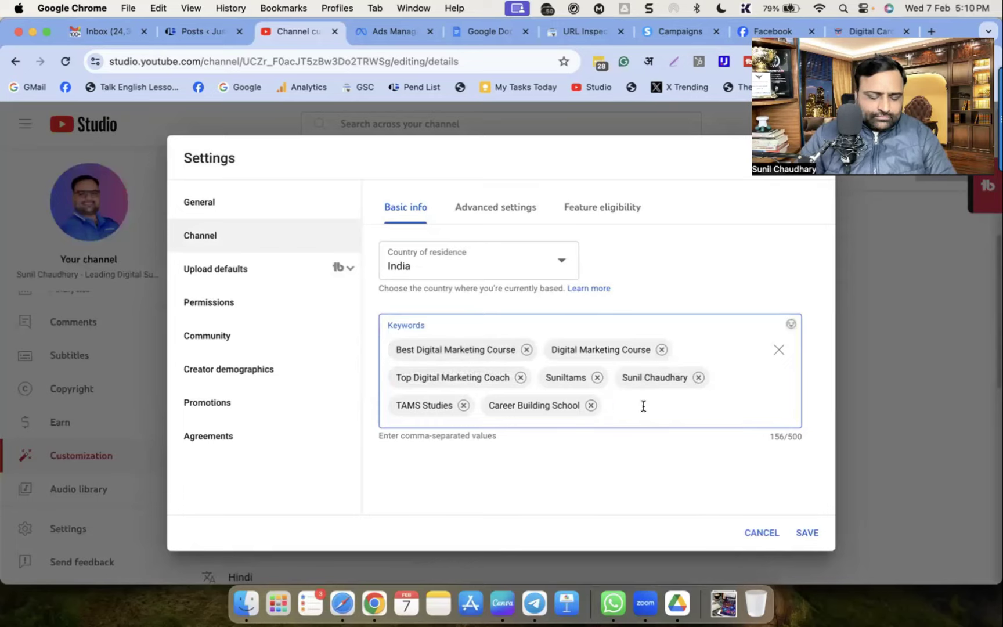
text(Best SEO Coach India)
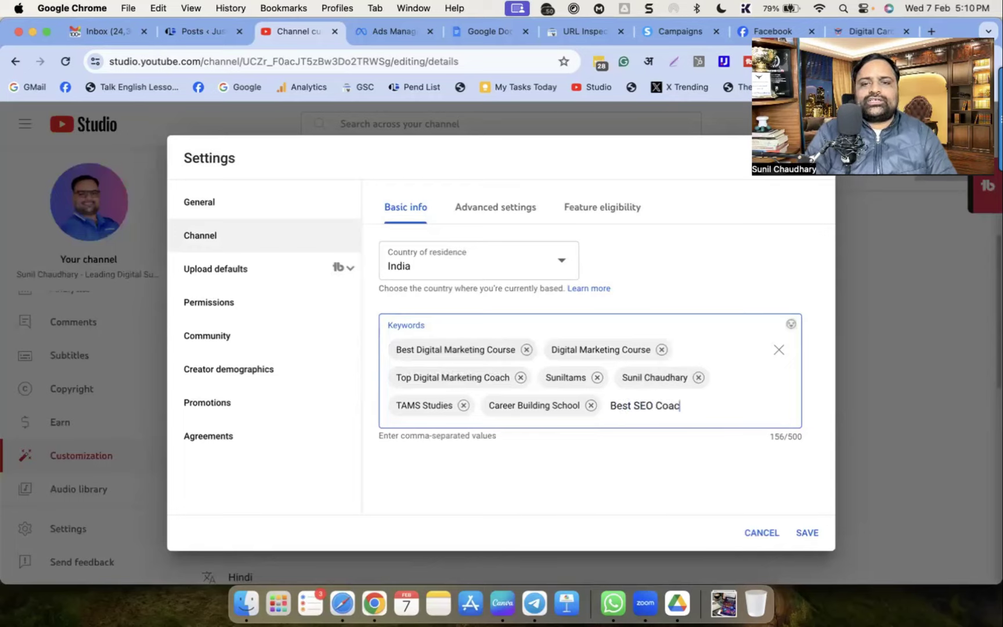
key(Return)
Add keywords SEO Course, SEO Course For Beginners, Digital Marketing for Beginners and more
text(SEO)
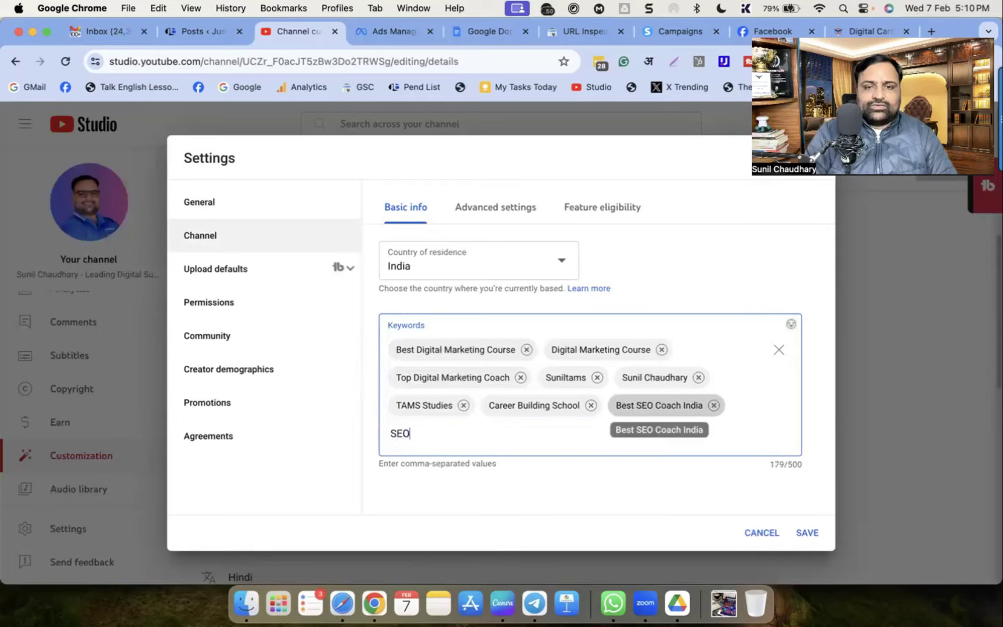
text( Course,SEO Course For)
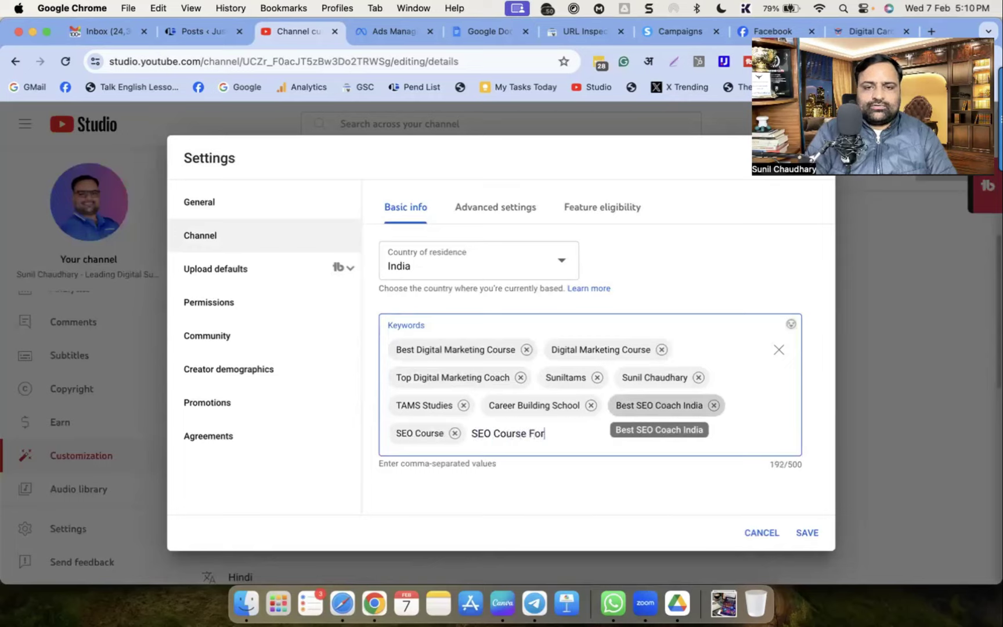
text( Beginner)
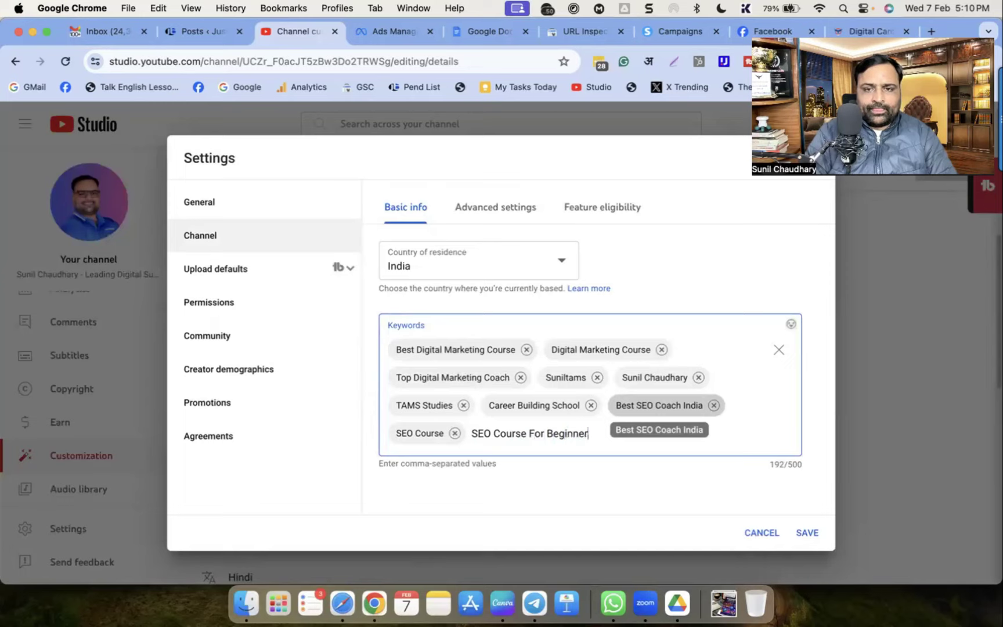
text(s,Digital Market)
key(BackSpace)
key(BackSpace)
key(BackSpace)
key(BackSpace)
text(e)
key(BackSpace)
text(rketin)
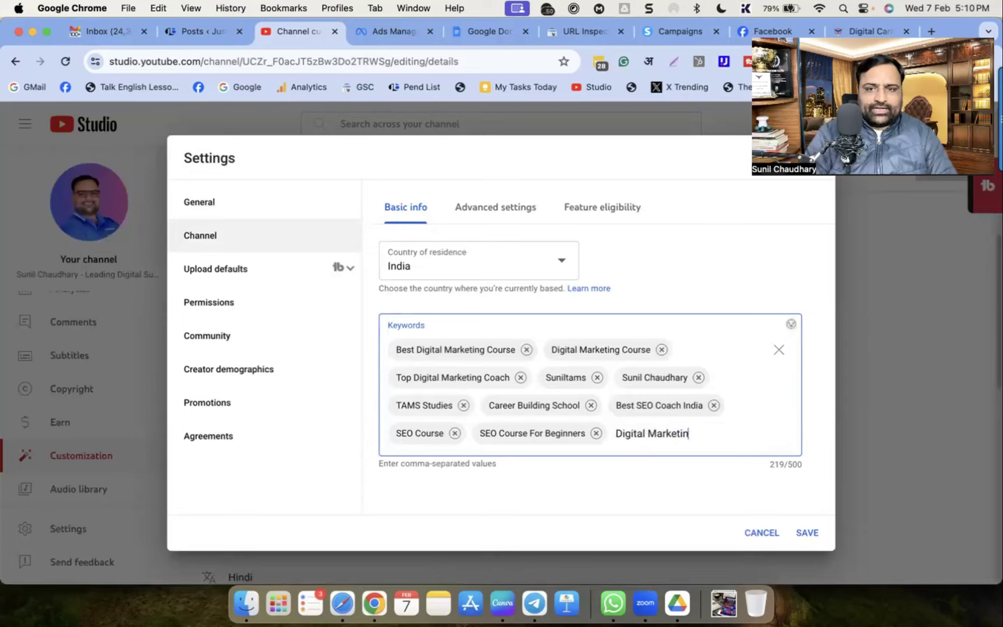
text(g for Beginners)
key(Return)
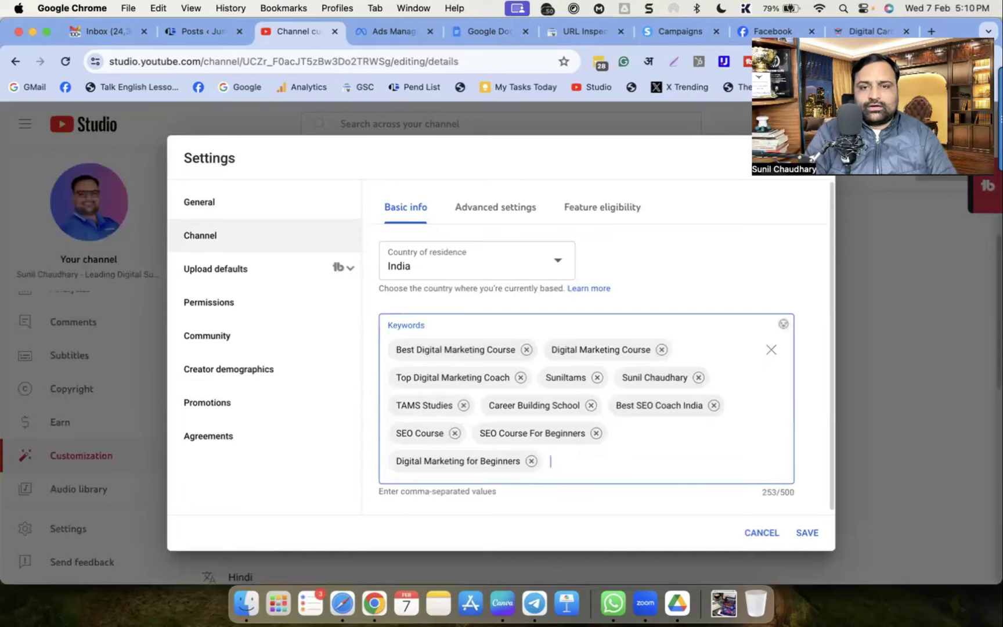
text(Best Dig)
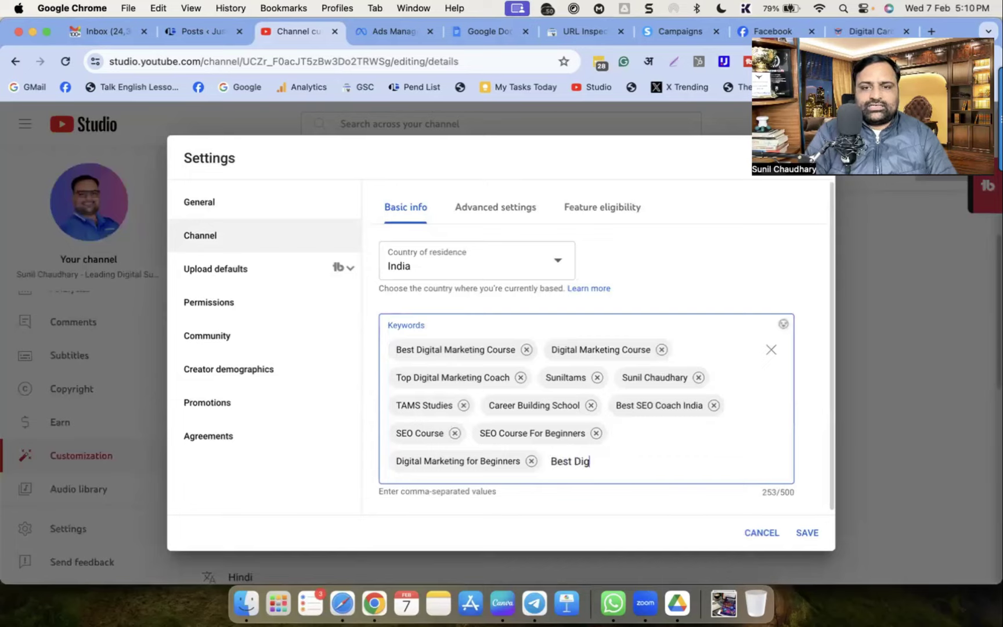
text(ital COach India,Digital Marketing Ka)
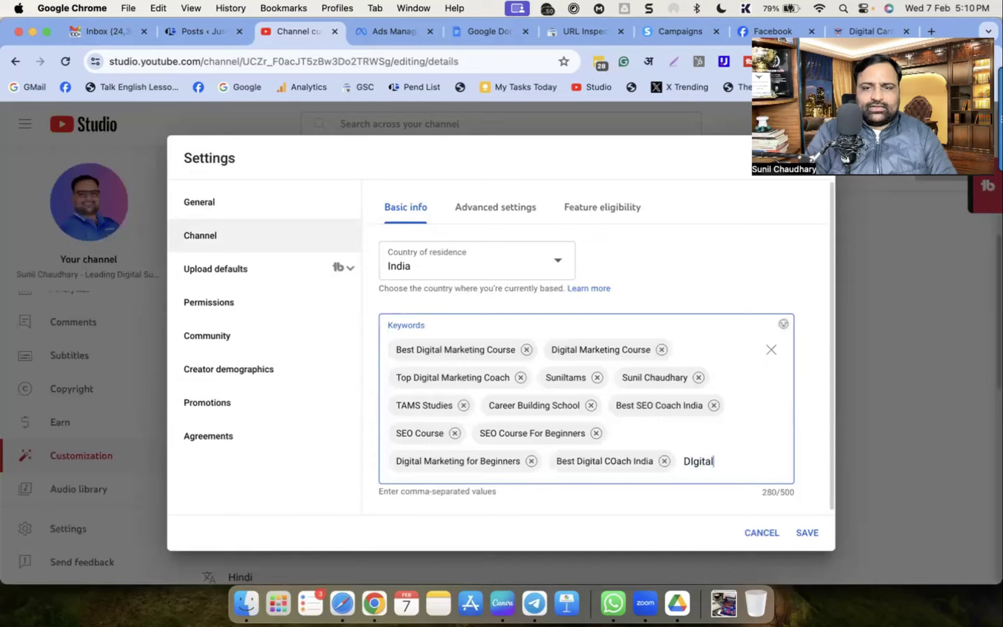
text(ise )
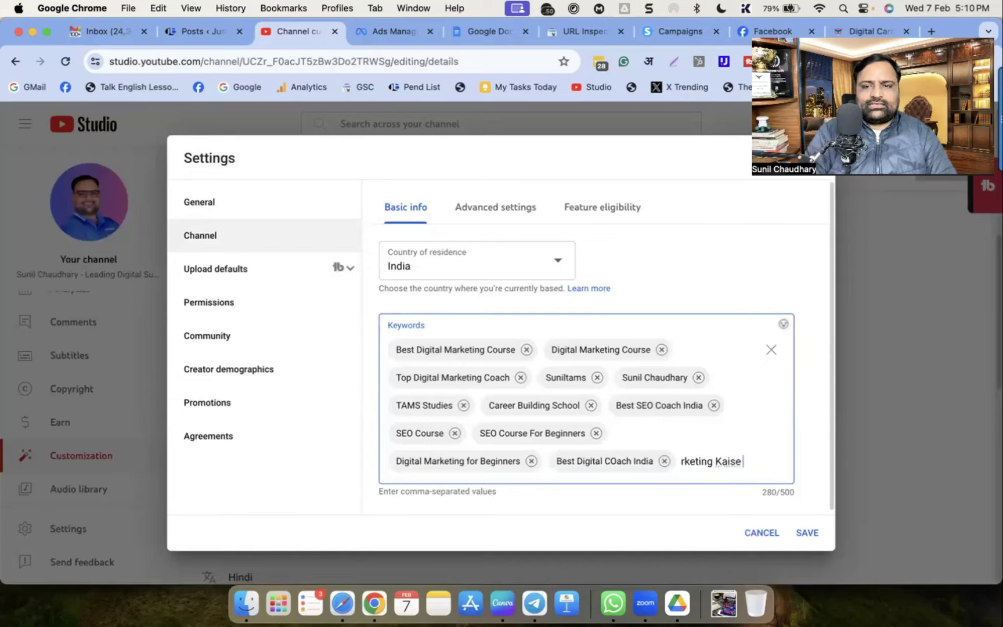
text(Seekhen)
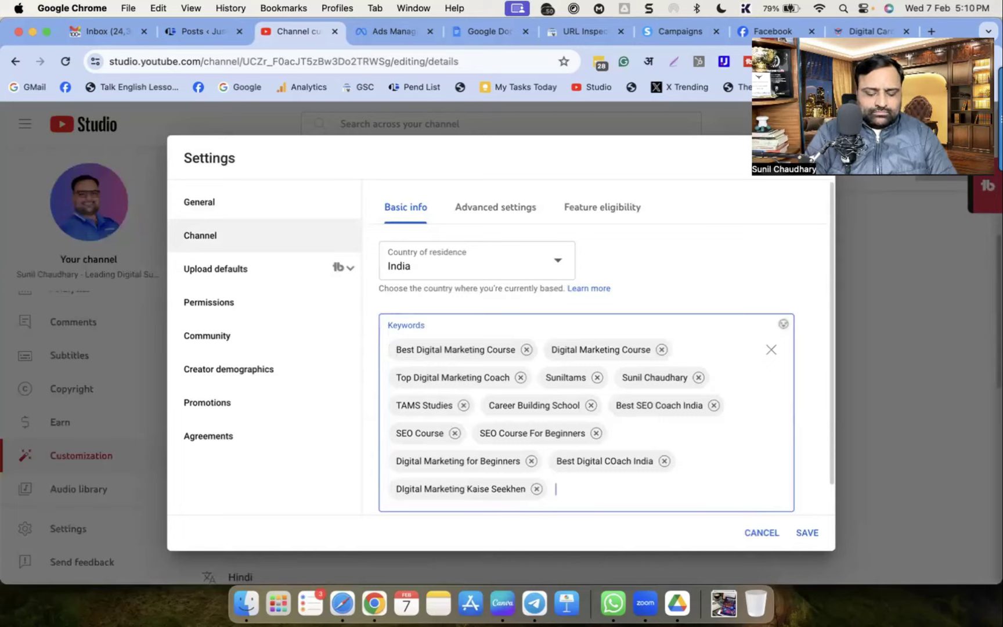
text(,Youtube)
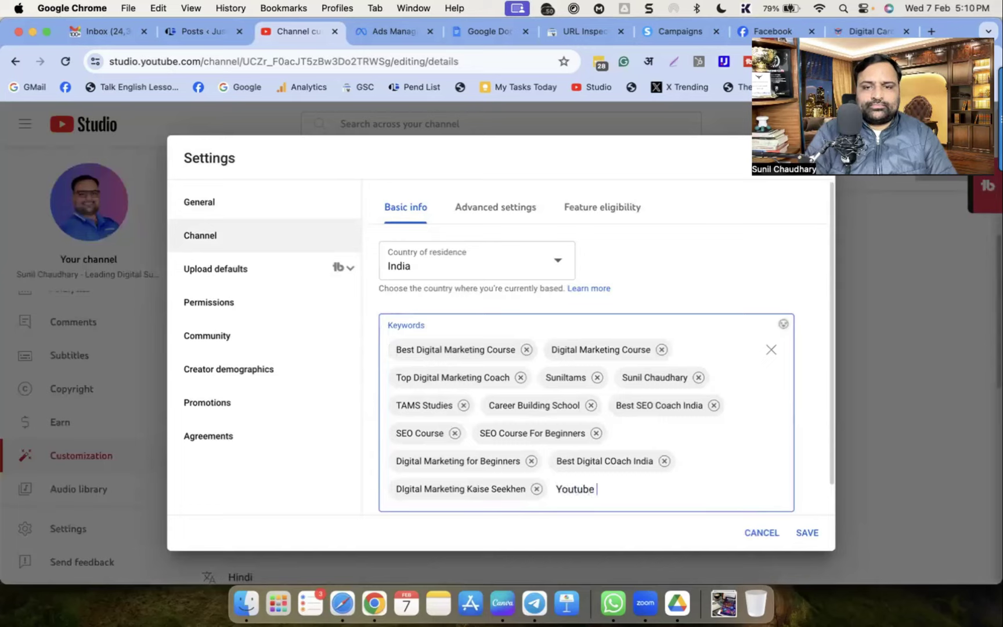
text( Kaise)
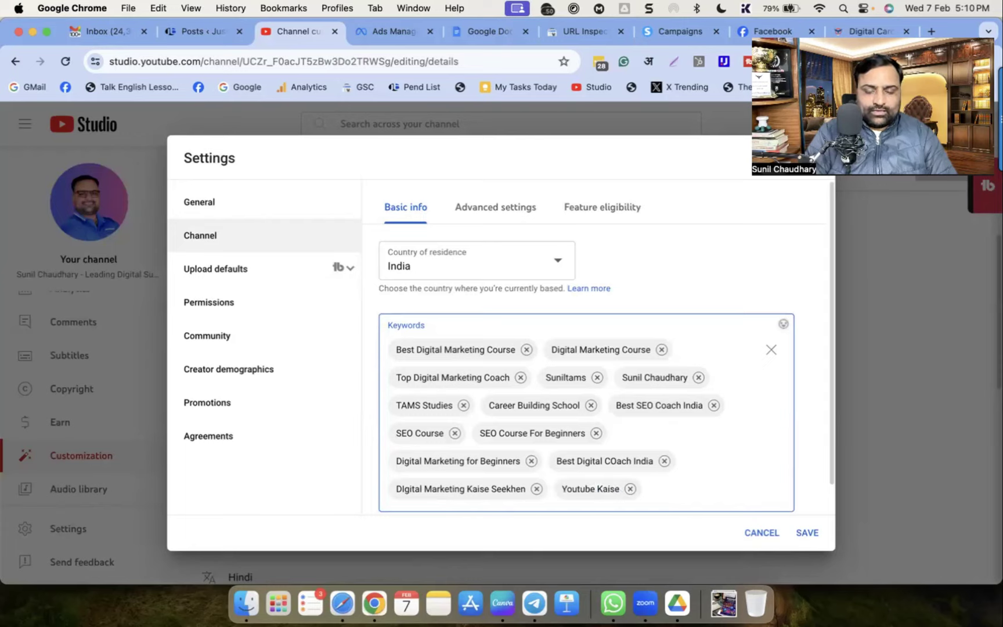
text(,Youtube)
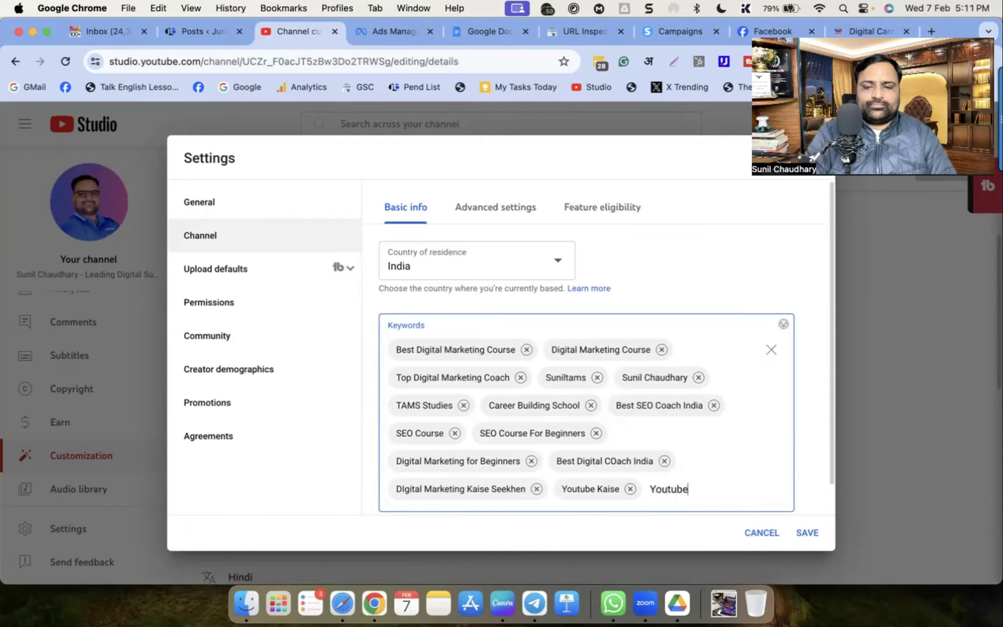
text( Mone)
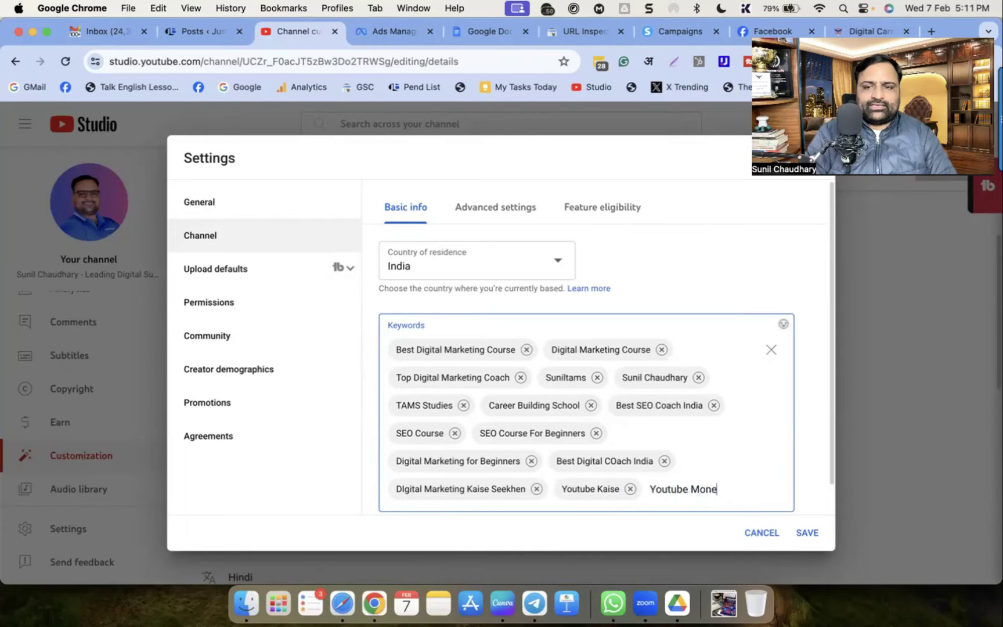
text(tize,Digital Coaching )
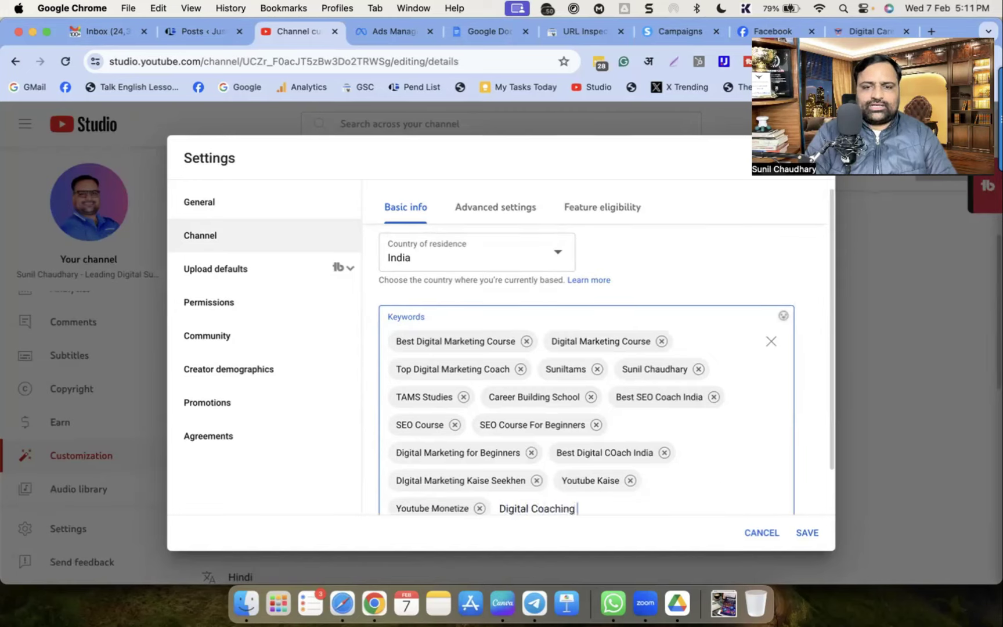
text(Business,Become a Dig)
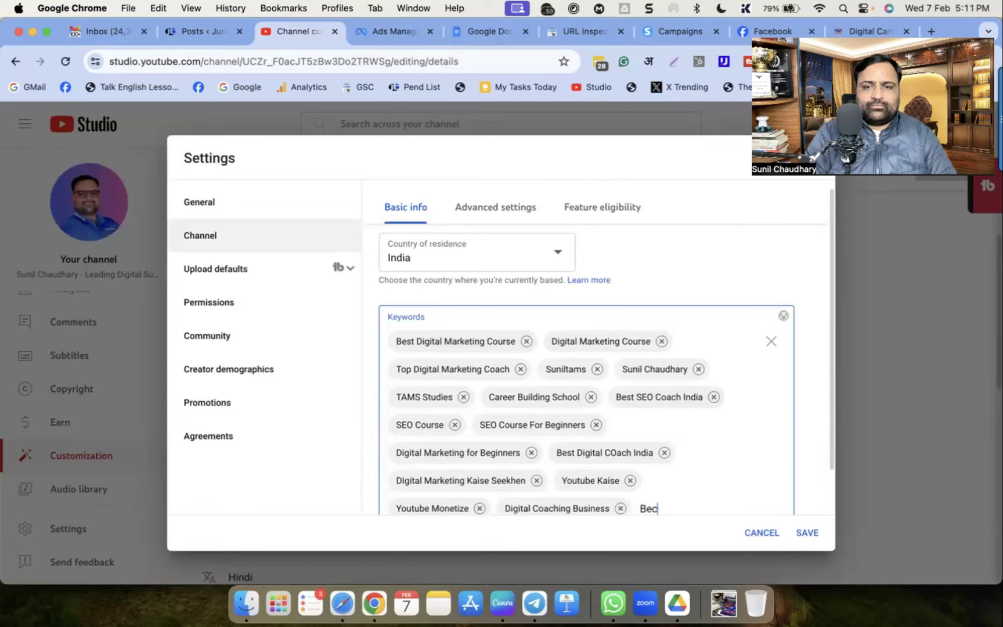
text(ital Coach,)
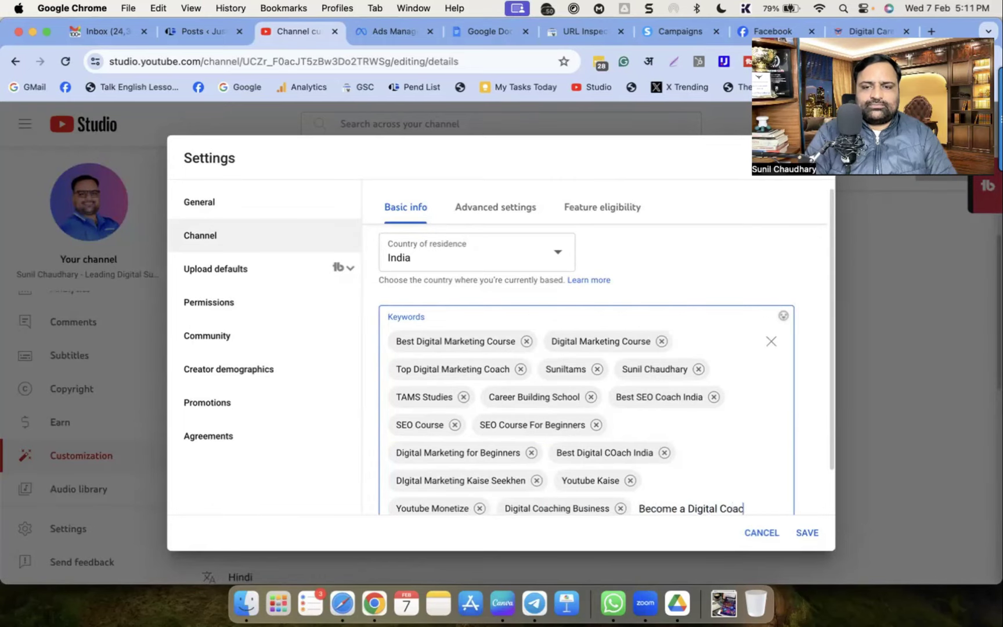
Add keywords Digital Career, Make MOney Online, Jobs, Career, Tech, Automation and Guruji India
scroll(726, 380, down, 2)
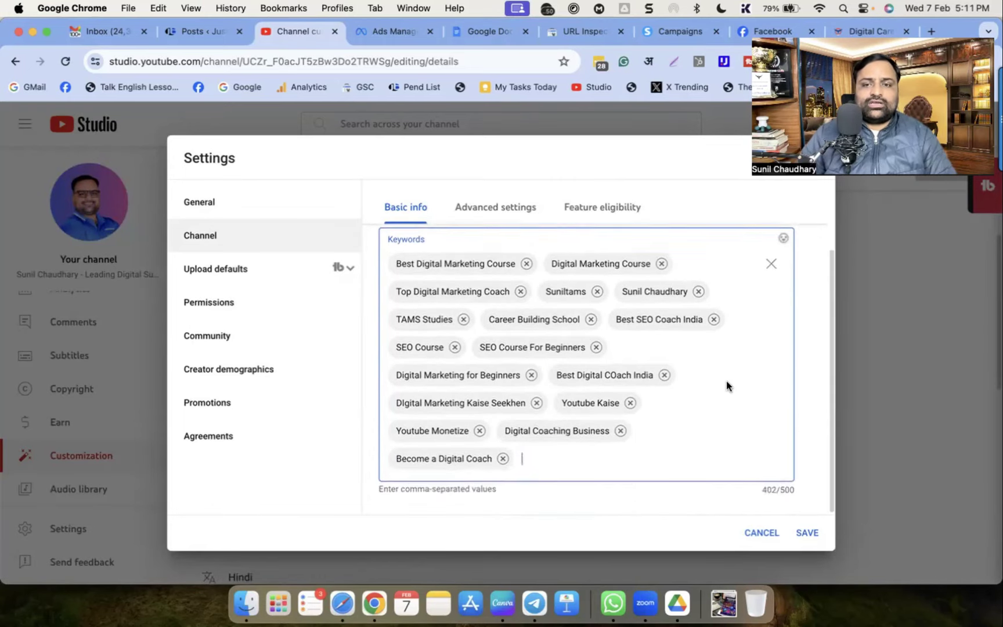
text(How to Digital)
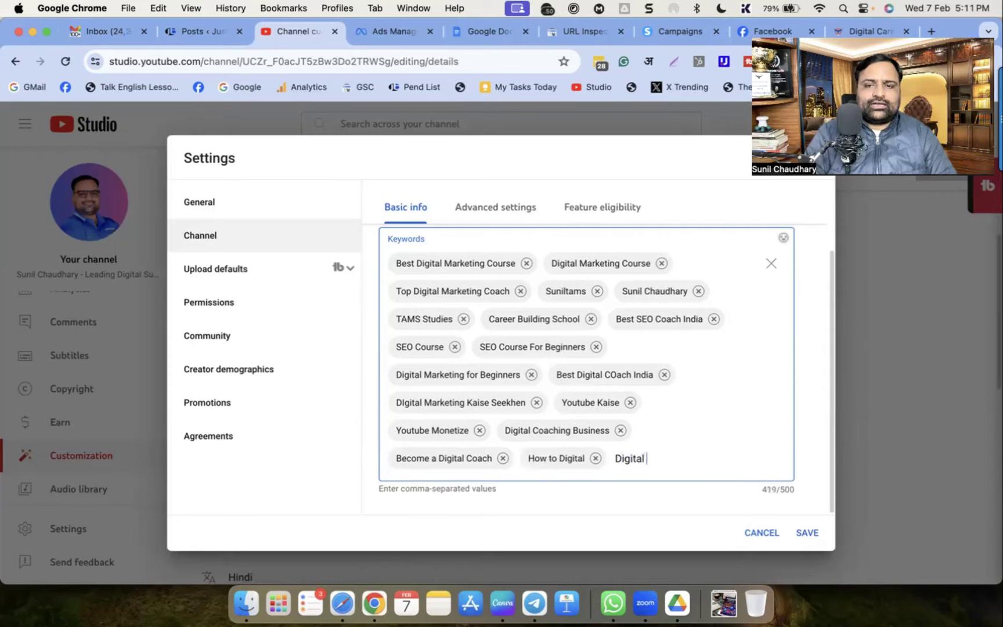
text(,Digital Career)
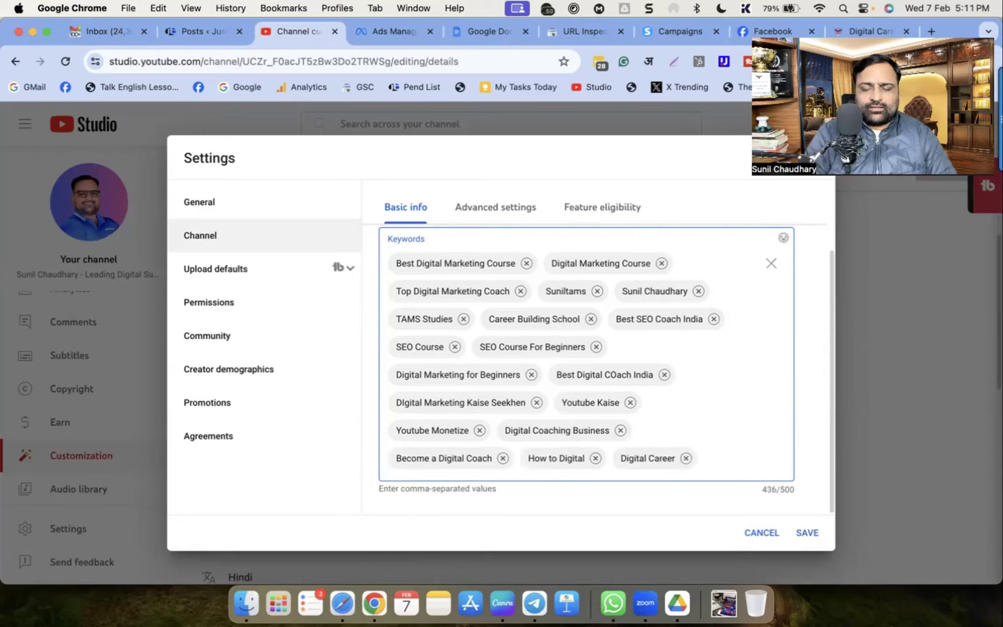
text(,Make MOney Onl)
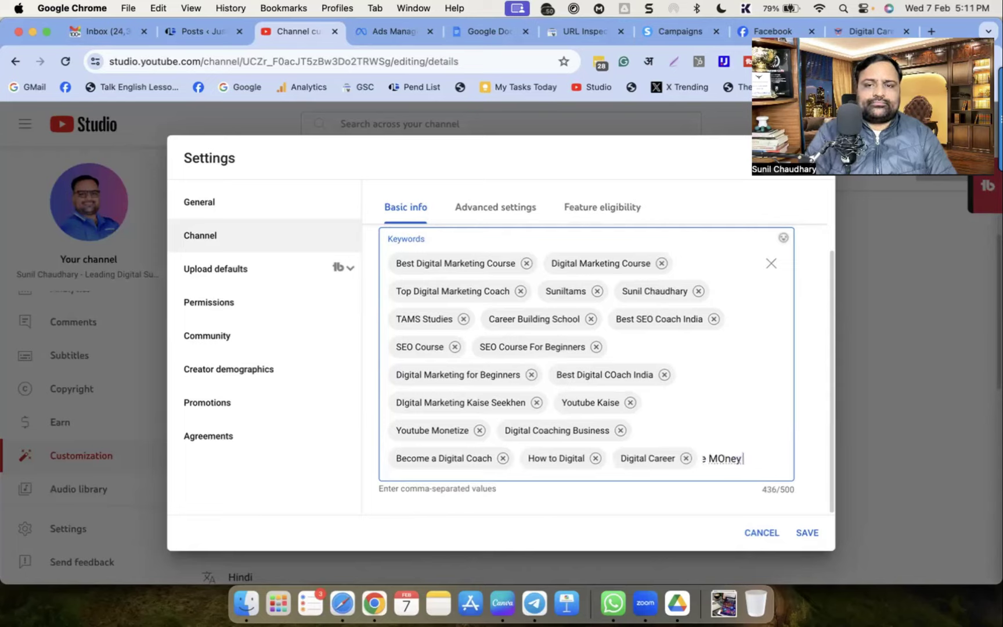
text(ine,)
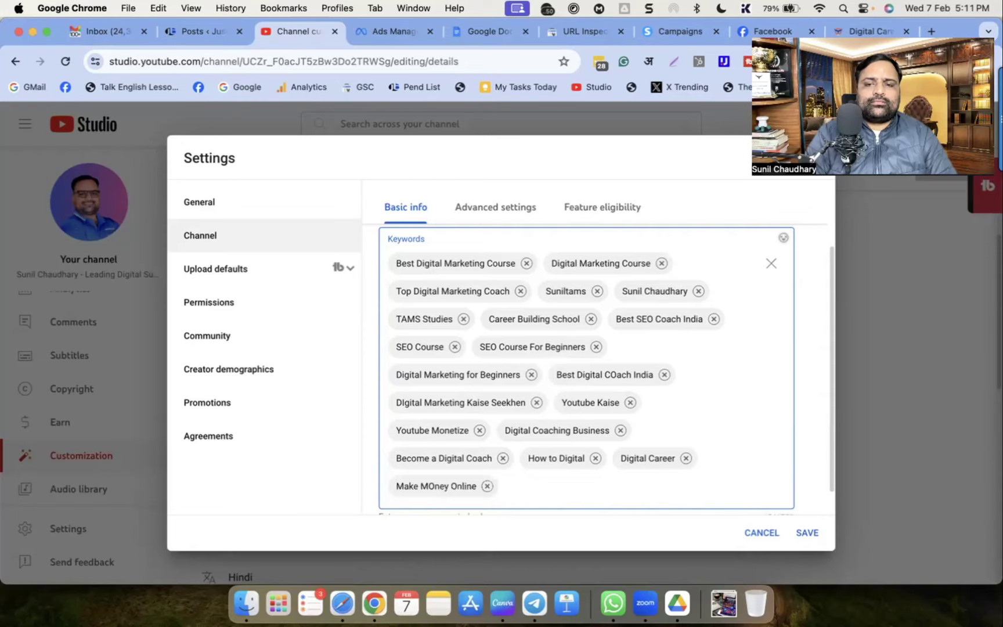
scroll(726, 377, down, 1)
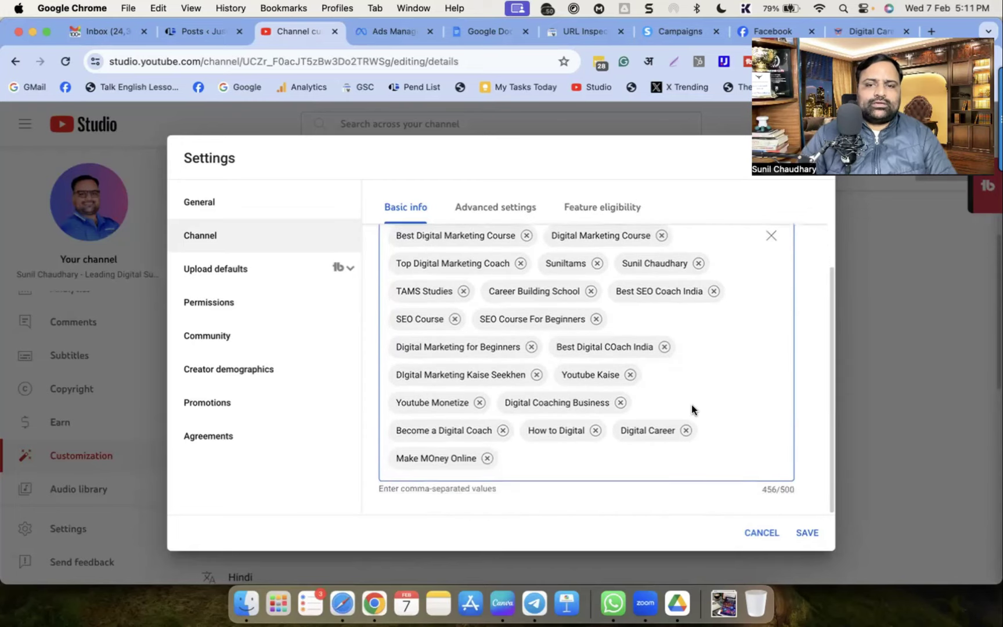
text(Jobs,)
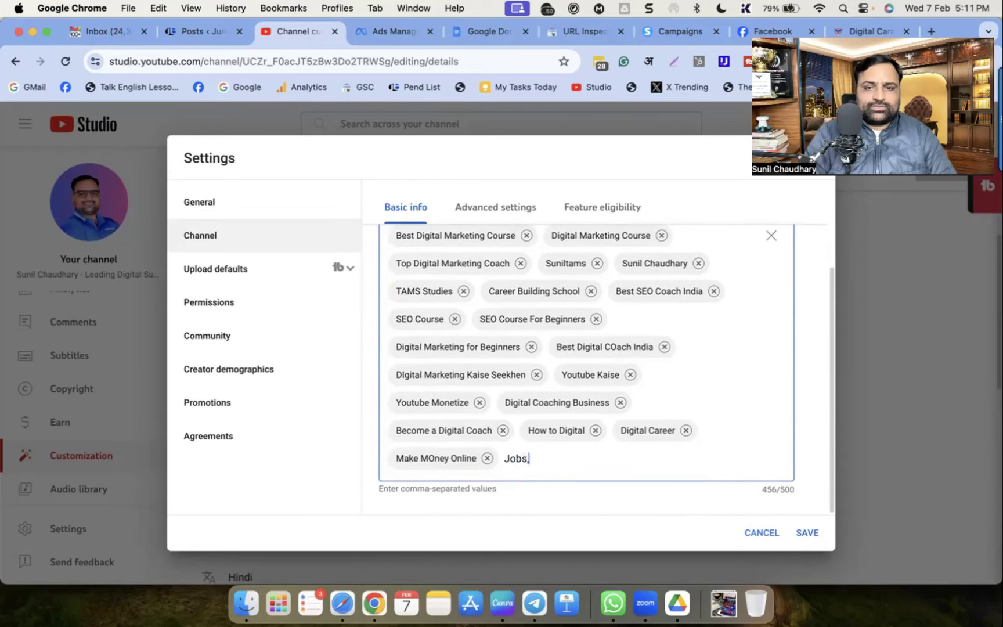
text(Career,Tec)
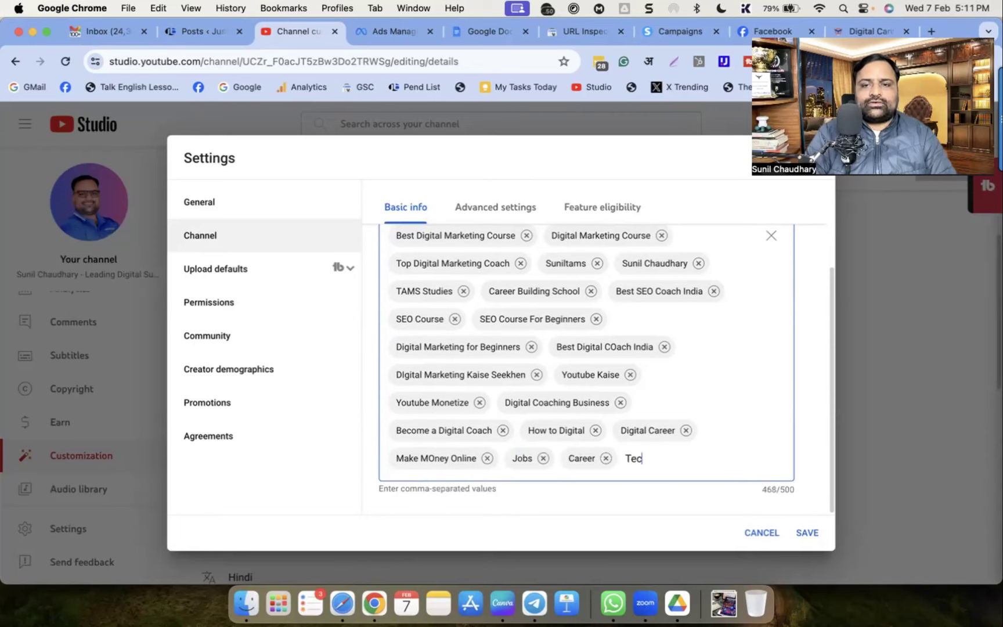
text(hn)
key(BackSpace)
text(,Automation,)
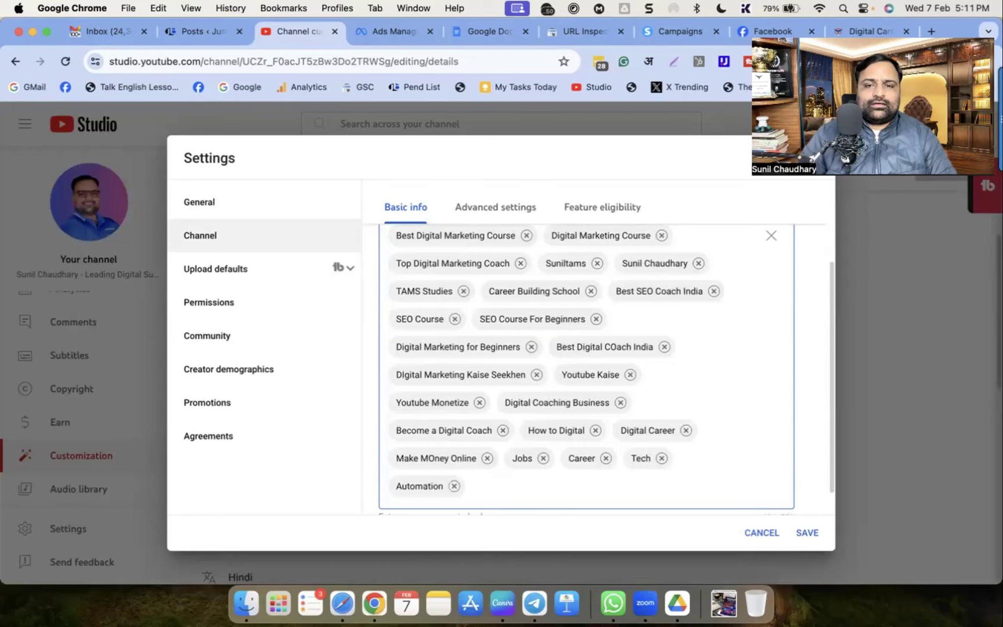
scroll(645, 425, down, 2)
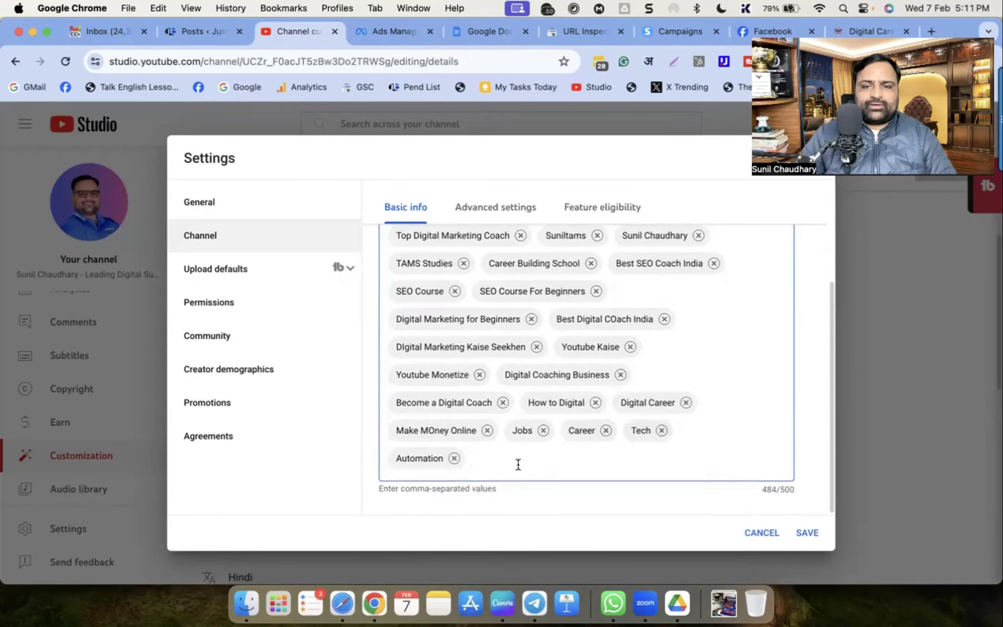
text(Guruji India,)
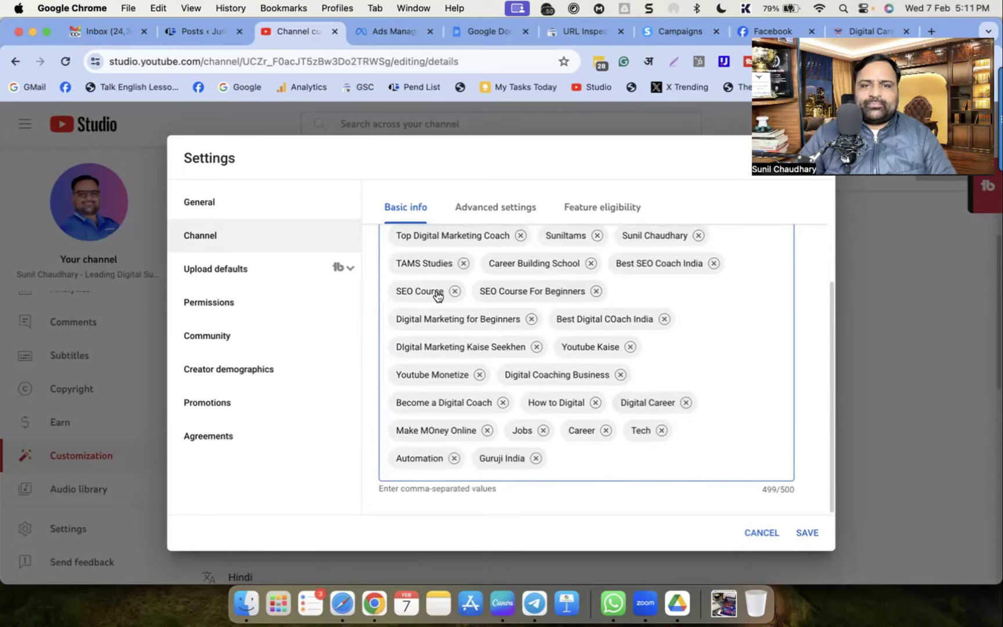
Save the channel keywords and return to the Channel settings
scroll(497, 363, up, 2)
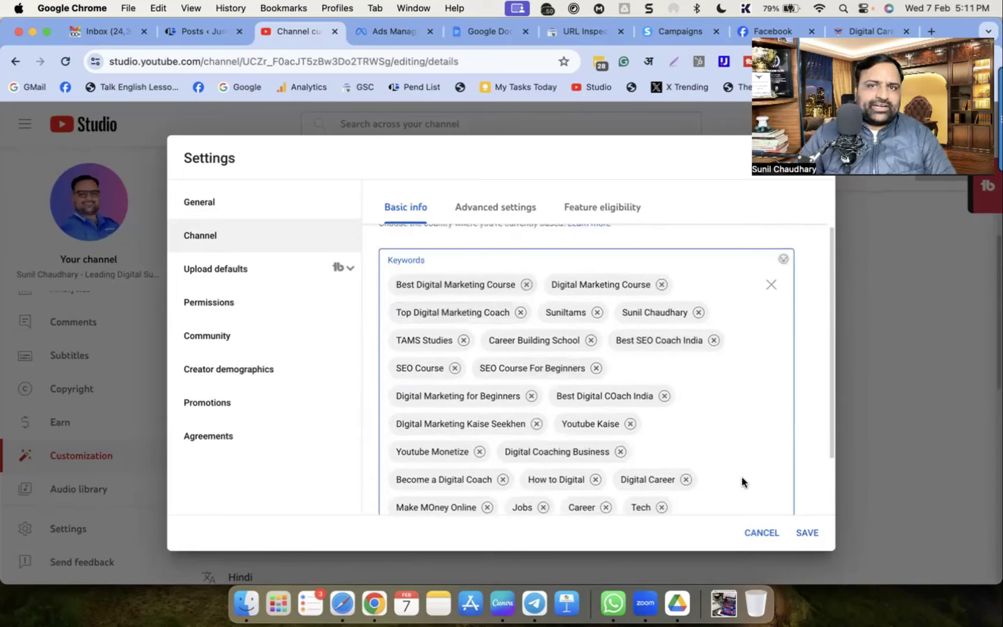
click(799, 534)
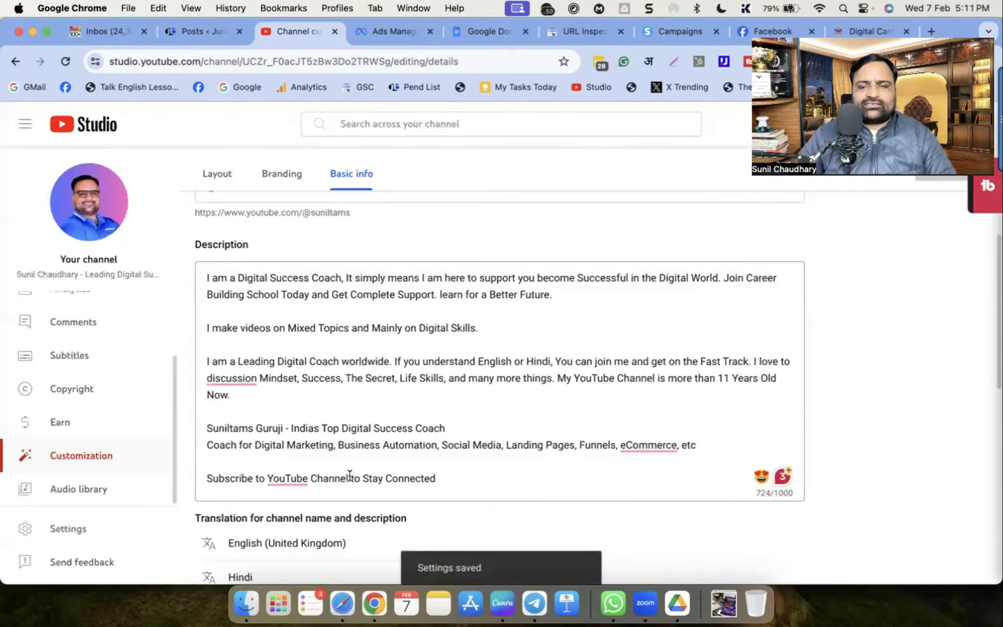
click(47, 530)
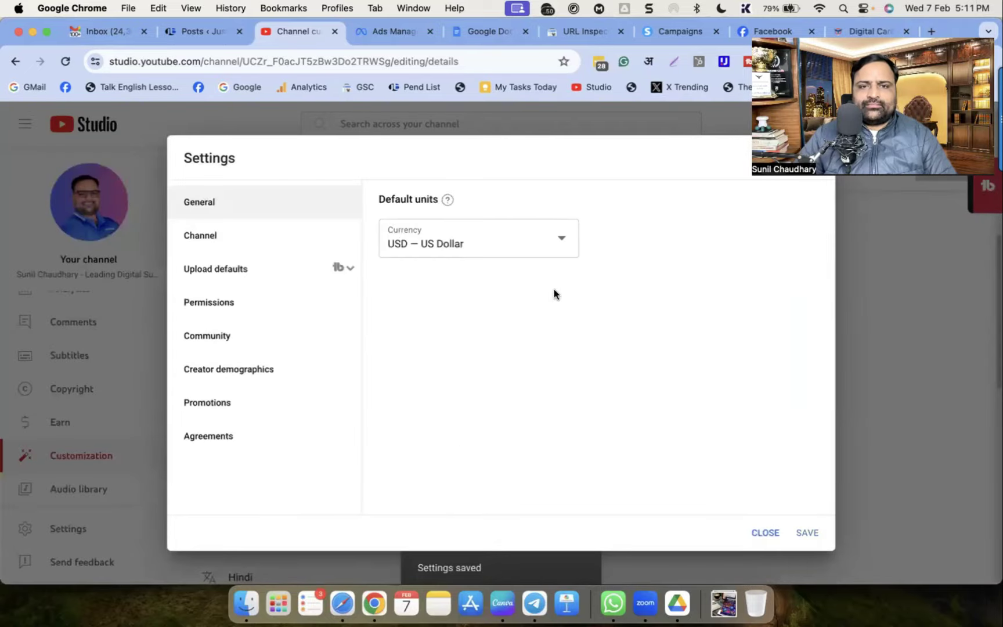
click(221, 247)
click(490, 210)
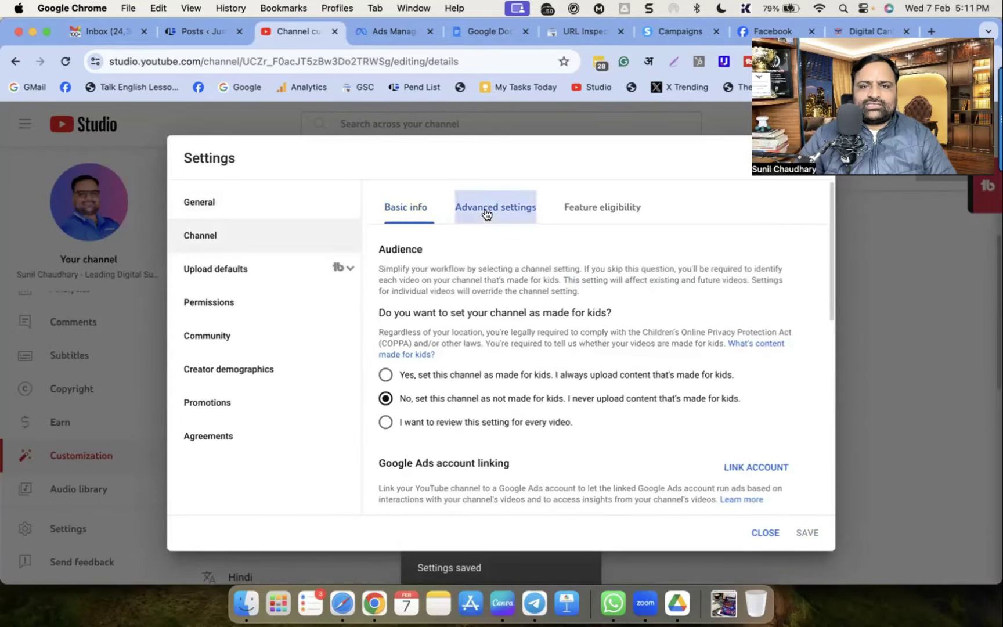
scroll(494, 393, down, 1)
scroll(494, 393, down, 2)
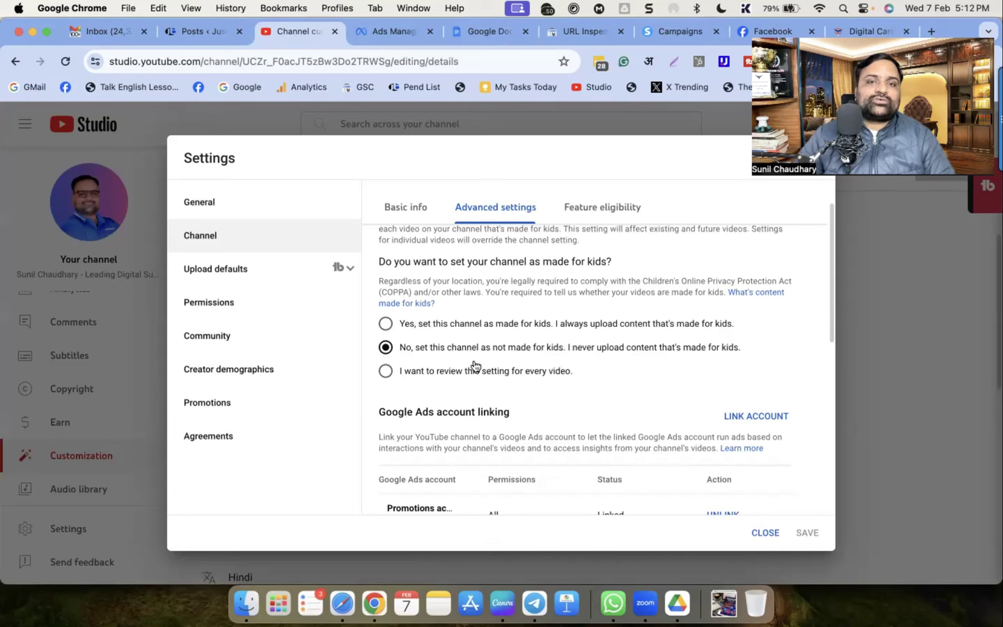
click(386, 324)
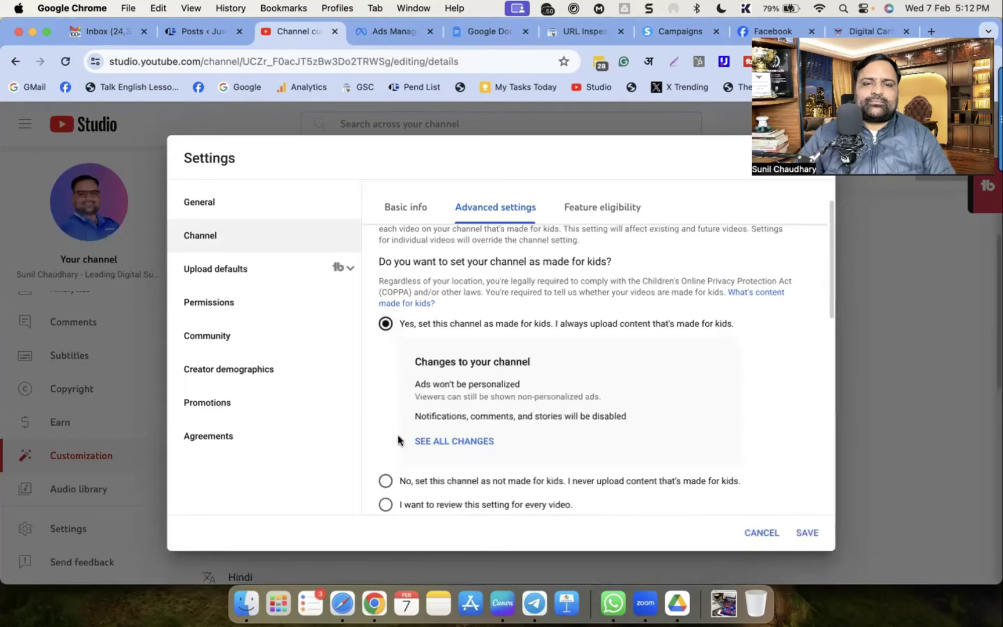
click(386, 481)
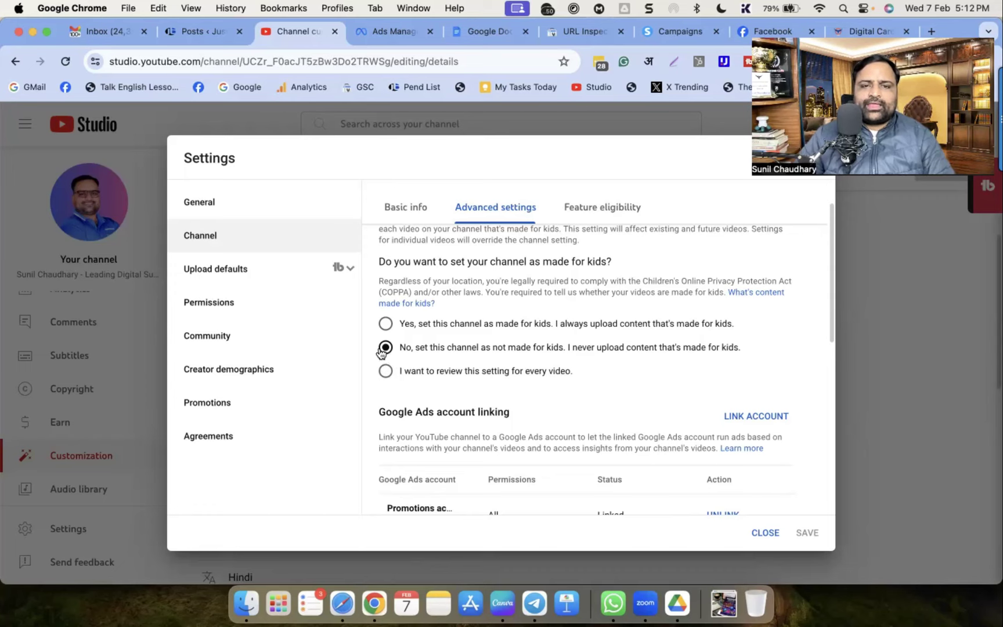
scroll(540, 350, down, 3)
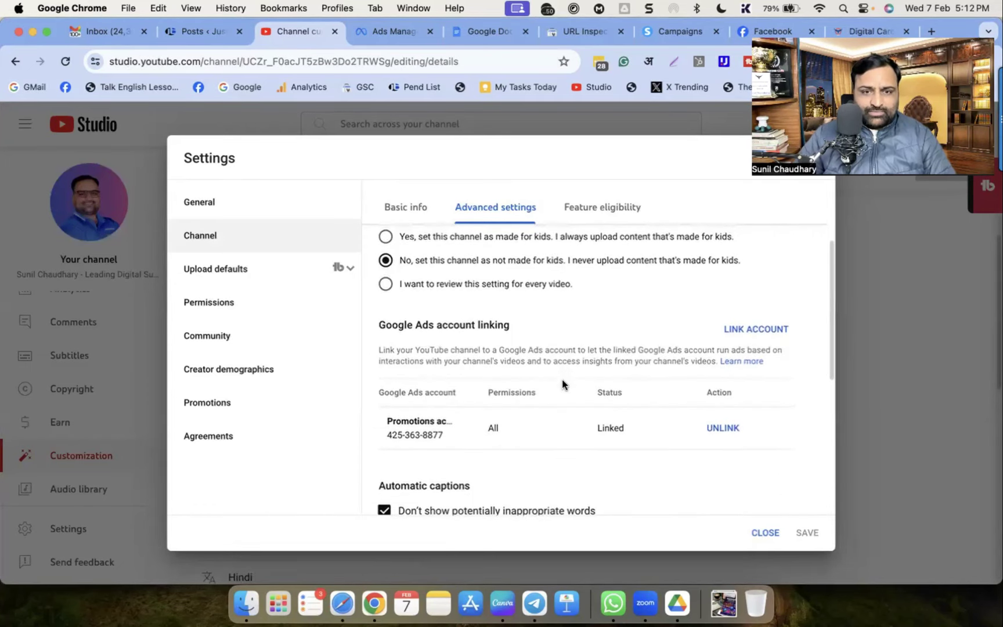
scroll(551, 365, down, 5)
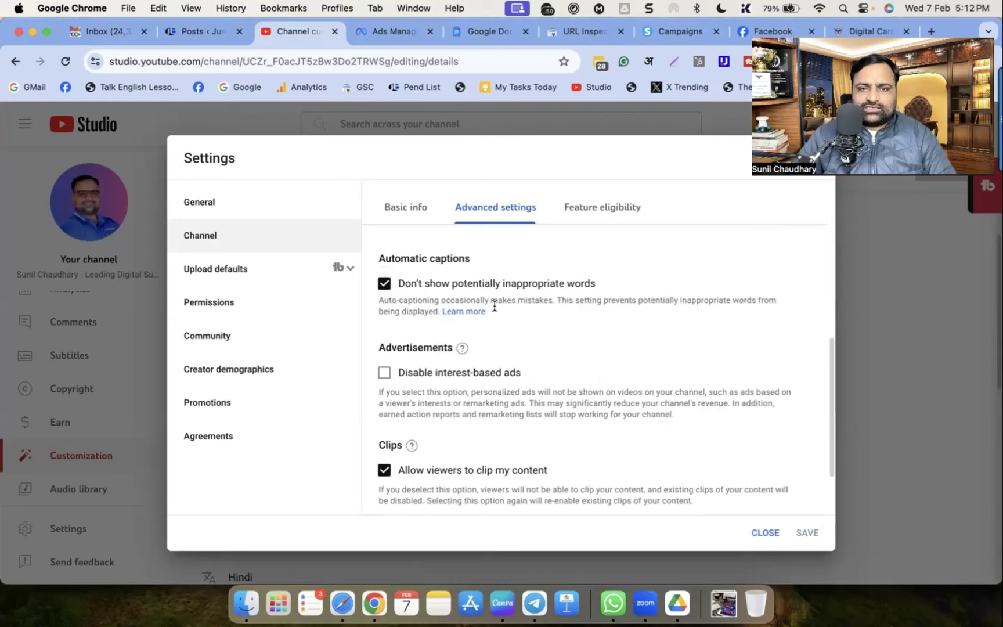
scroll(611, 377, down, 3)
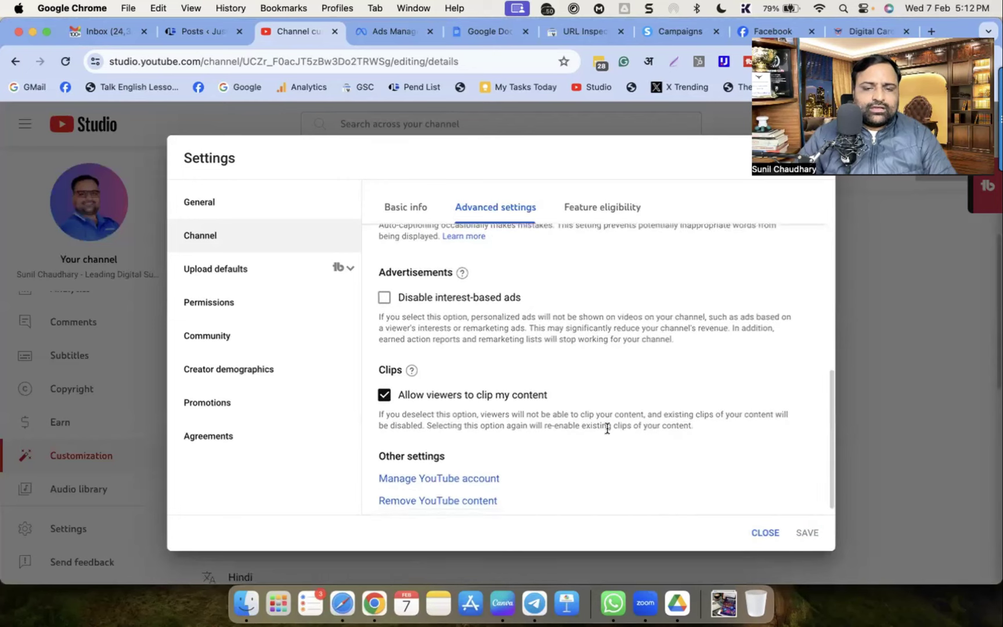
scroll(523, 413, down, 1)
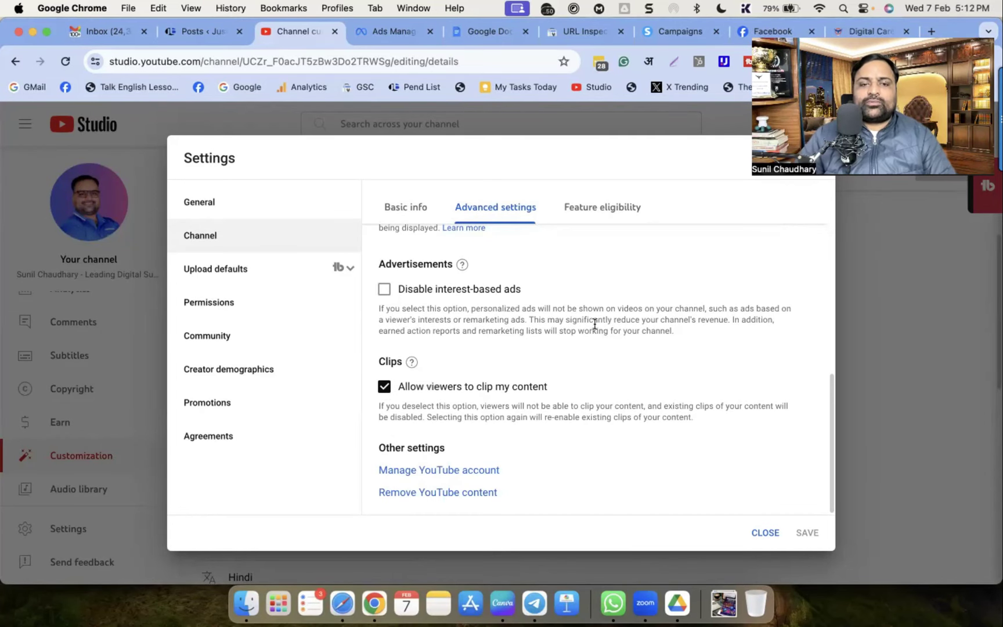
Open Feature eligibility and expand Standard, Intermediate and Advanced features to read their requirements
click(604, 205)
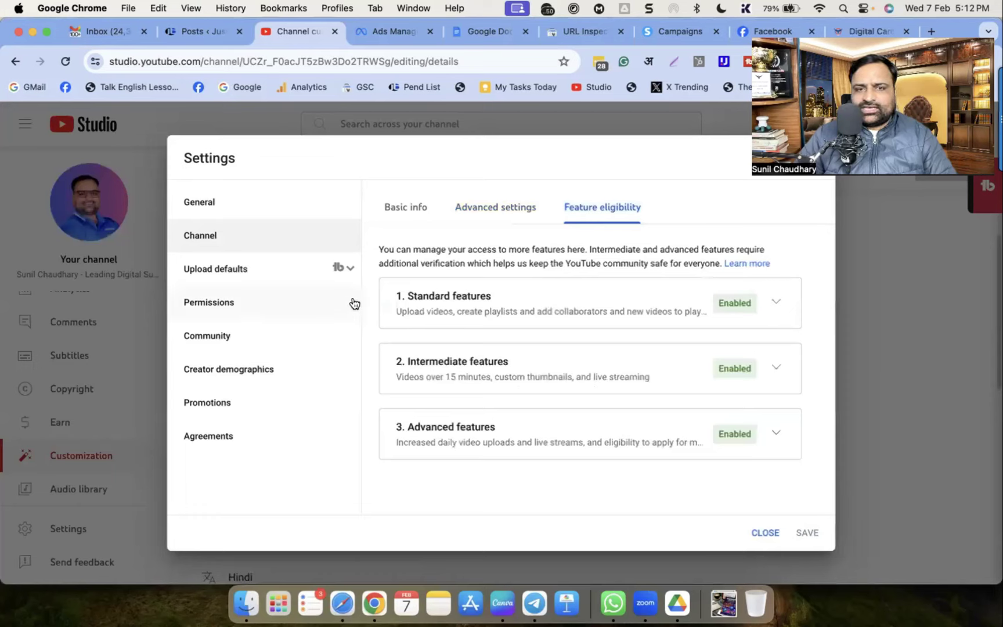
click(776, 305)
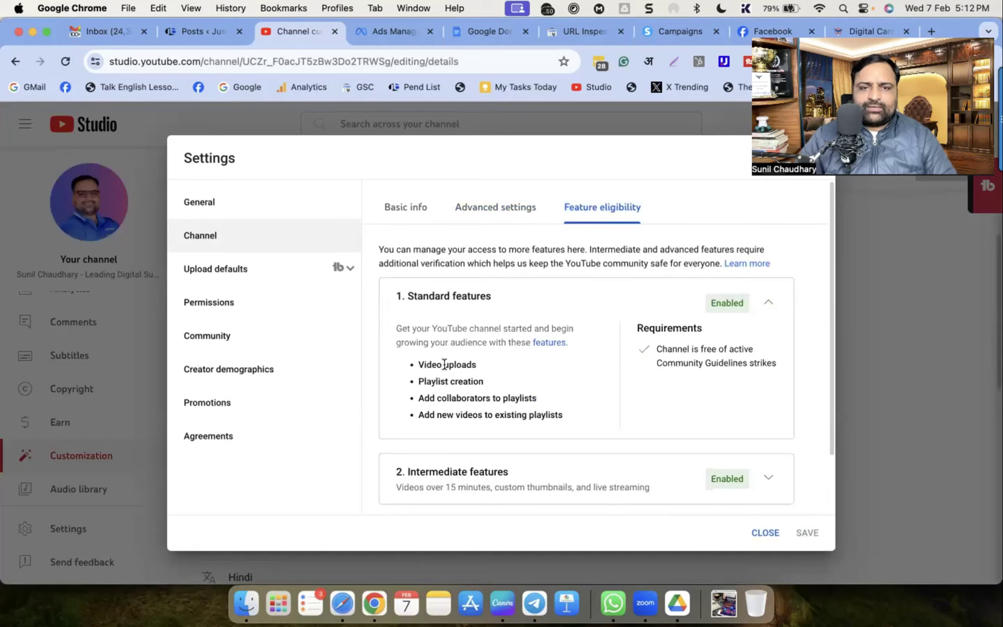
scroll(510, 392, down, 3)
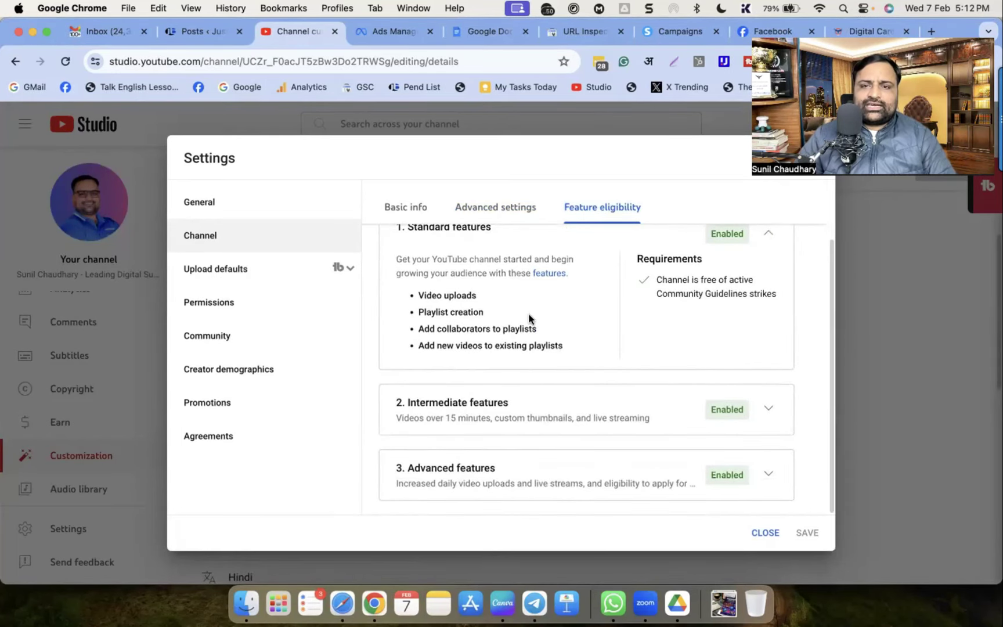
click(766, 409)
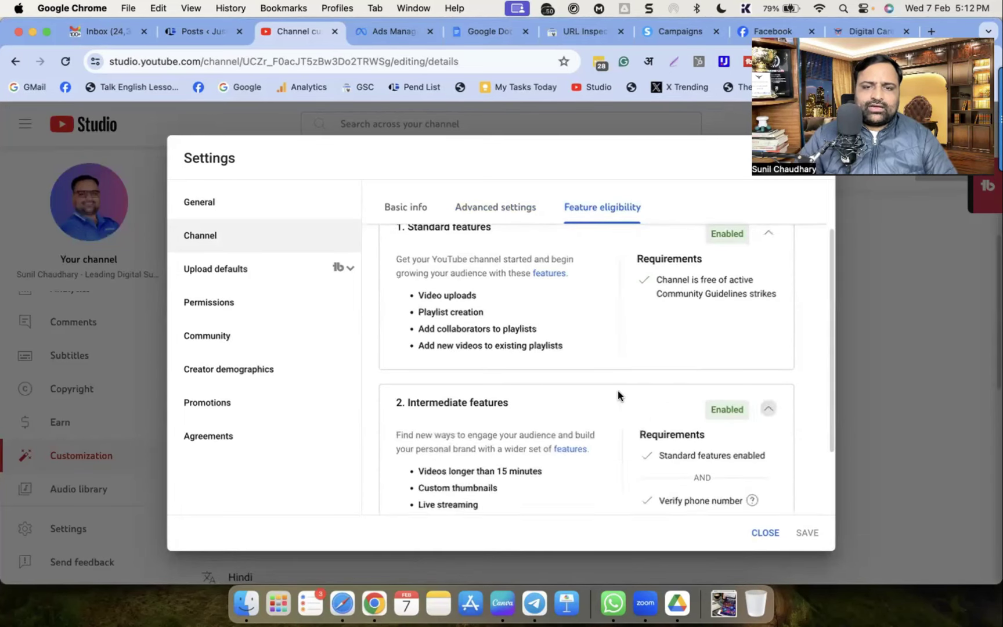
scroll(619, 399, down, 3)
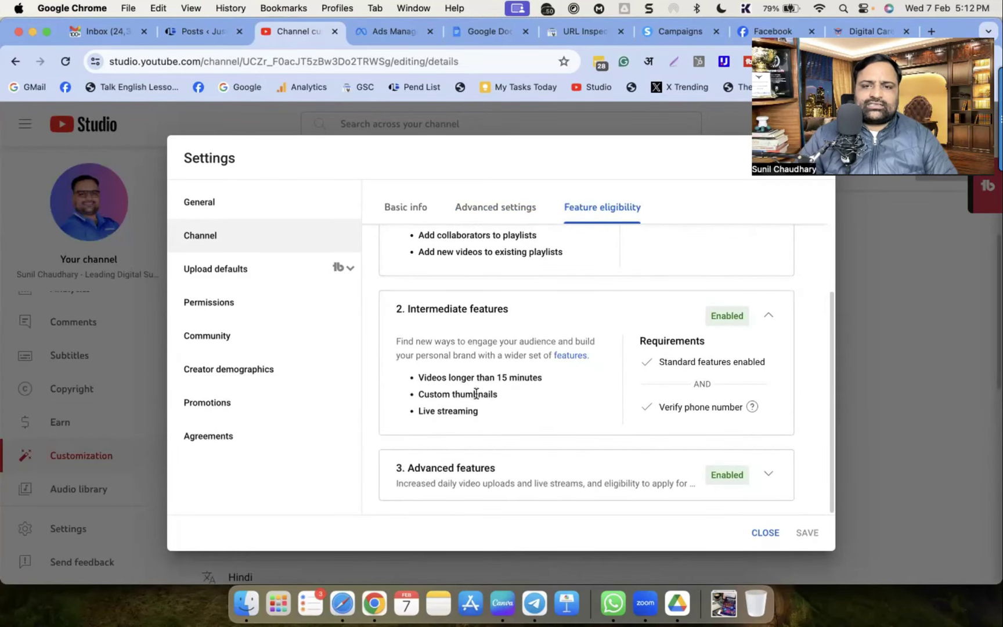
drag(477, 411, 413, 378)
drag(660, 408, 736, 420)
click(737, 423)
scroll(739, 427, up, 3)
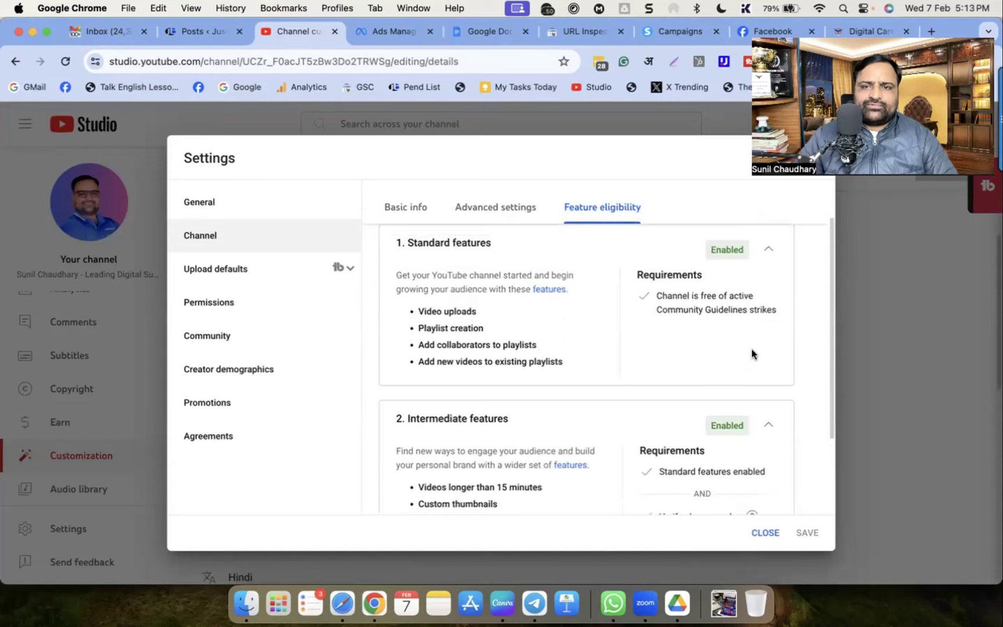
scroll(752, 358, down, 3)
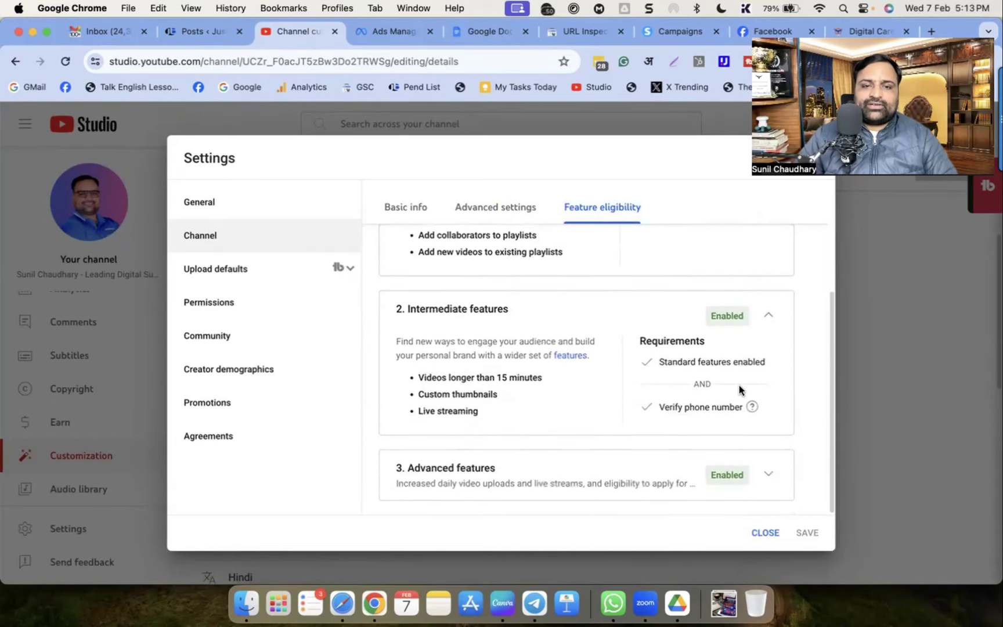
click(775, 475)
scroll(745, 425, down, 4)
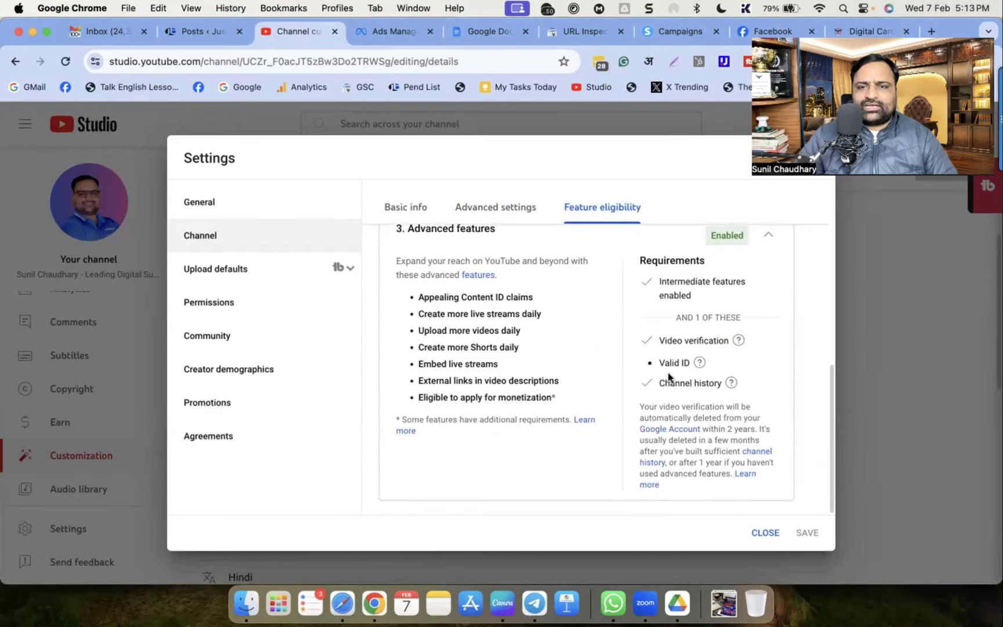
Collapse and re-expand all three tiers to recheck that each is Enabled with requirements met
mouse_move(699, 363)
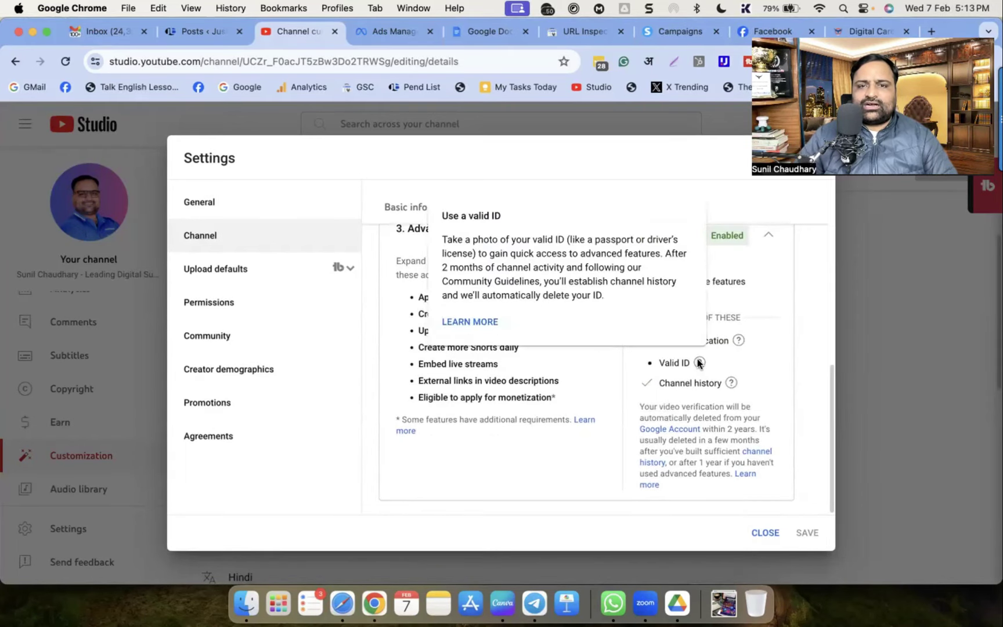
mouse_move(663, 382)
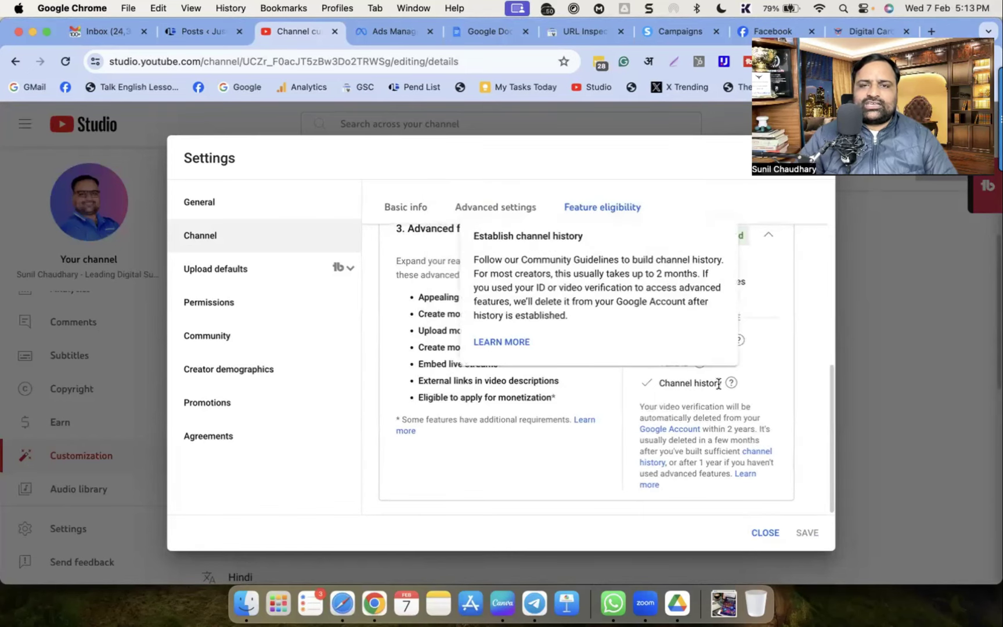
scroll(537, 405, up, 10)
scroll(502, 392, down, 7)
scroll(659, 371, up, 5)
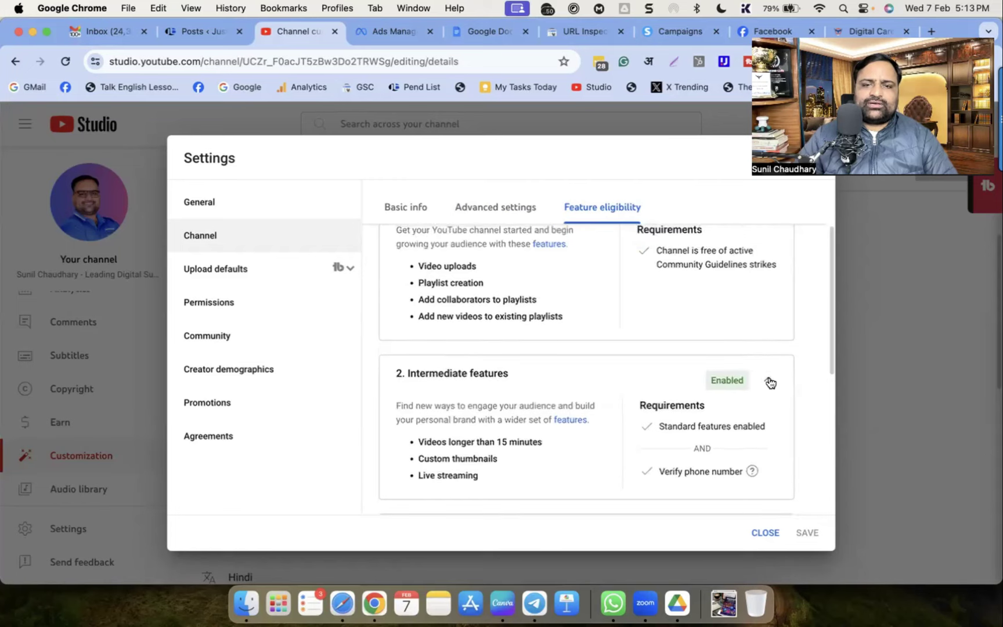
click(769, 382)
click(767, 418)
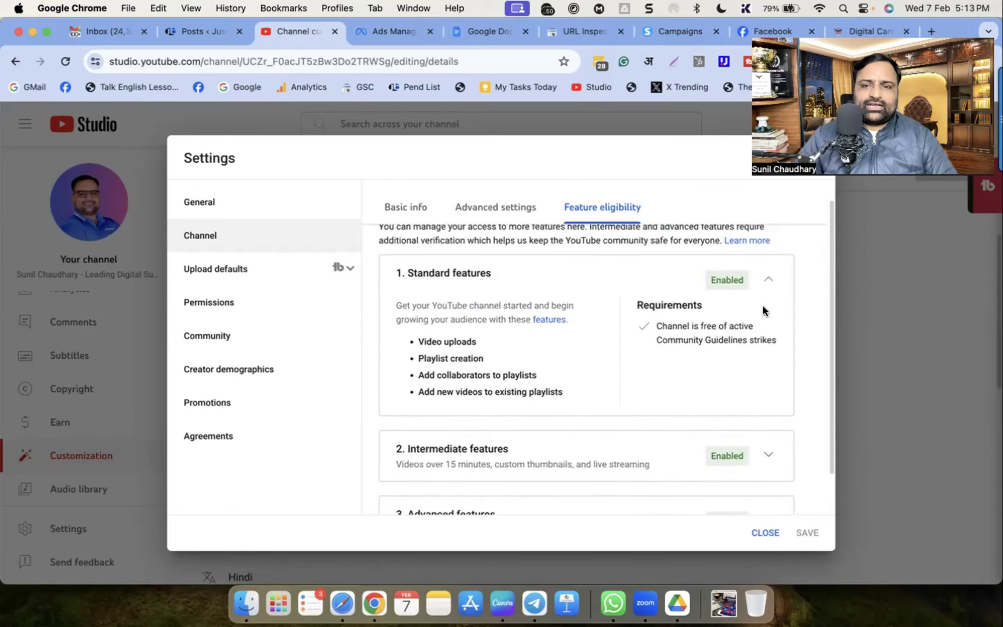
click(768, 279)
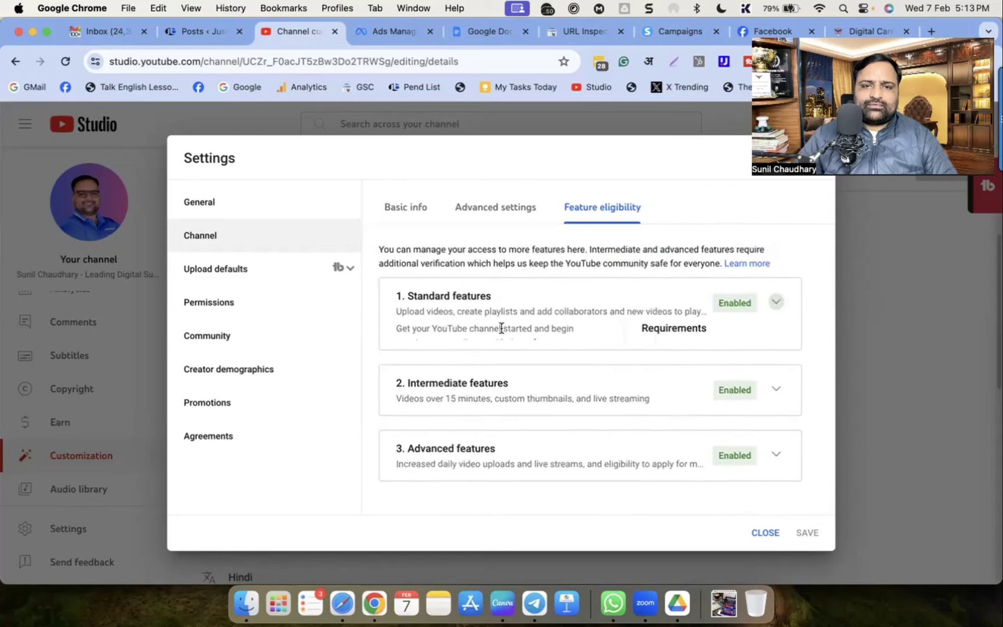
click(773, 303)
scroll(494, 363, down, 2)
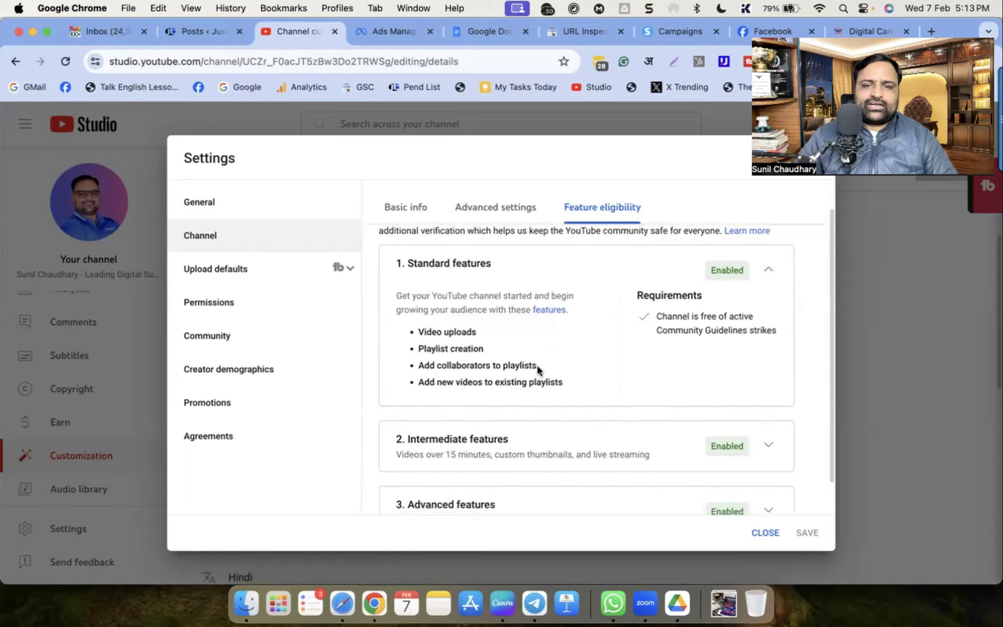
scroll(522, 372, down, 1)
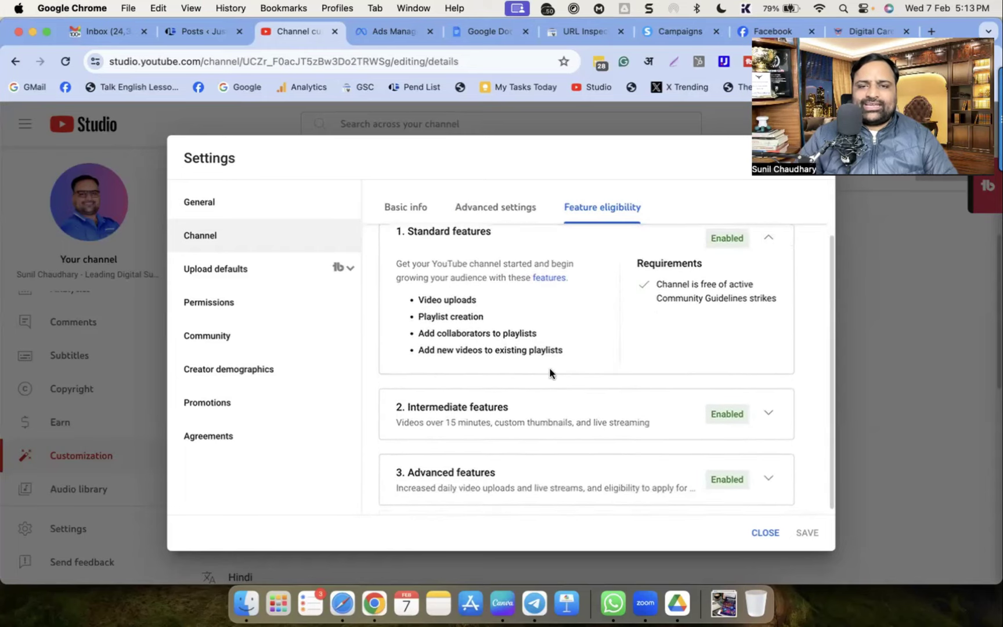
click(769, 407)
scroll(519, 441, down, 3)
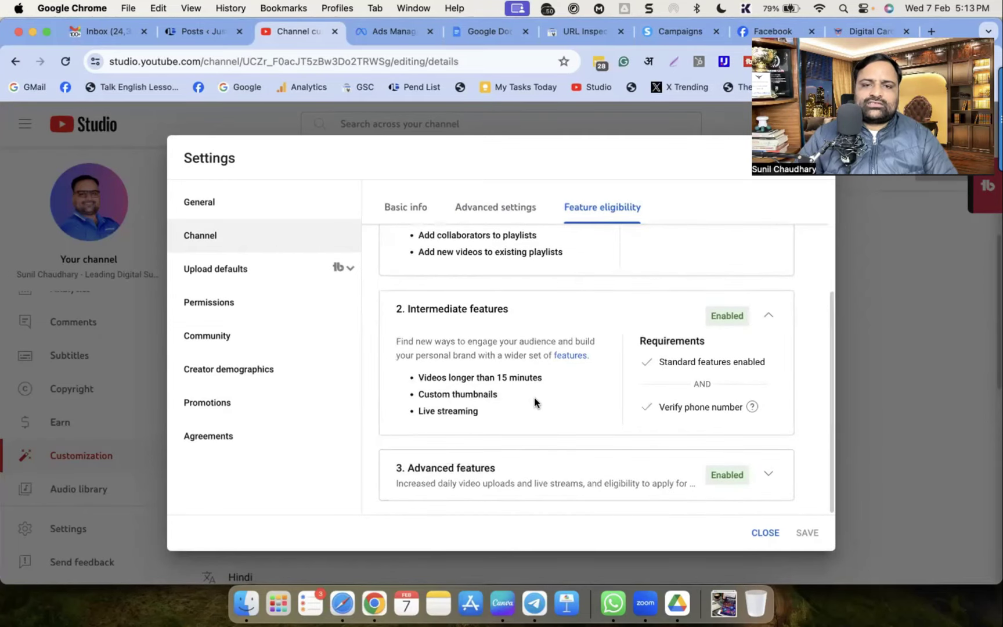
click(680, 441)
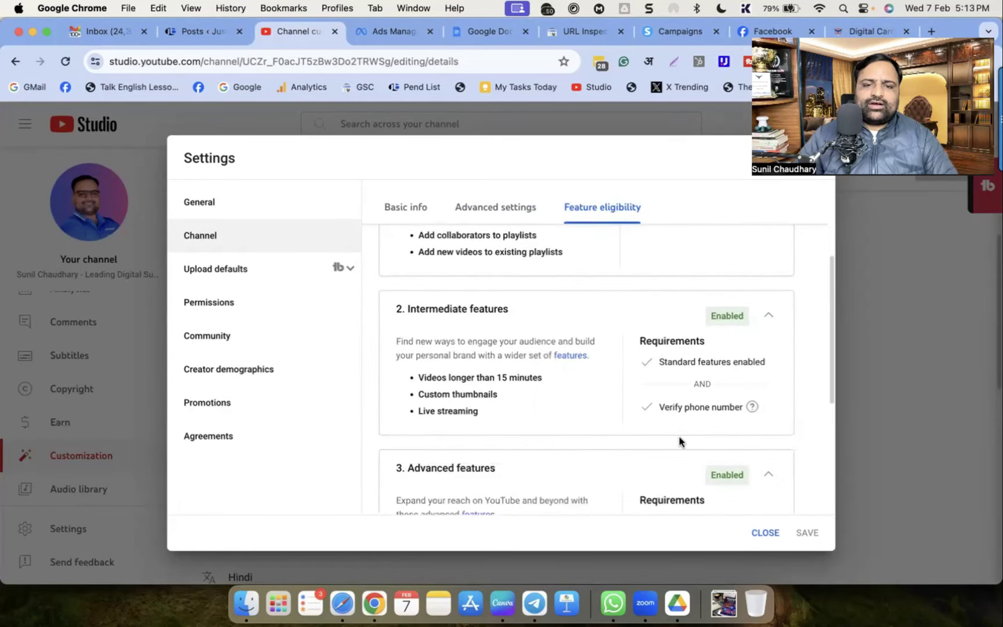
scroll(714, 458, down, 5)
mouse_move(685, 463)
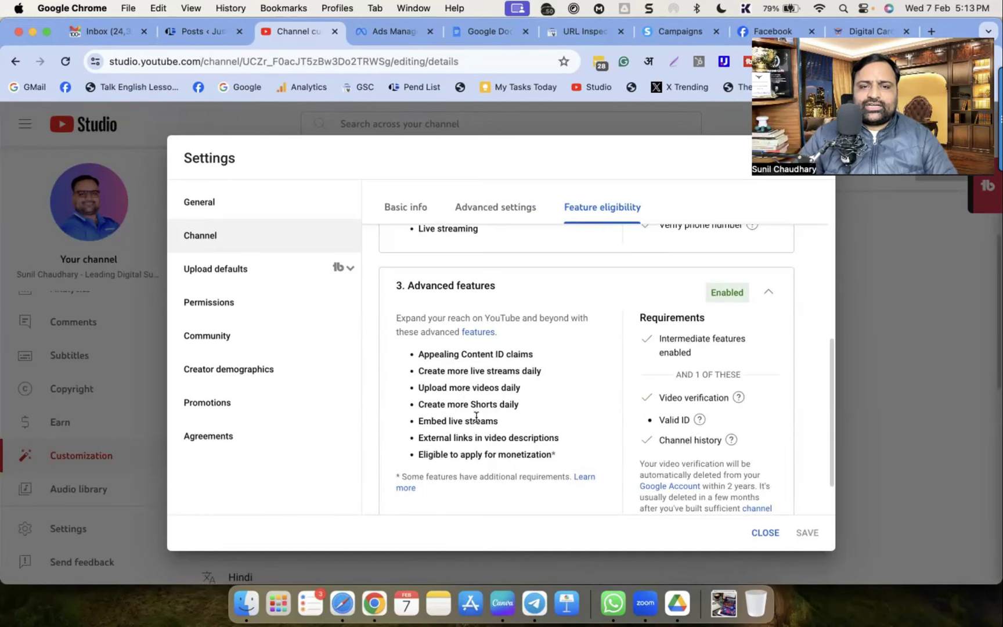
scroll(524, 433, down, 1)
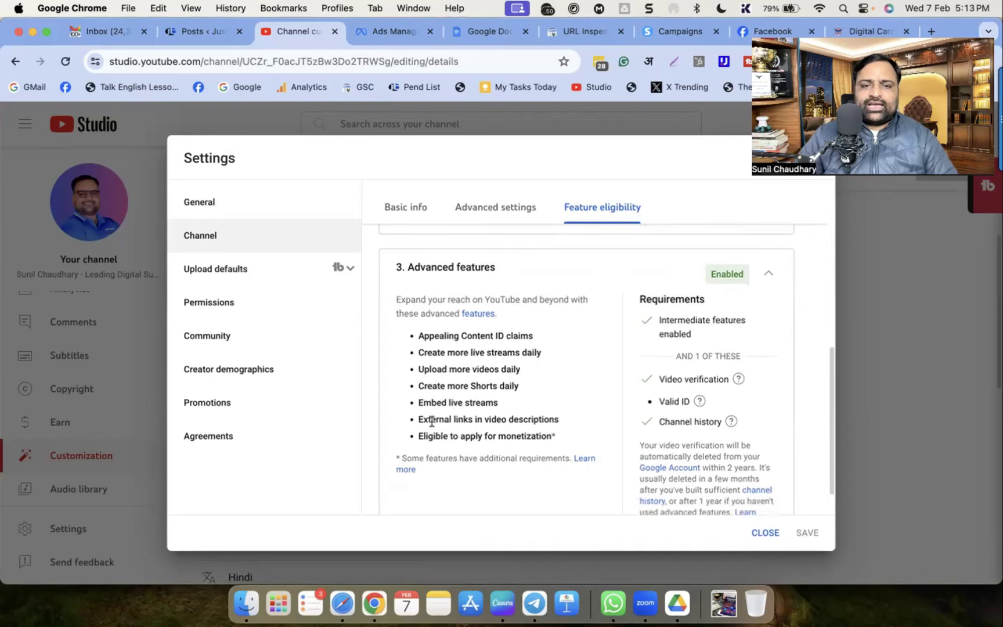
scroll(493, 423, down, 1)
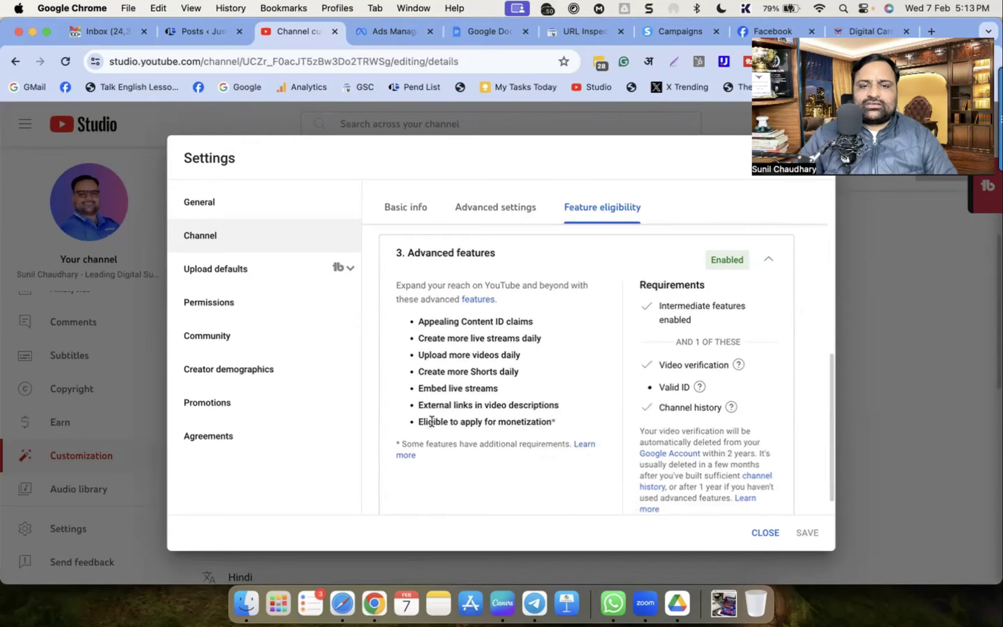
scroll(703, 474, down, 1)
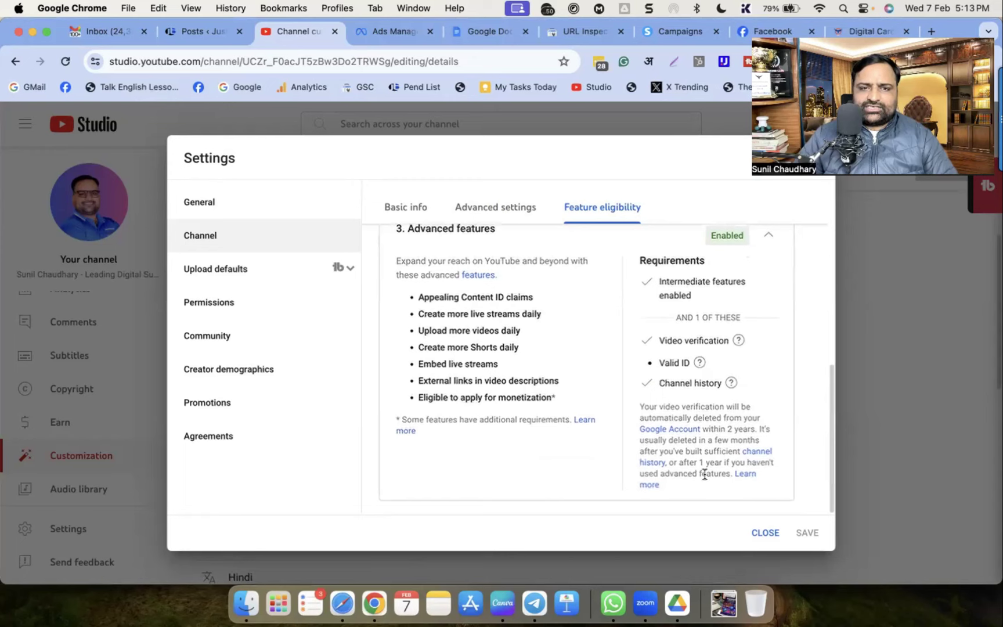
In Upload defaults, write the description intro introducing the coach as a Leading Digital Success Coach
click(207, 276)
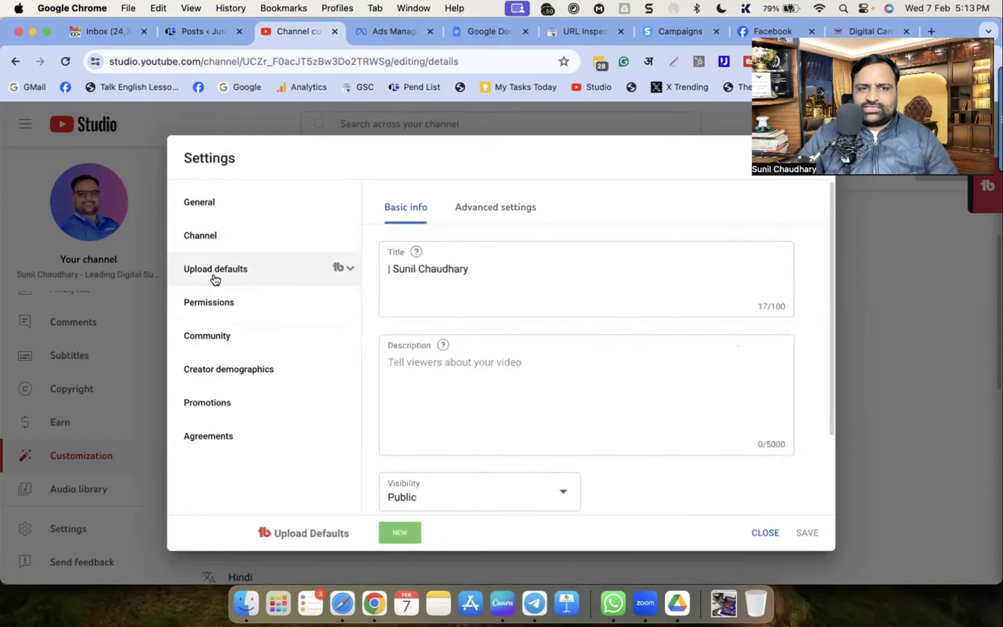
click(422, 372)
key(Return)
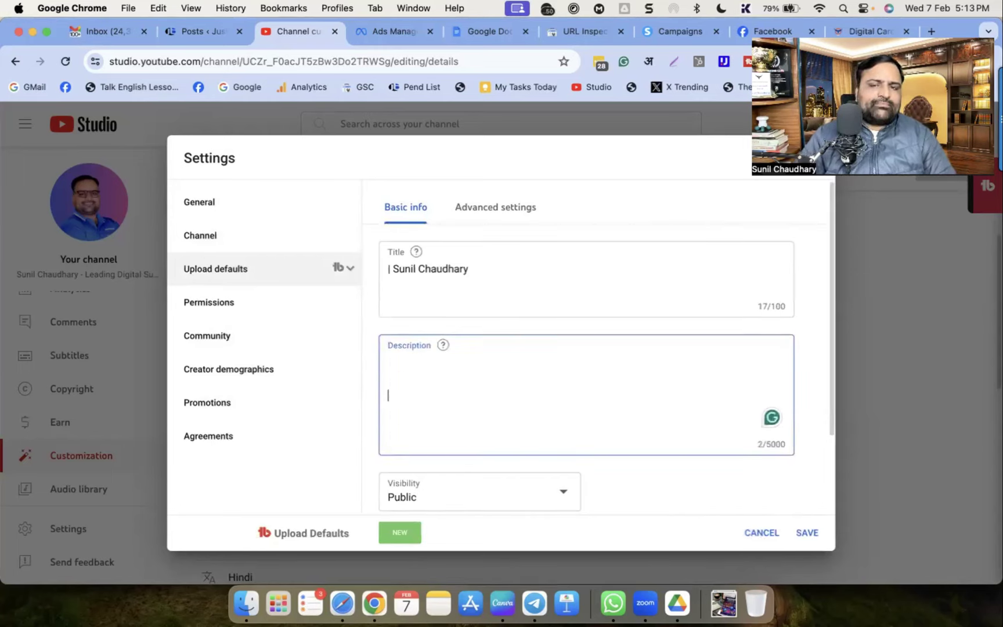
text(Sunil Chaudhary aka )
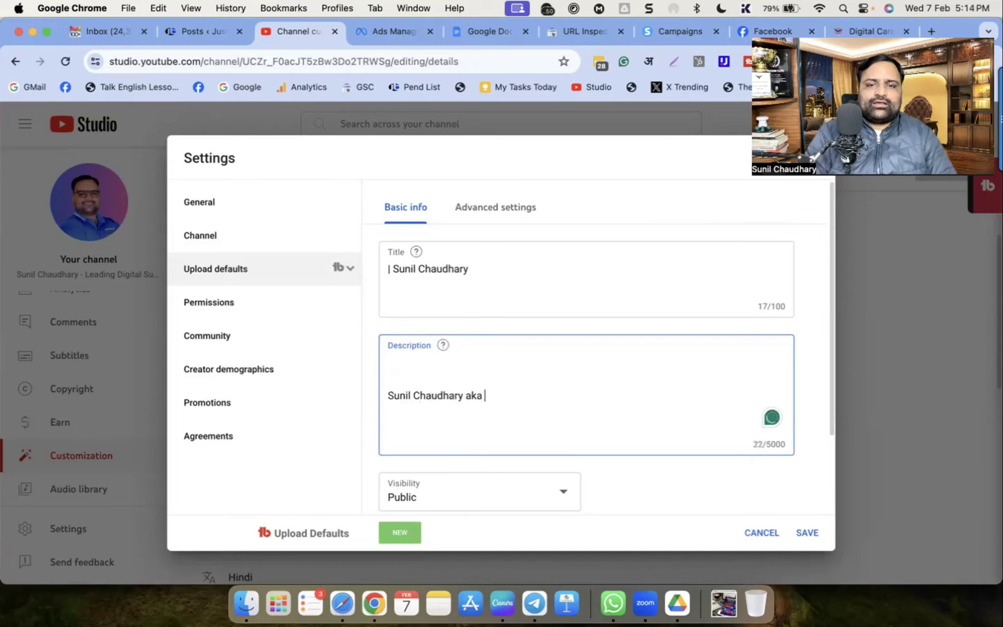
text(Suniltams)
click(486, 400)
text(#Suniltams)
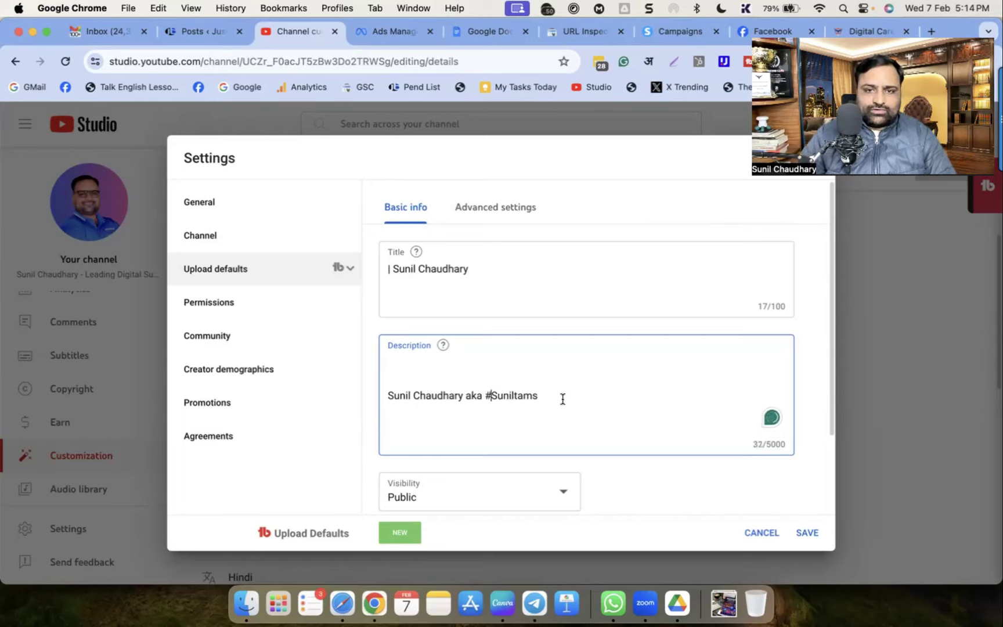
text( Guruji is)
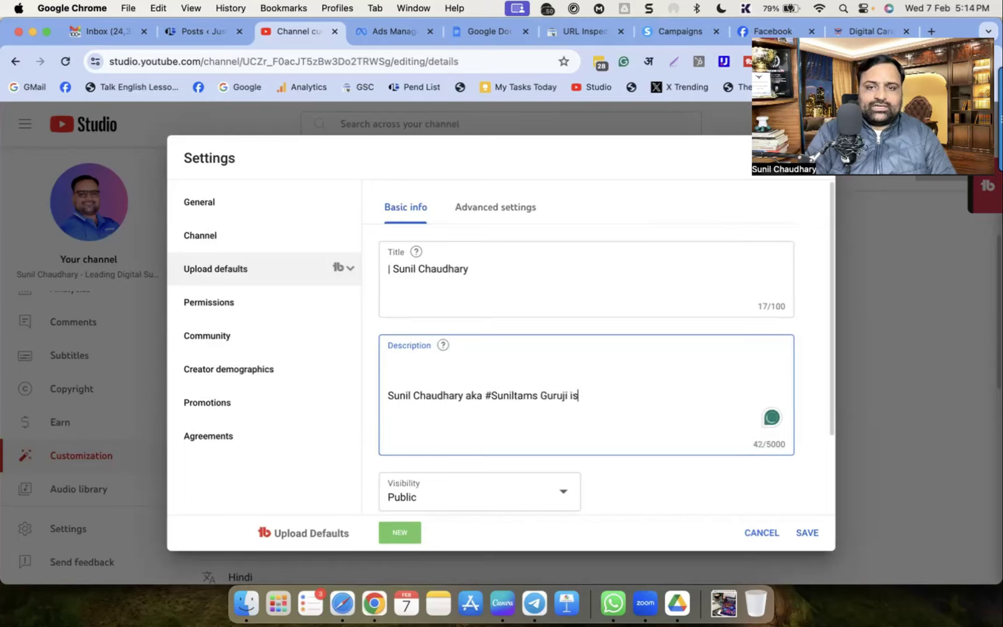
text( a Leading D)
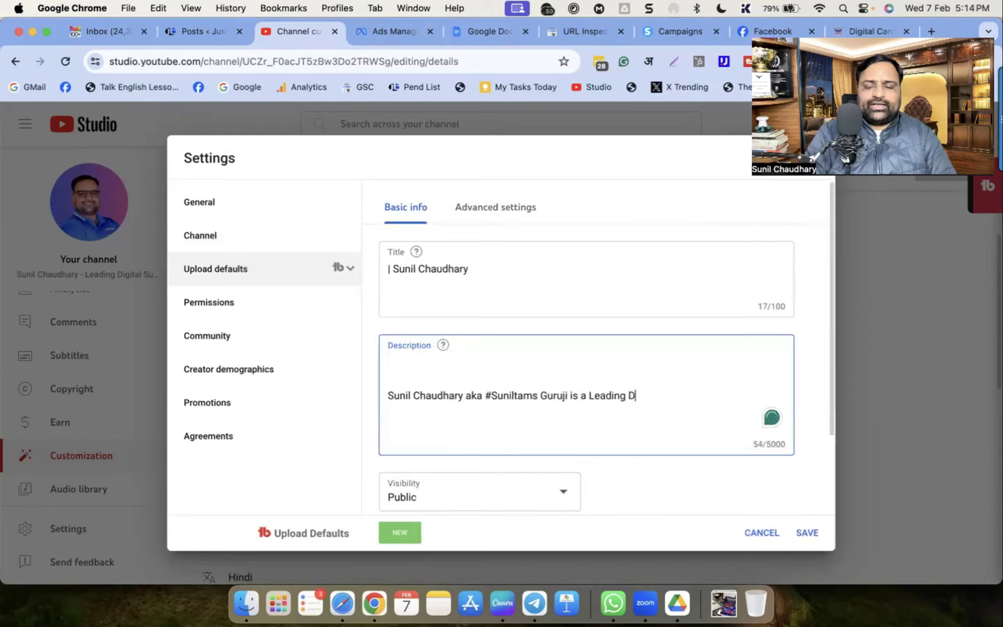
text(igital Success Coach. )
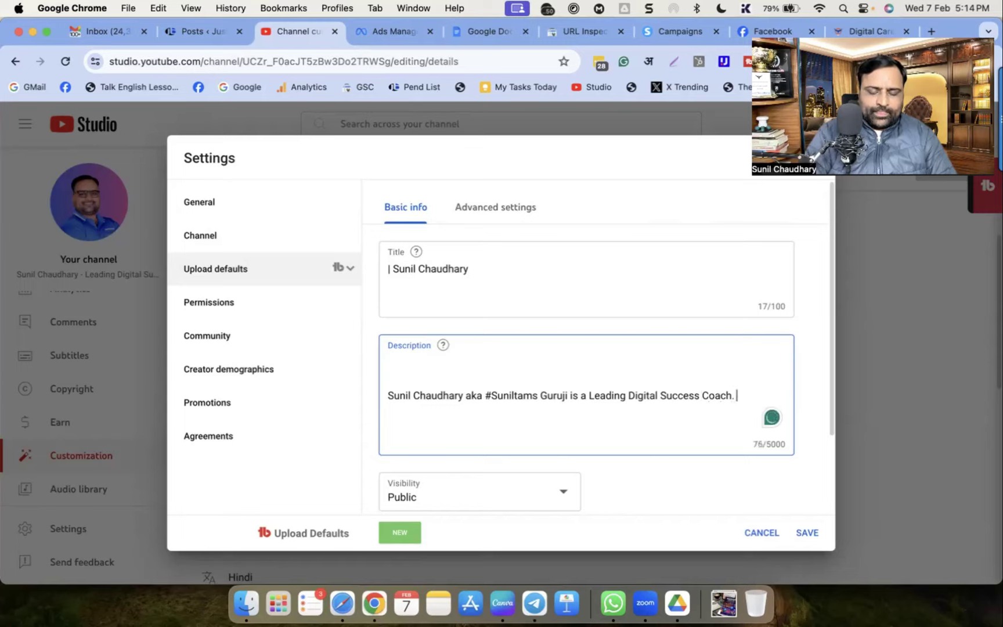
text(Learn Powerful Digital Sk)
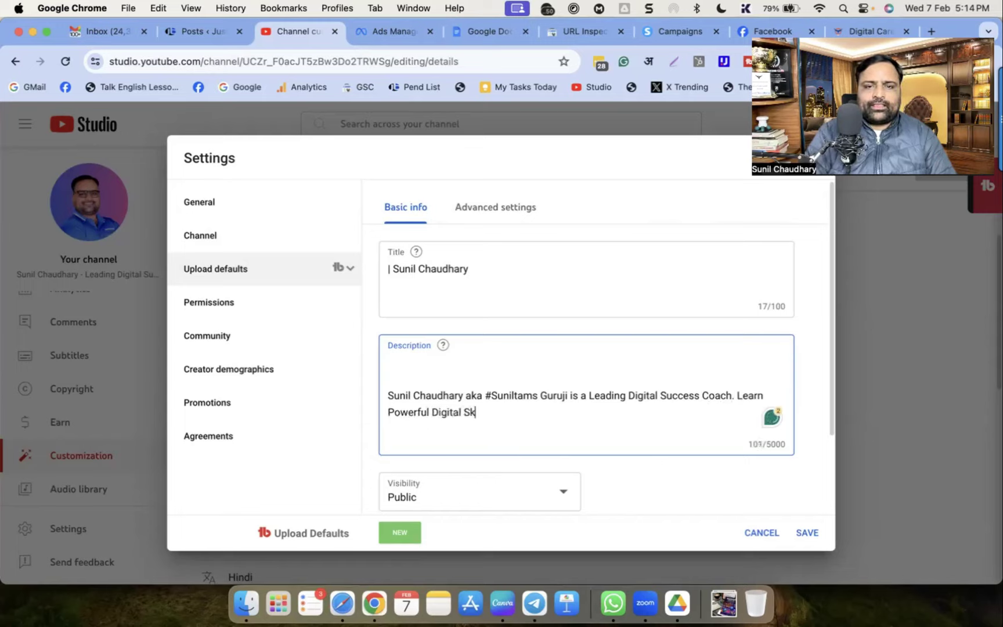
text(ills and Get )
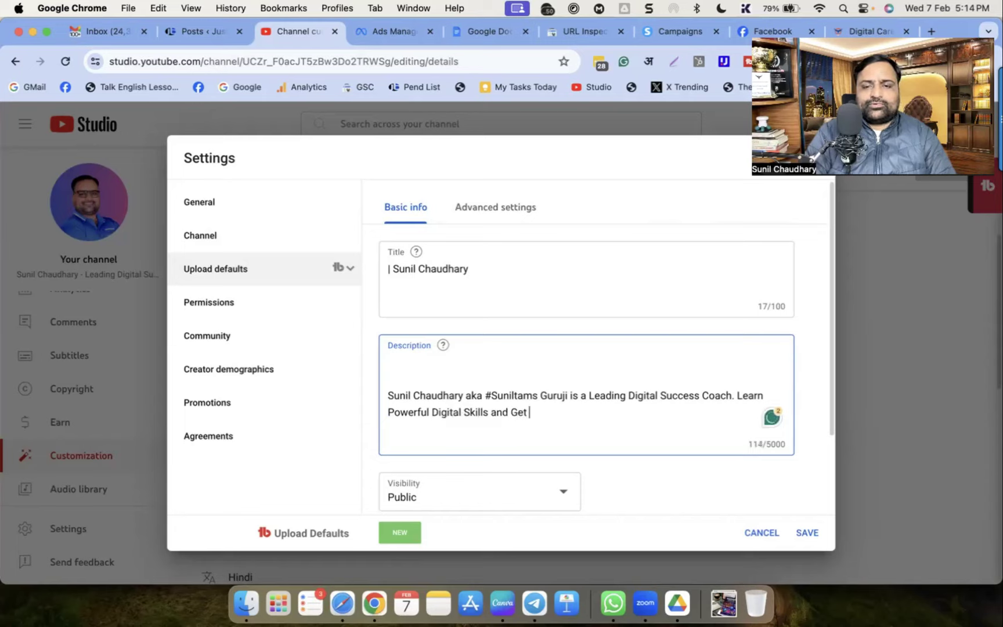
text(Full Support.)
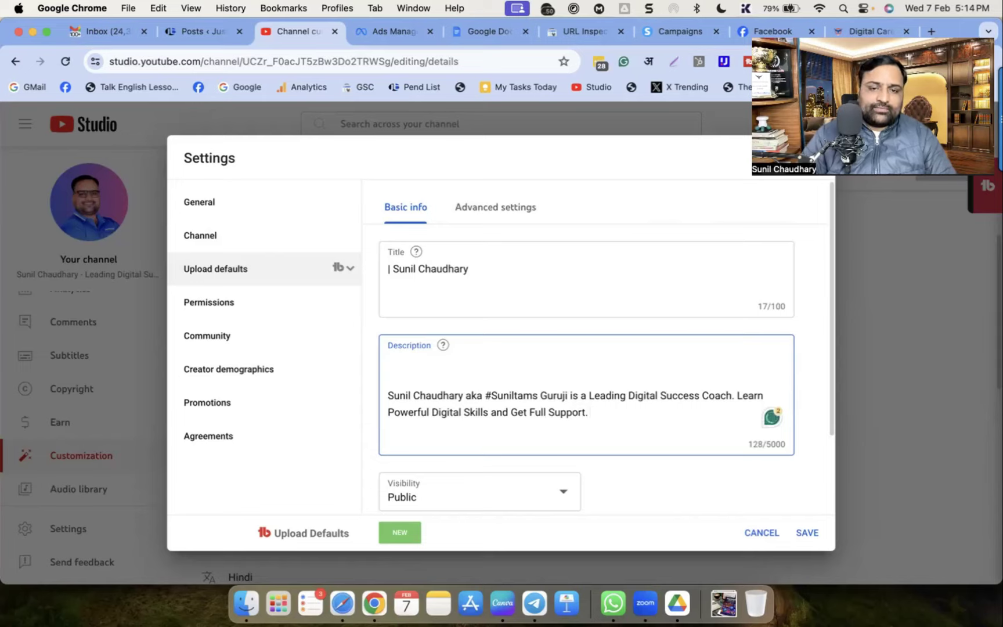
Start a new paragraph in the description reading 'FREE Masterclass - '
key(Return)
key(Return)
text(FRE)
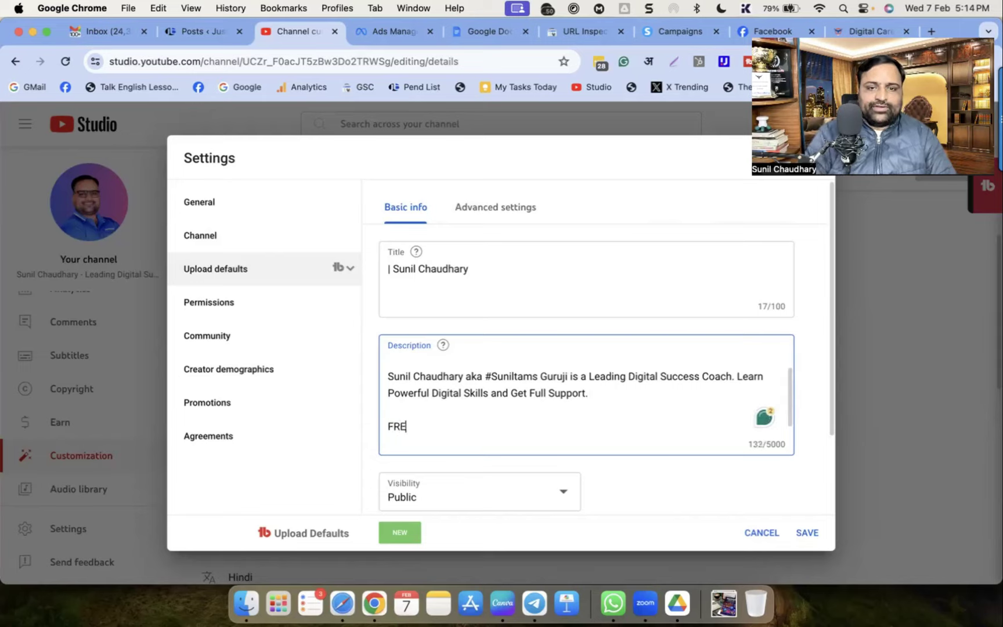
text(E Masterclass -)
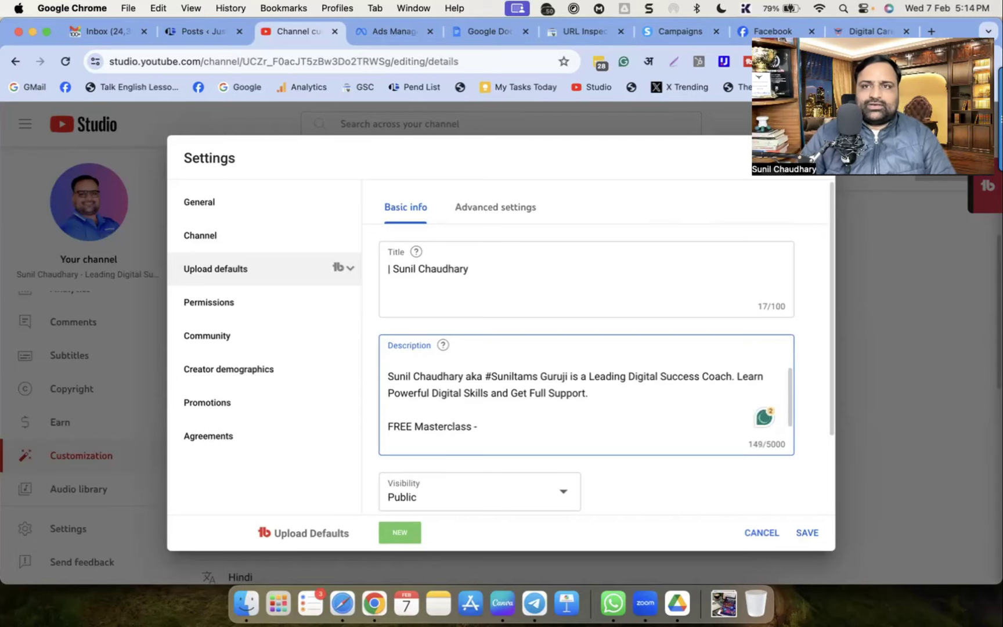
click(873, 26)
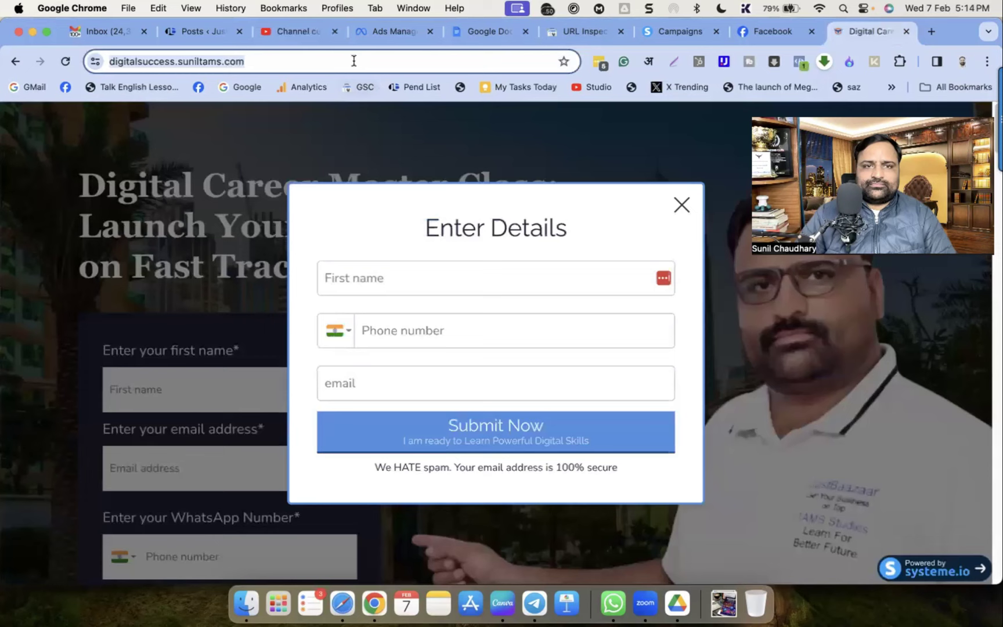
Paste the masterclass website address after 'FREE Masterclass - ' and begin a new line
click(906, 32)
click(329, 31)
text(https://digitalsuccess.suniltams.com/)
key(Return)
key(Return)
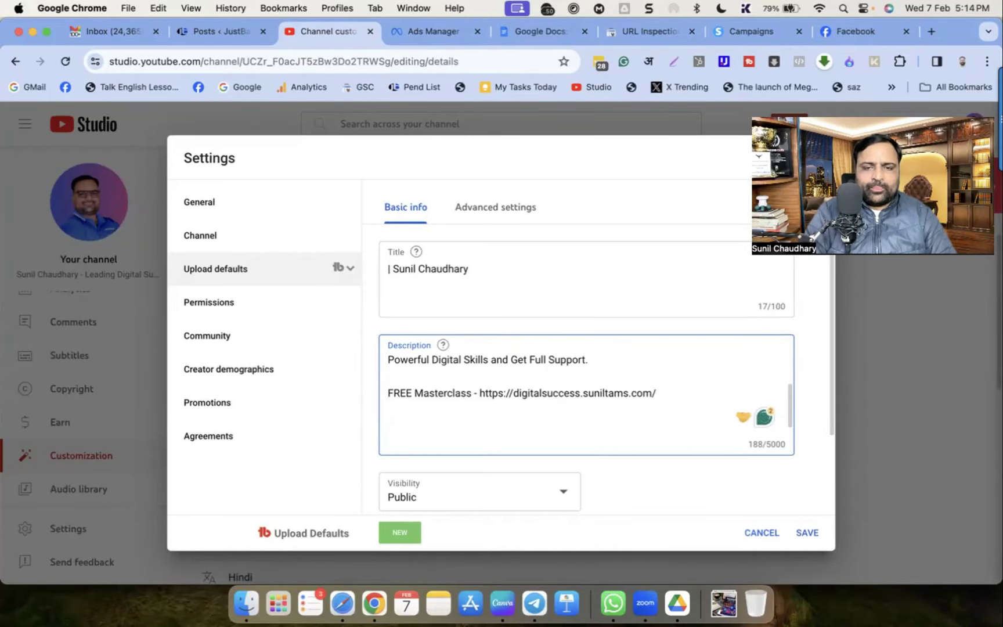
Add the 'Become a Digital Coach - Get FREE Session' booking line with its link, then 'Mic Link -'
text(Become a)
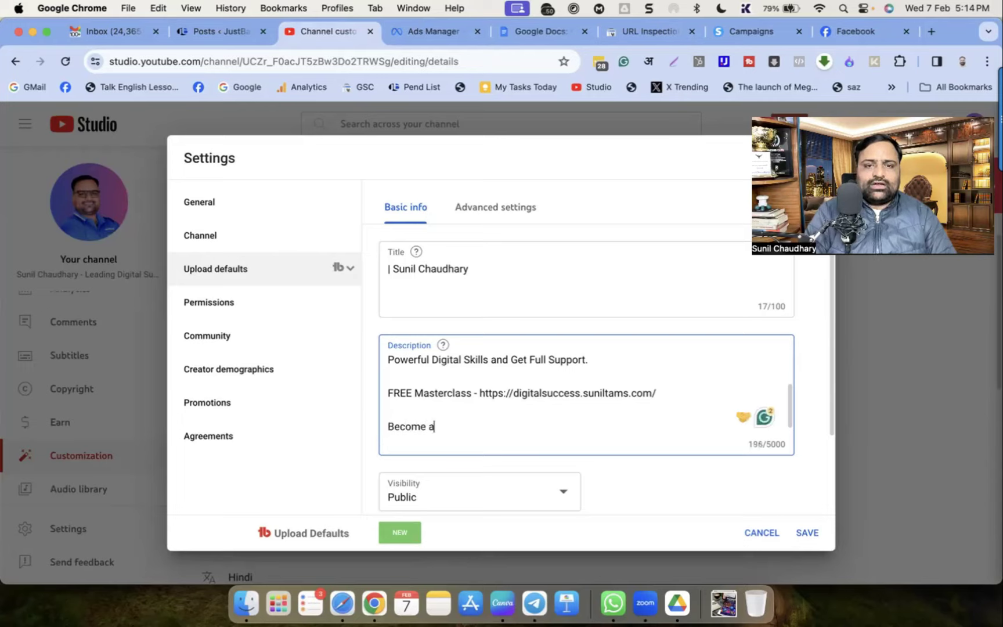
text( Digital Coach)
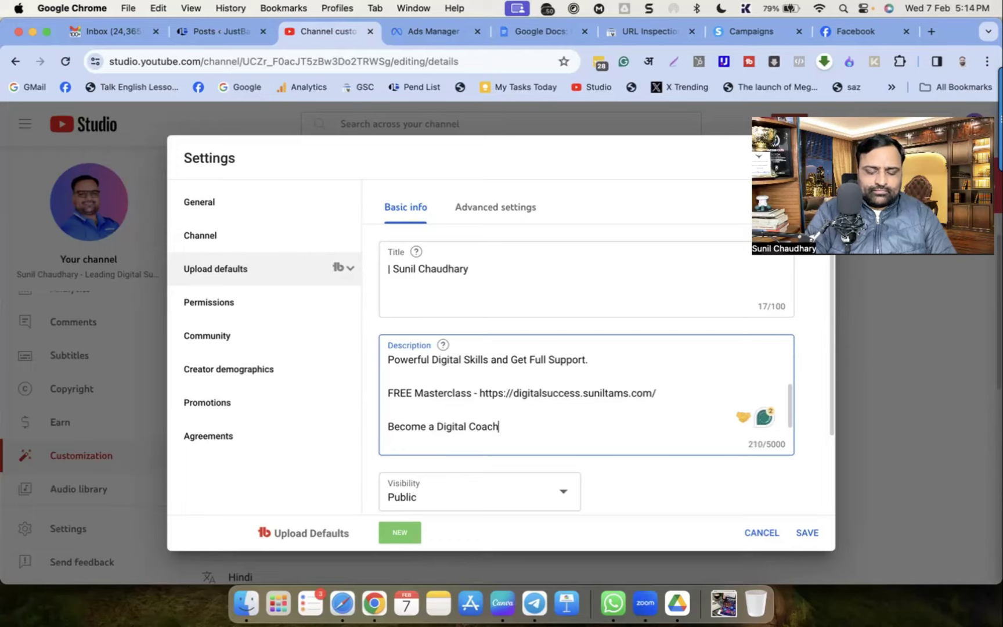
text( - Get FREE SE)
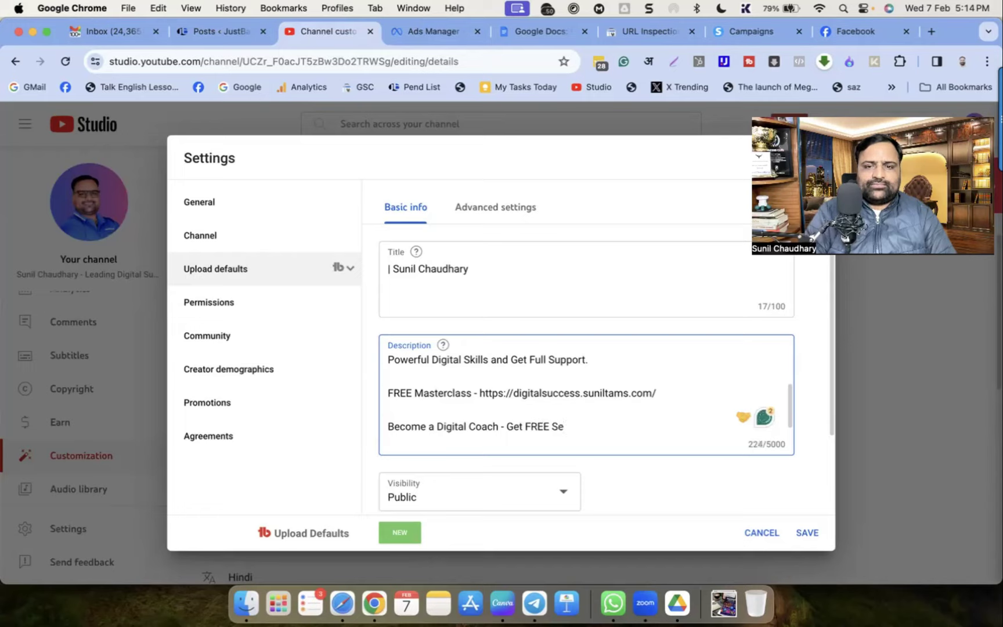
text(ssion, Book Apo)
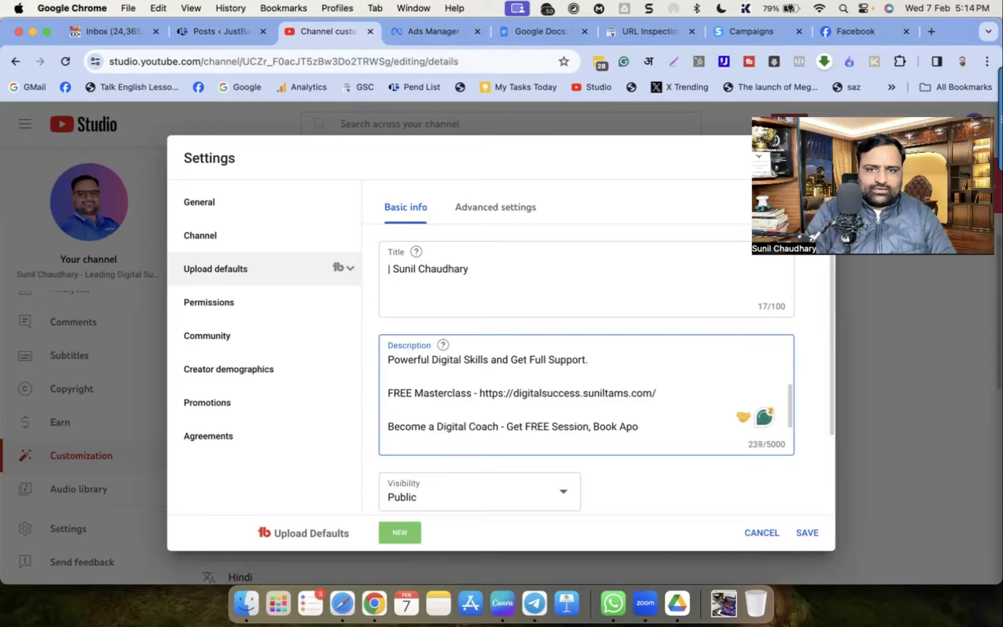
key(BackSpace)
text(pointment)
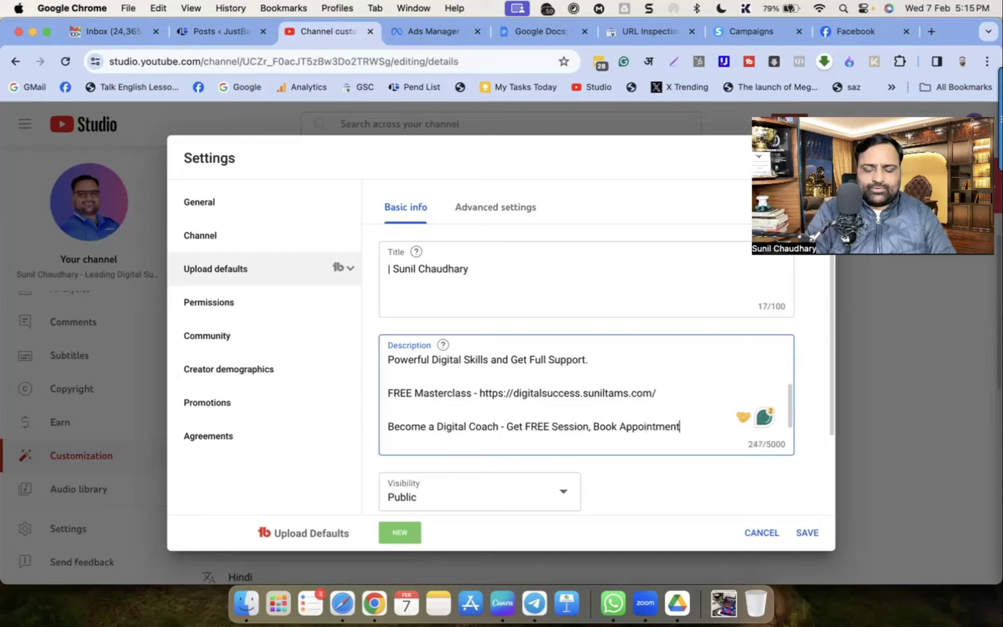
text( - https://linl.space)
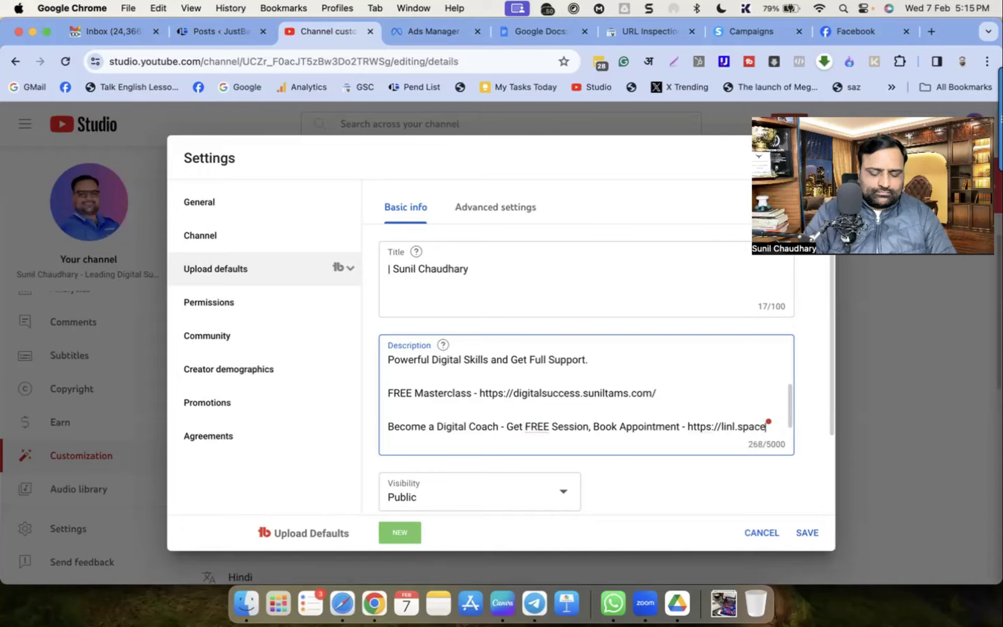
text(/@suniltams)
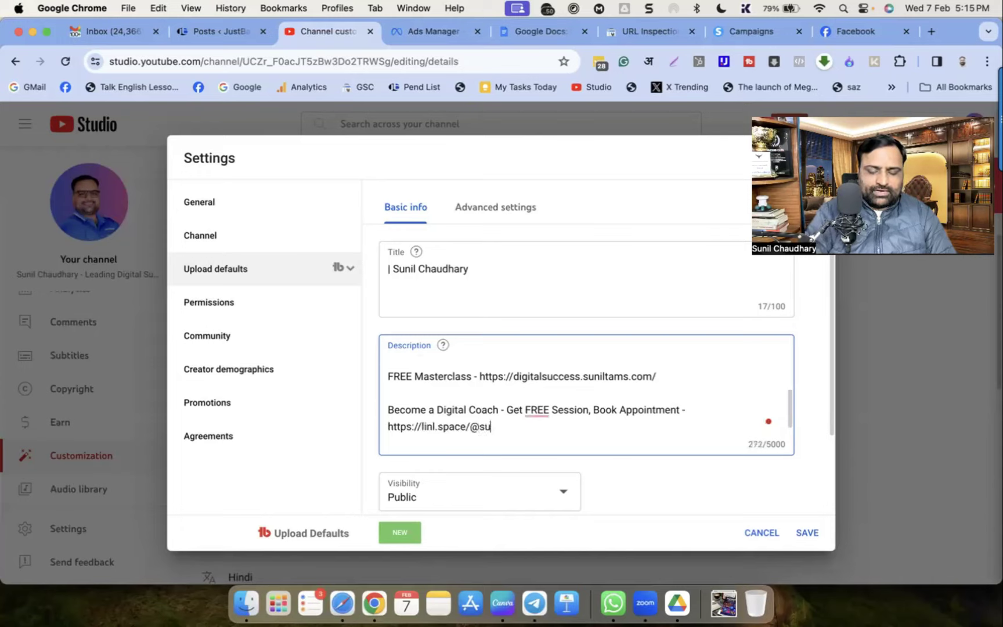
key(Return)
key(Return)
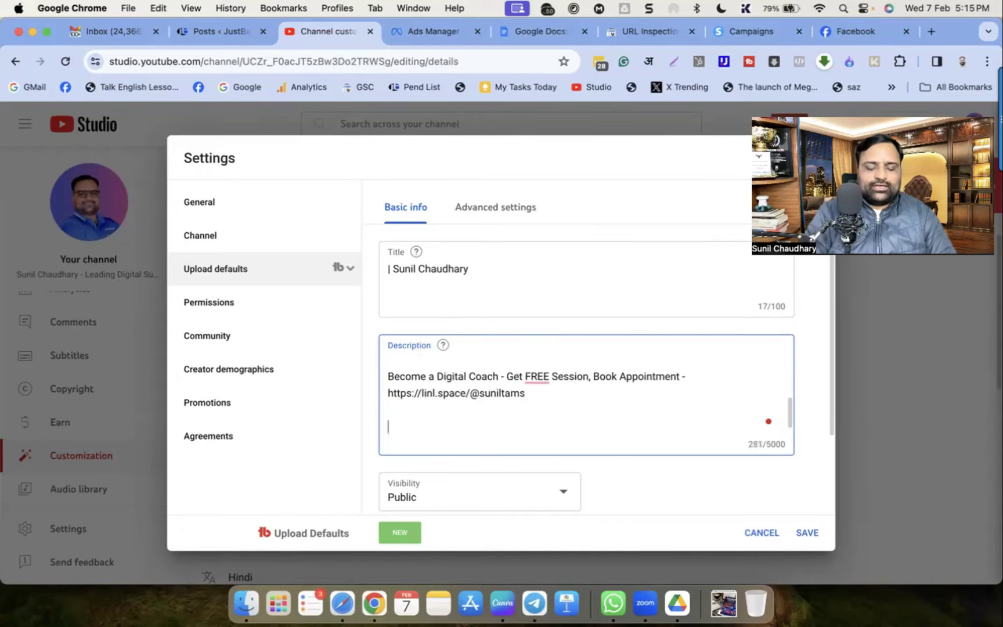
text(Mic L)
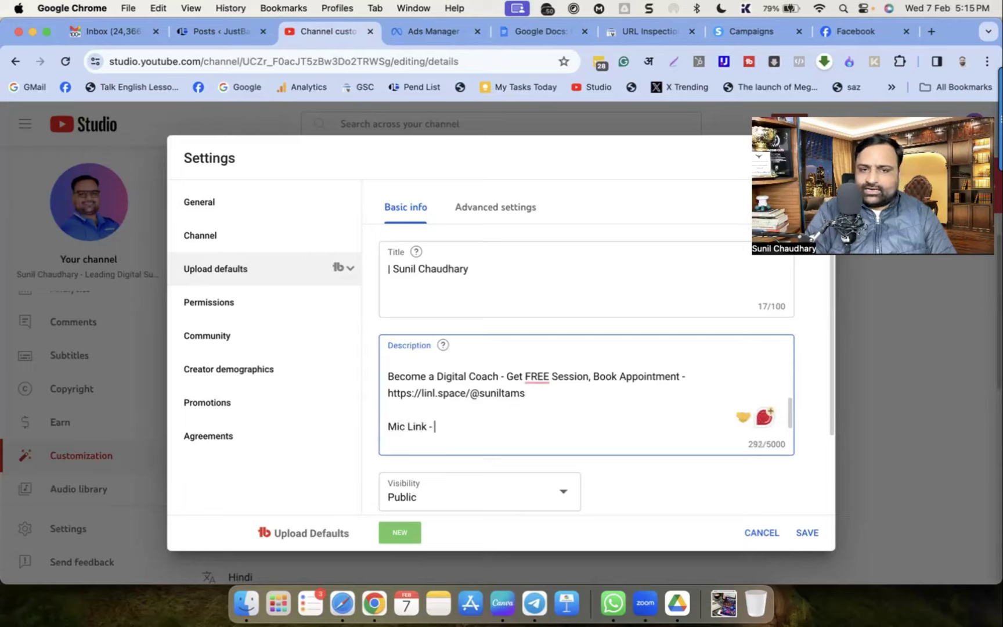
text(ink -)
key(Return)
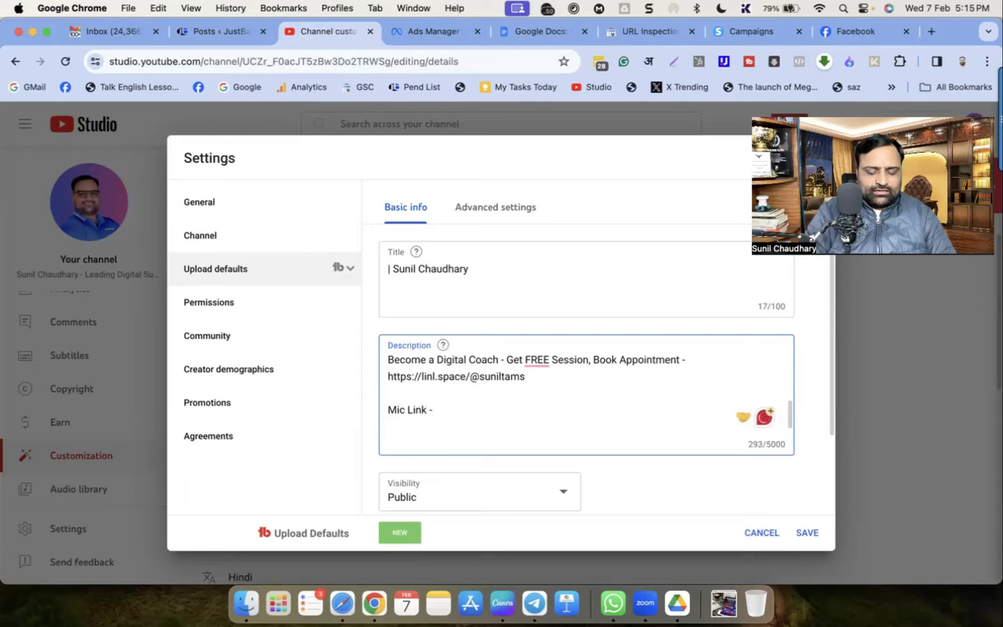
Add 'Ring Light -', 'Mug -' and 'Headphone' lines, correcting the Ring Light typo
text(Ring Lingh)
key(BackSpace)
key(BackSpace)
key(BackSpace)
key(BackSpace)
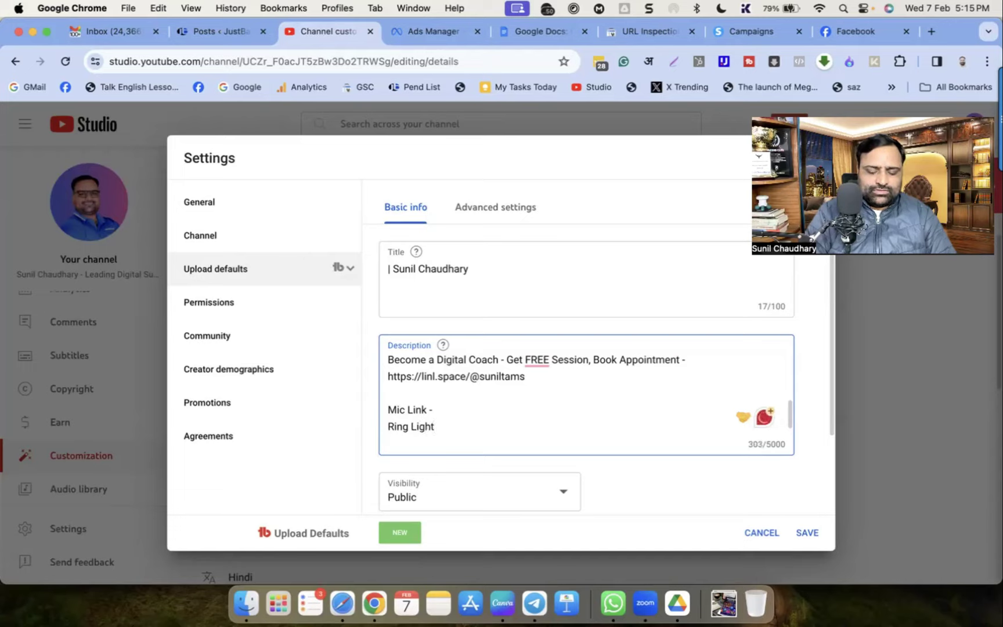
text(ight -)
key(Return)
text(Mug)
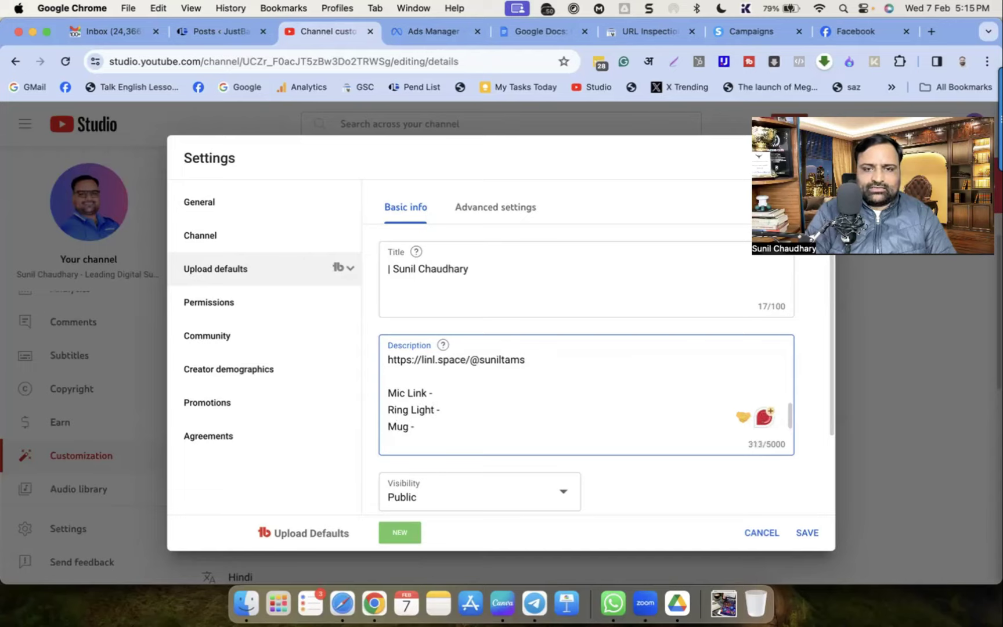
text( -)
key(Return)
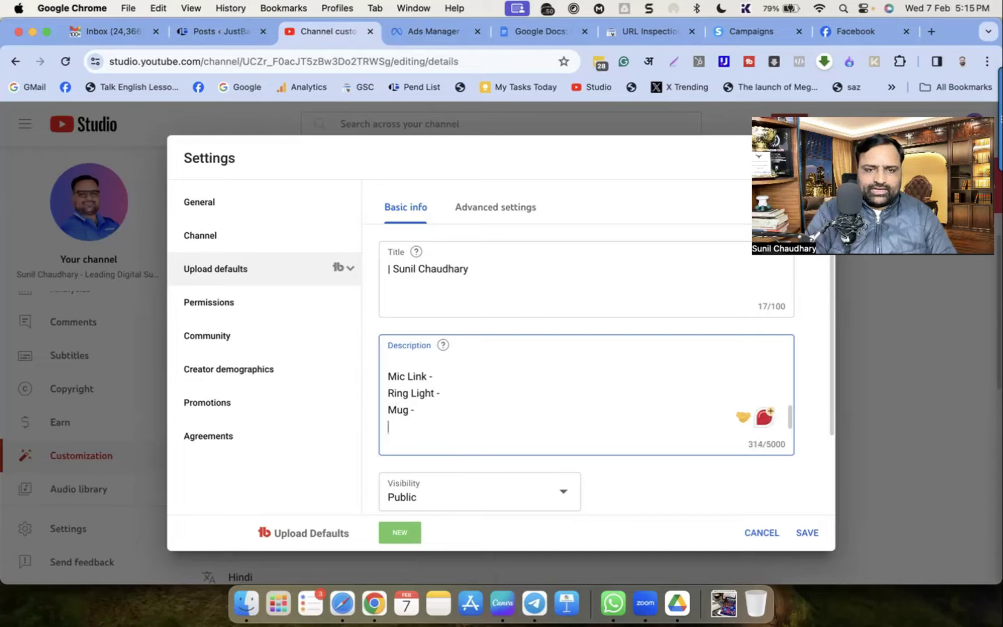
text(Headphone -)
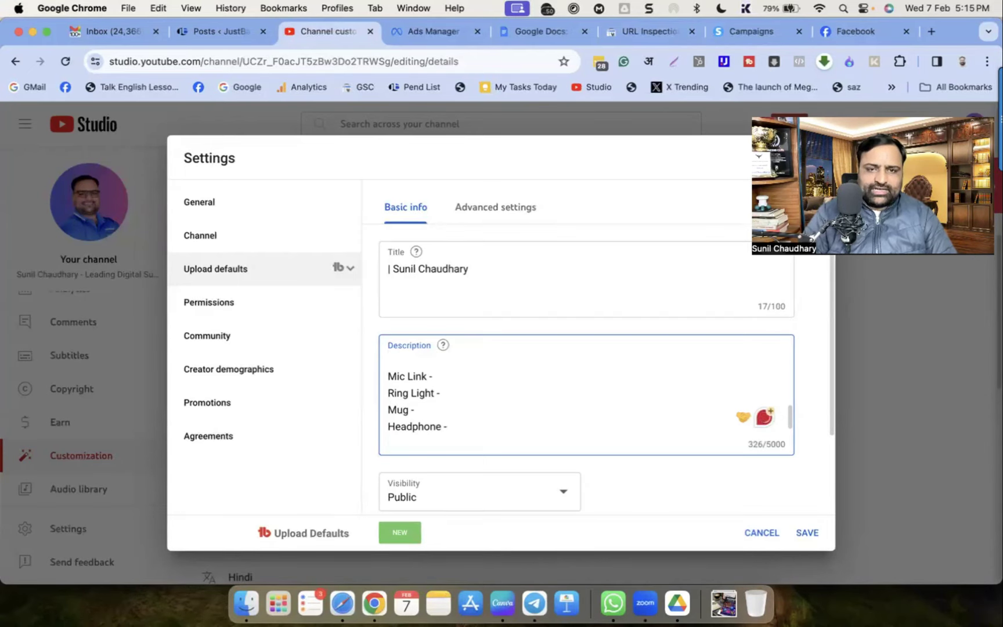
key(Return)
key(Return)
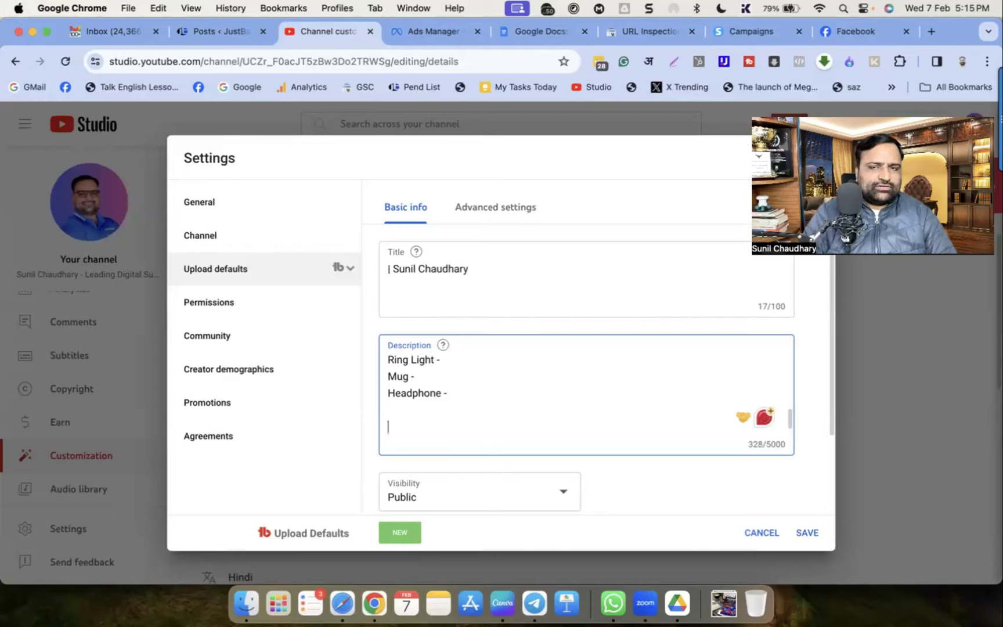
click(430, 34)
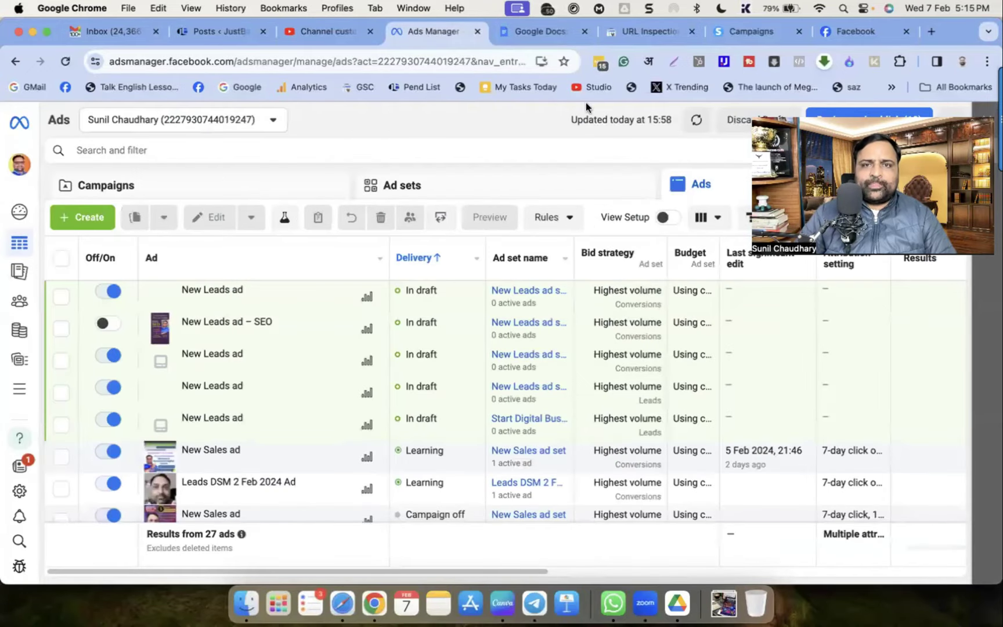
Copy the newest video's link from its Studio details page and return to Upload defaults
click(585, 87)
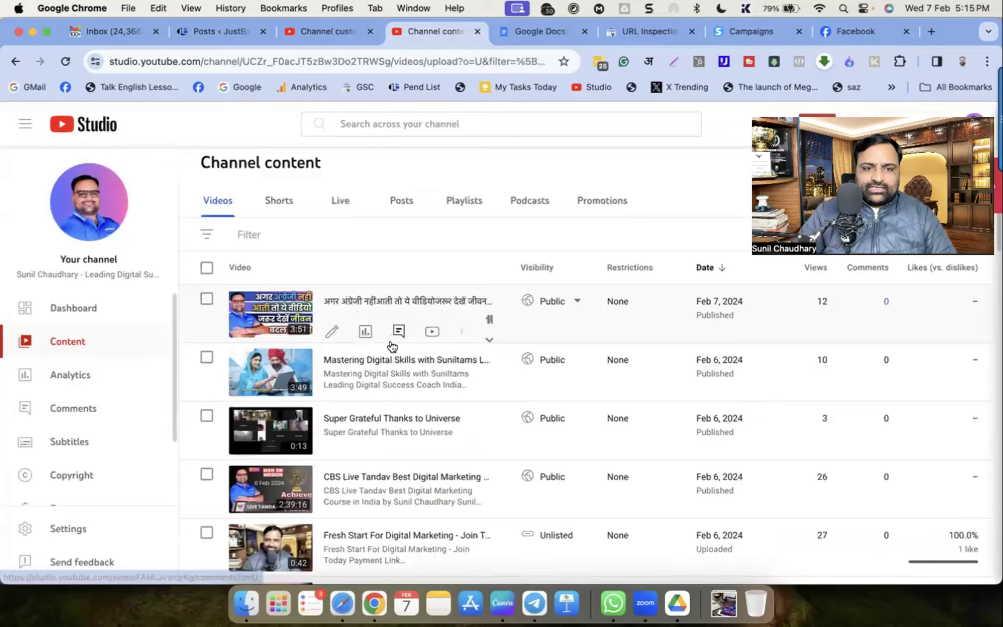
click(270, 320)
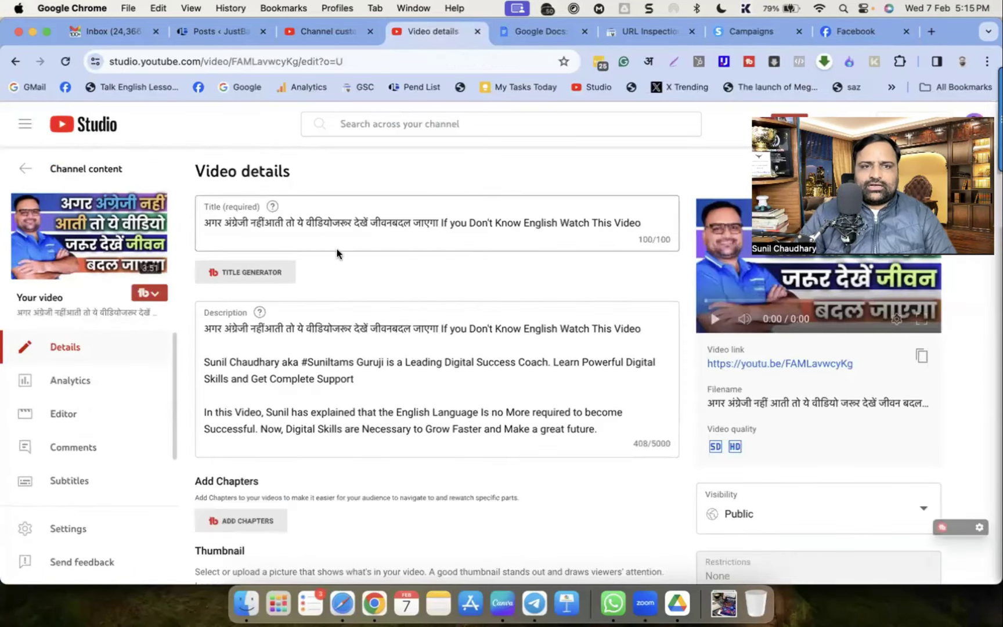
click(922, 356)
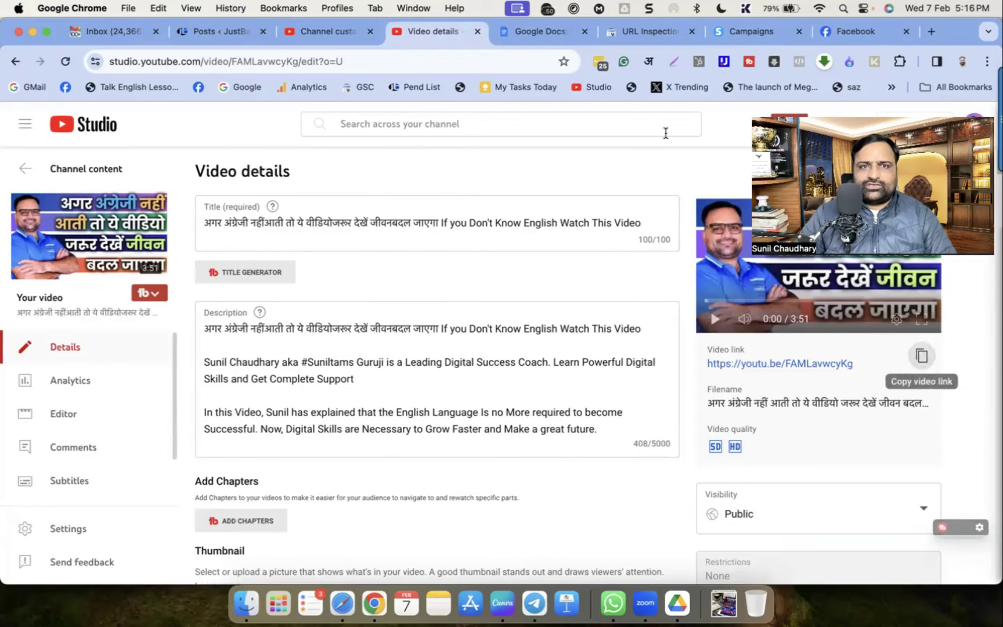
click(325, 32)
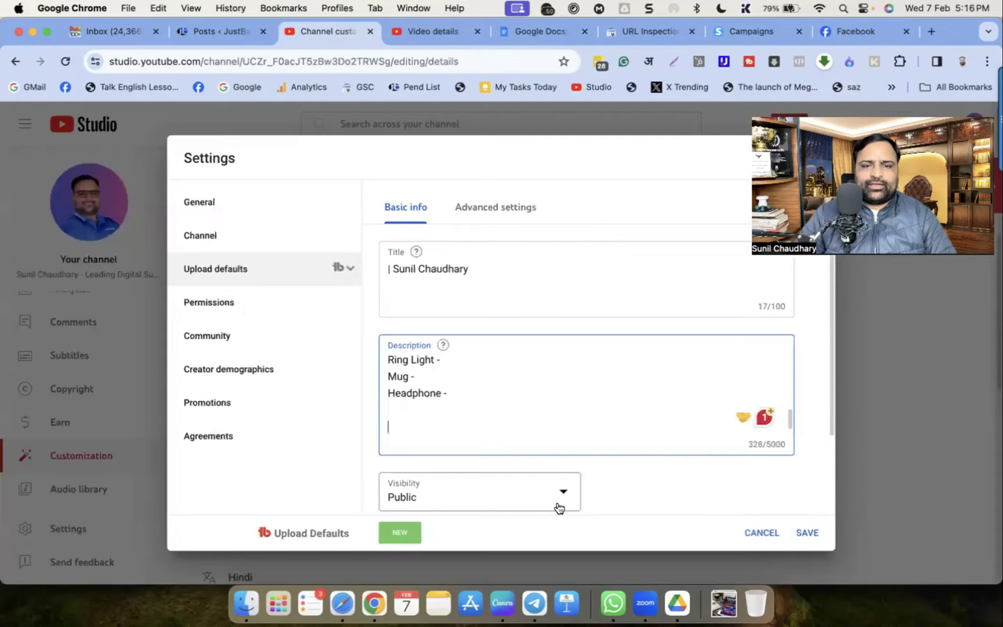
Type an 'IMportant Life Changing Videos' heading below Headphone and paste the first video link under it
click(431, 423)
text(IMportant Life Chanding)
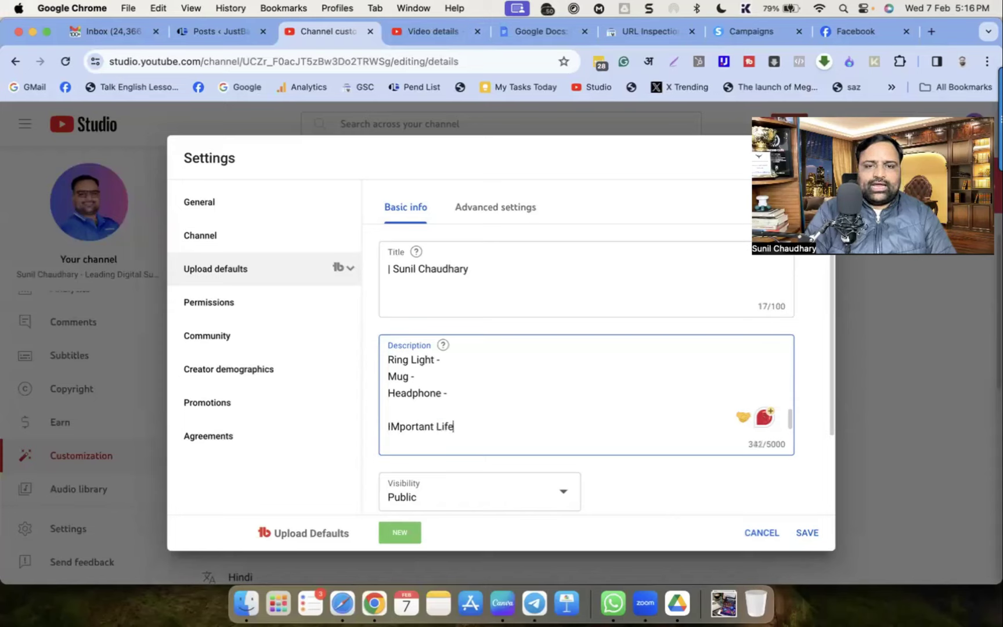
key(BackSpace)
key(BackSpace)
key(BackSpace)
key(BackSpace)
key(BackSpace)
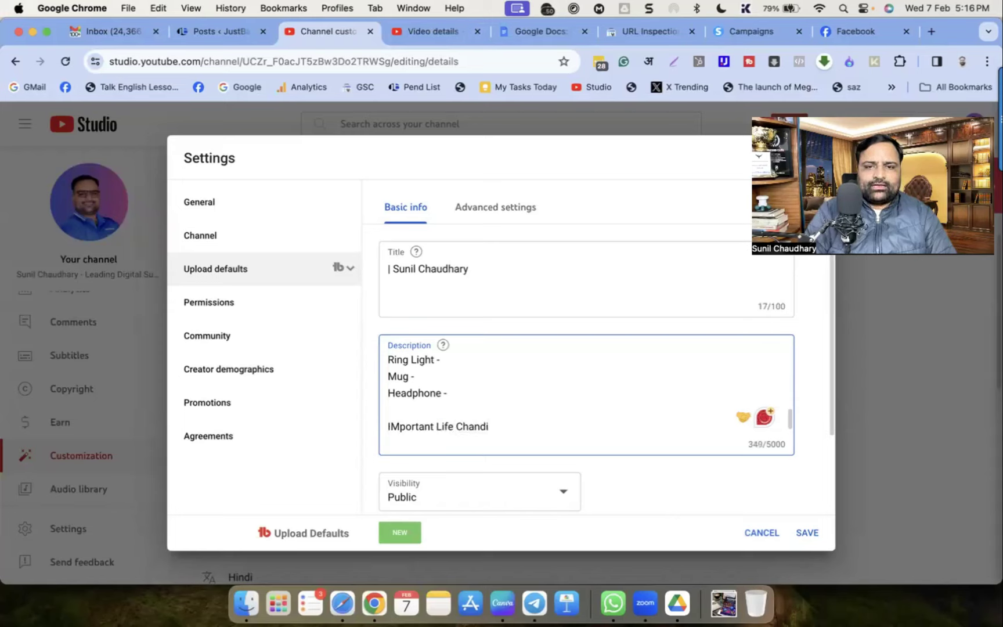
text(ging Vide)
text(og)
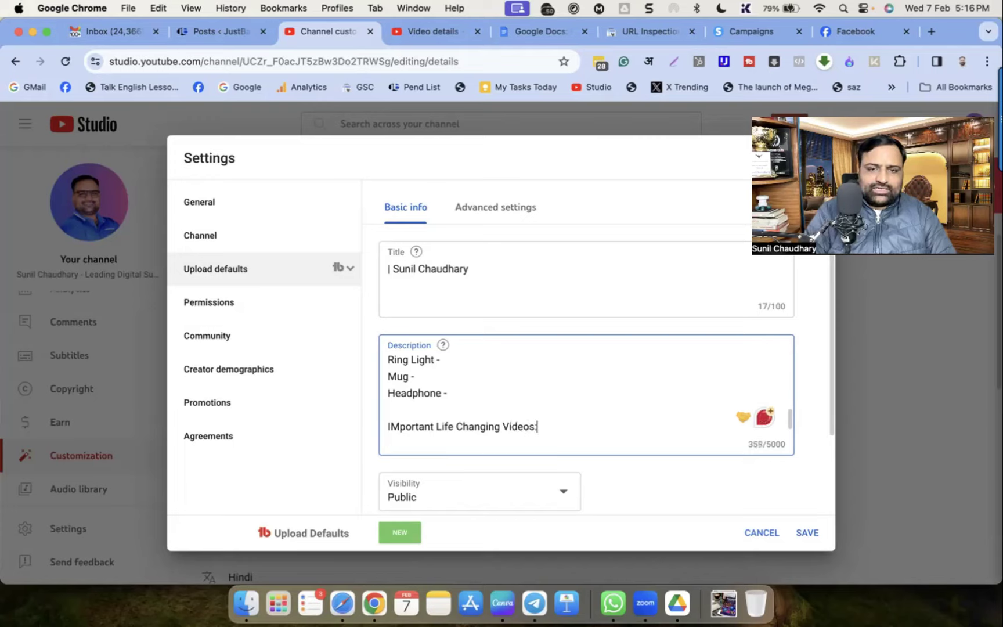
key(Return)
key(Return)
key(super+v)
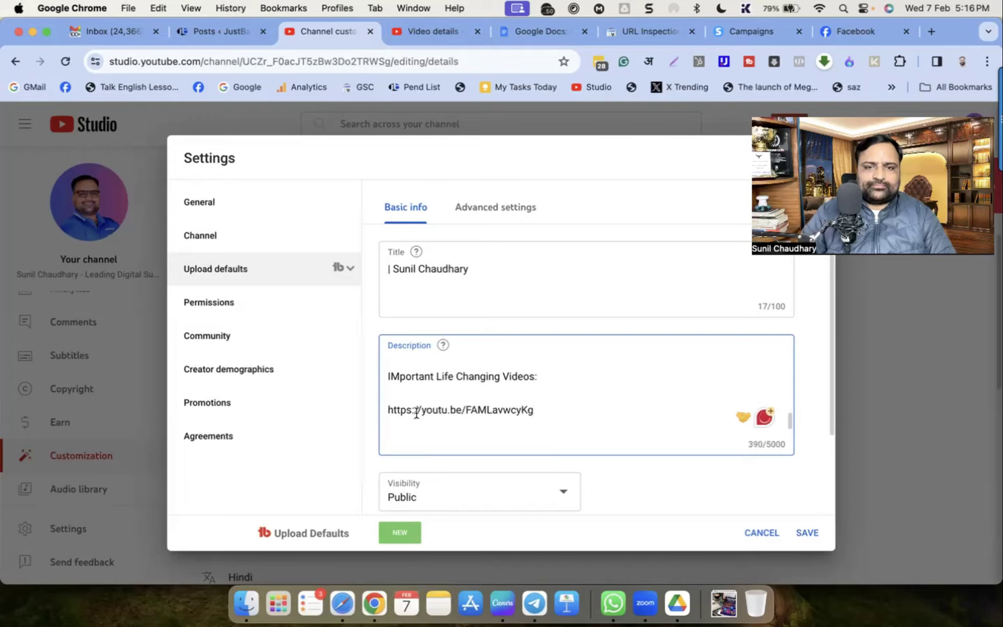
Trim the heading to 'Important Videos:' by fixing the capital M and deleting 'Life Changing'
click(401, 378)
key(BackSpace)
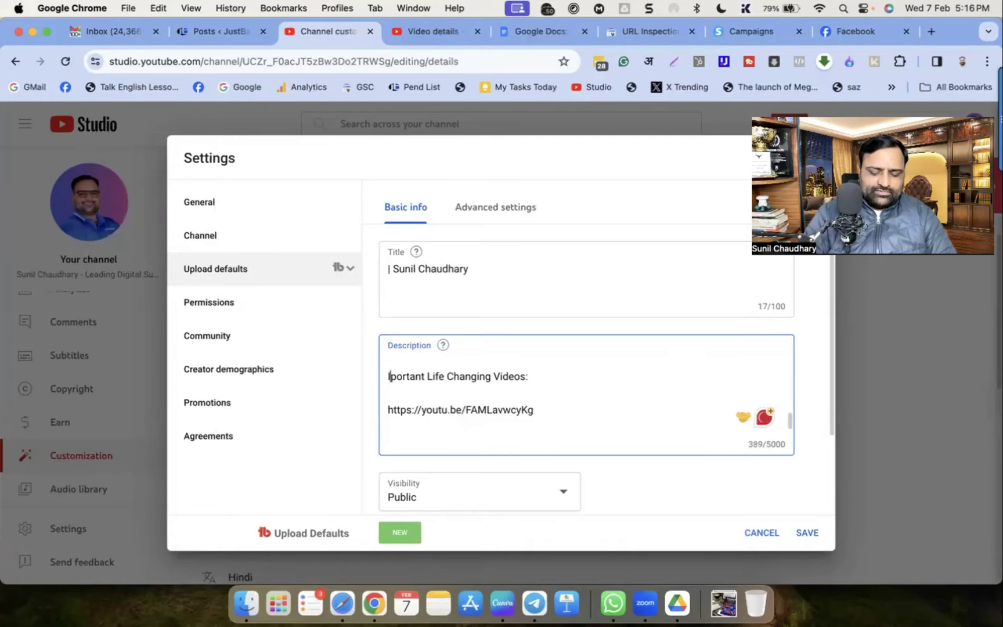
text(m)
drag(436, 376, 478, 370)
key(BackSpace)
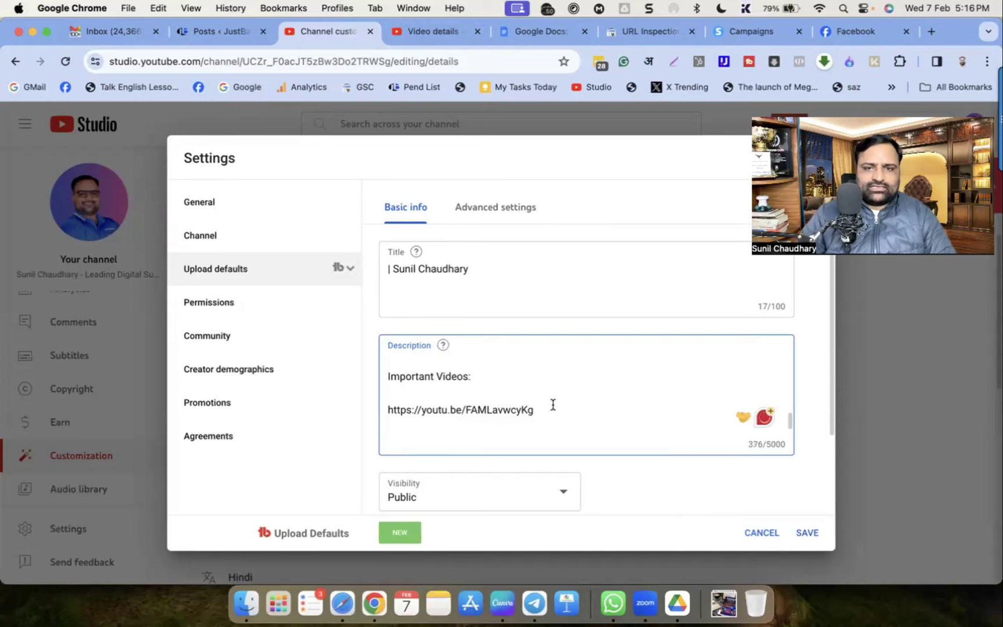
click(554, 416)
Paste the insurance business video's link under Important Videos and start a new line
click(422, 31)
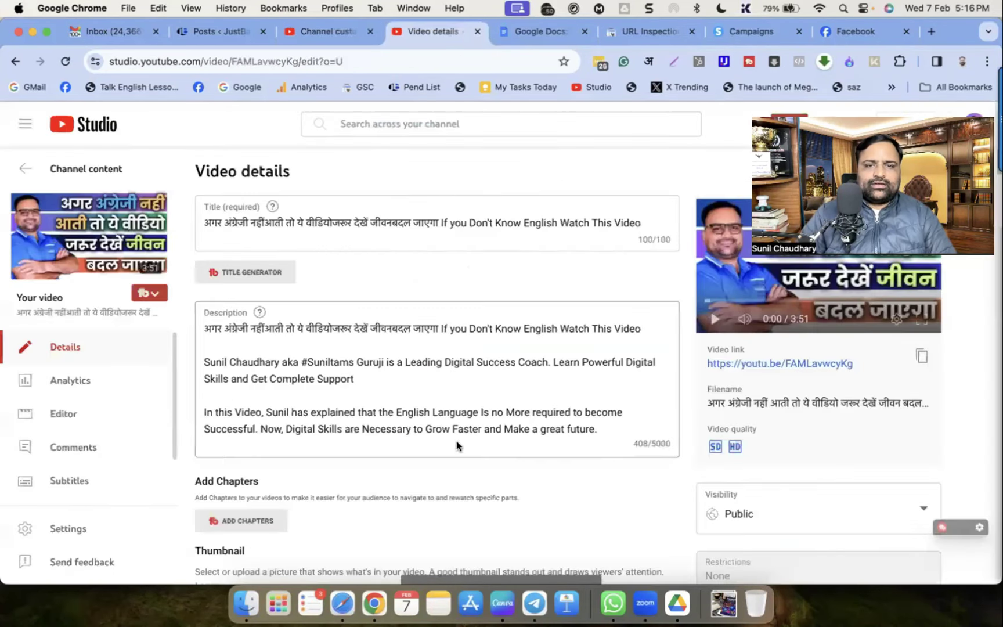
click(19, 170)
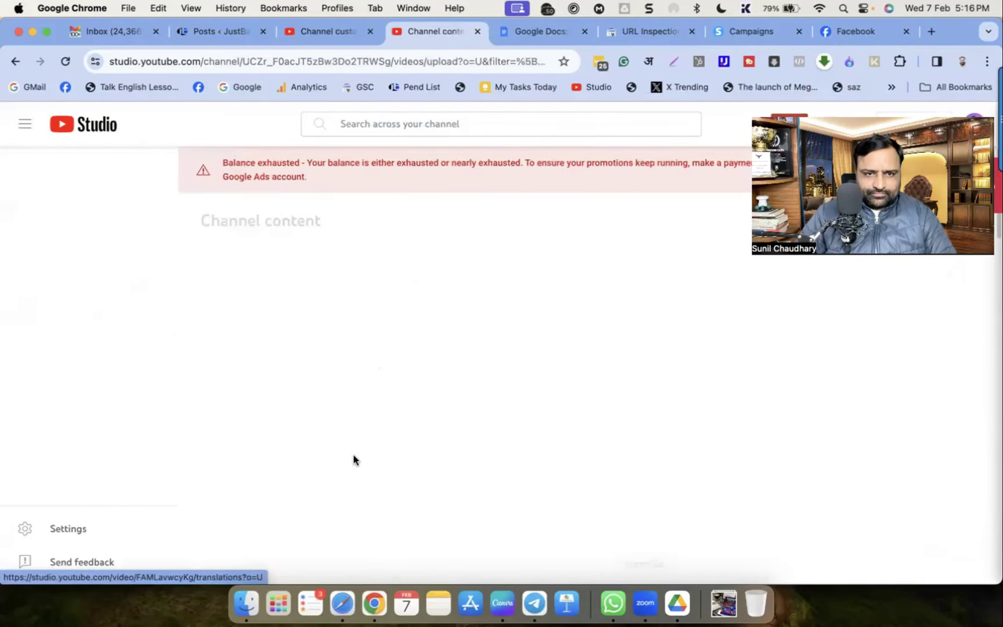
scroll(357, 460, down, 2)
scroll(359, 461, down, 3)
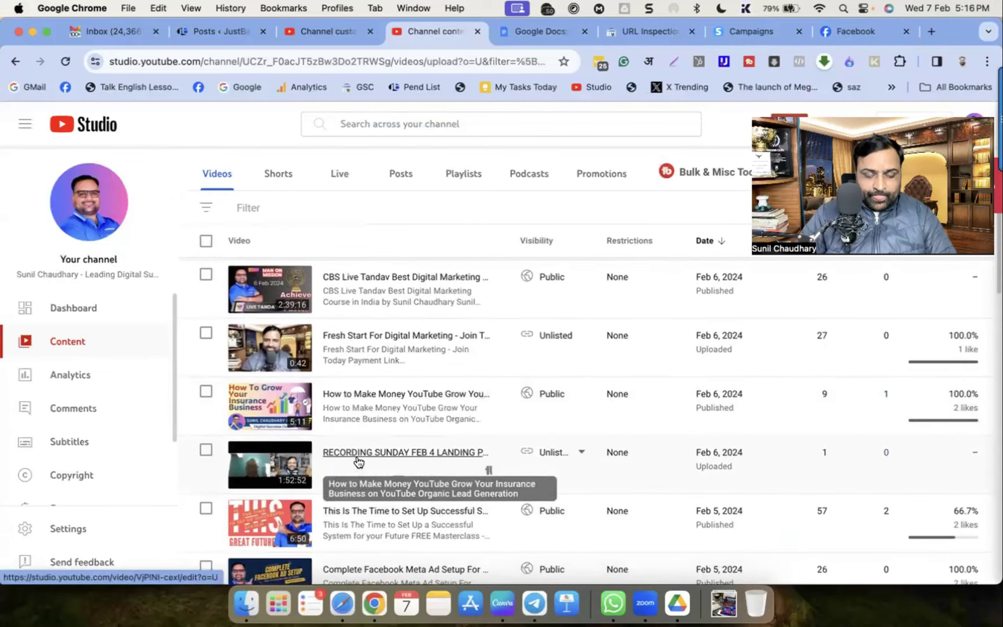
scroll(358, 462, down, 1)
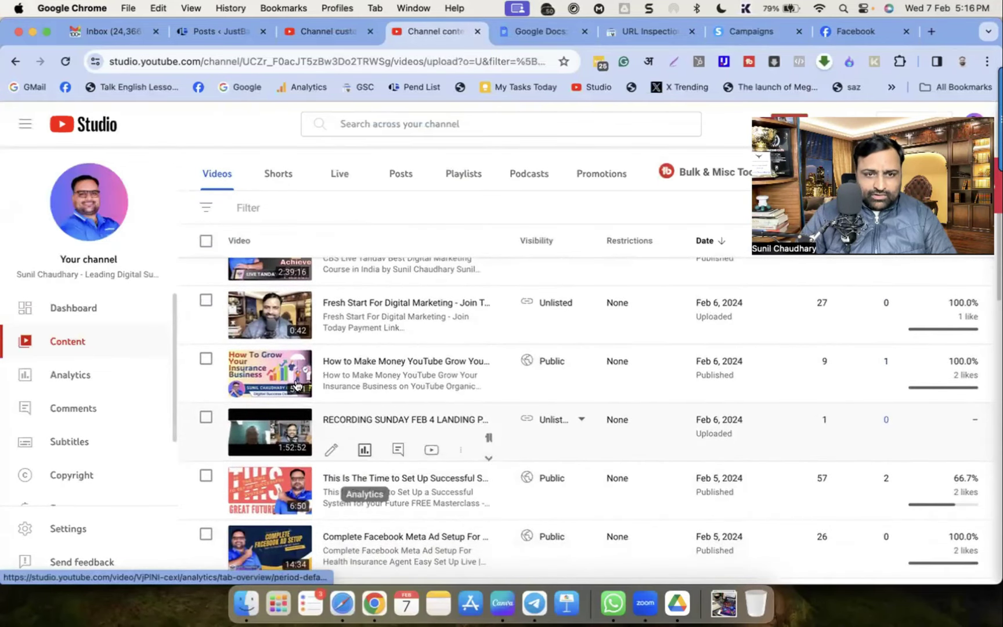
click(562, 310)
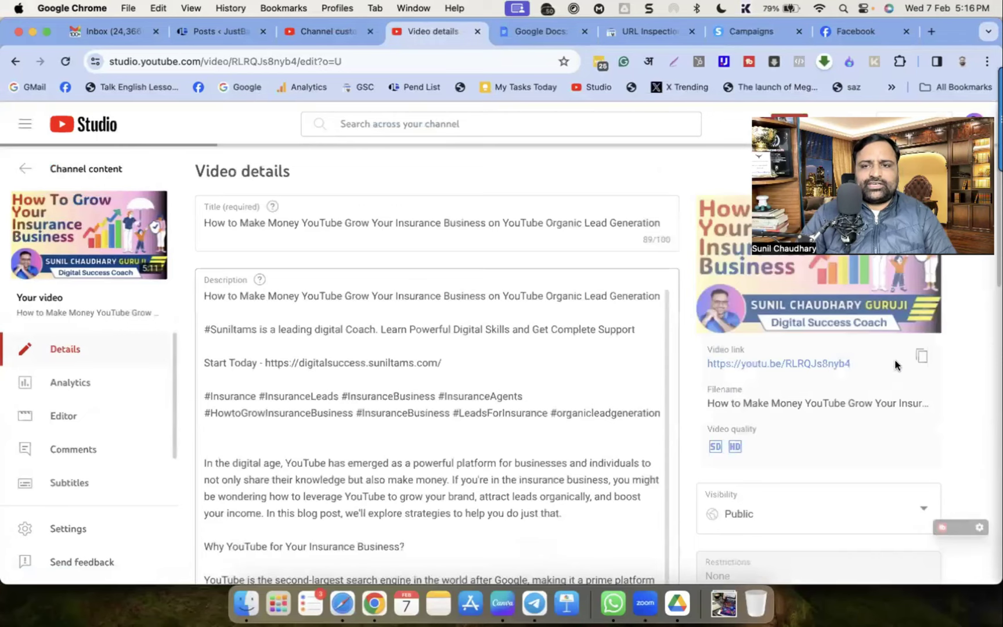
click(922, 356)
click(349, 26)
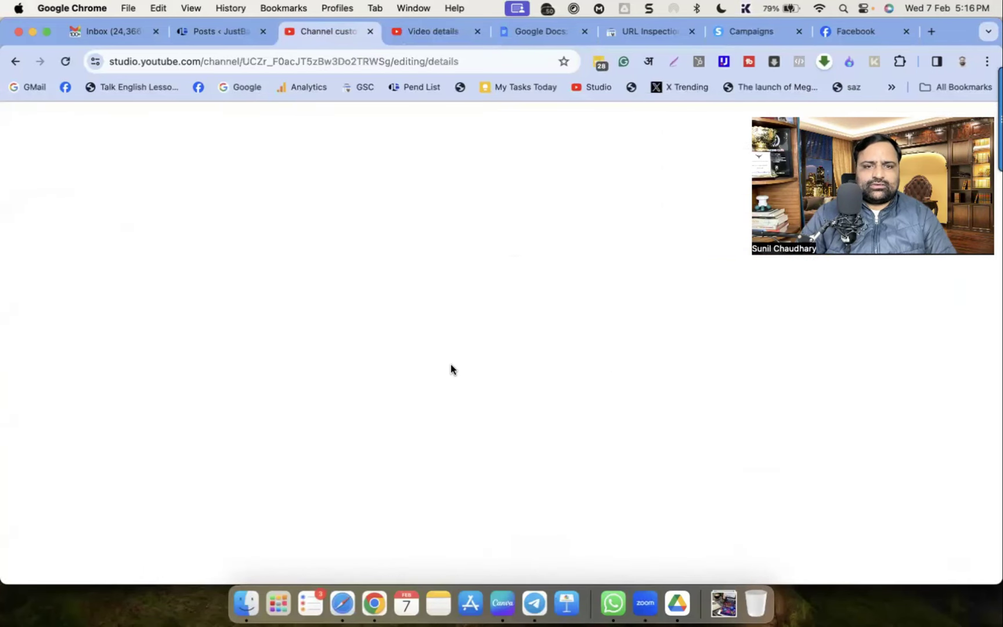
click(463, 440)
key(super+v)
key(Return)
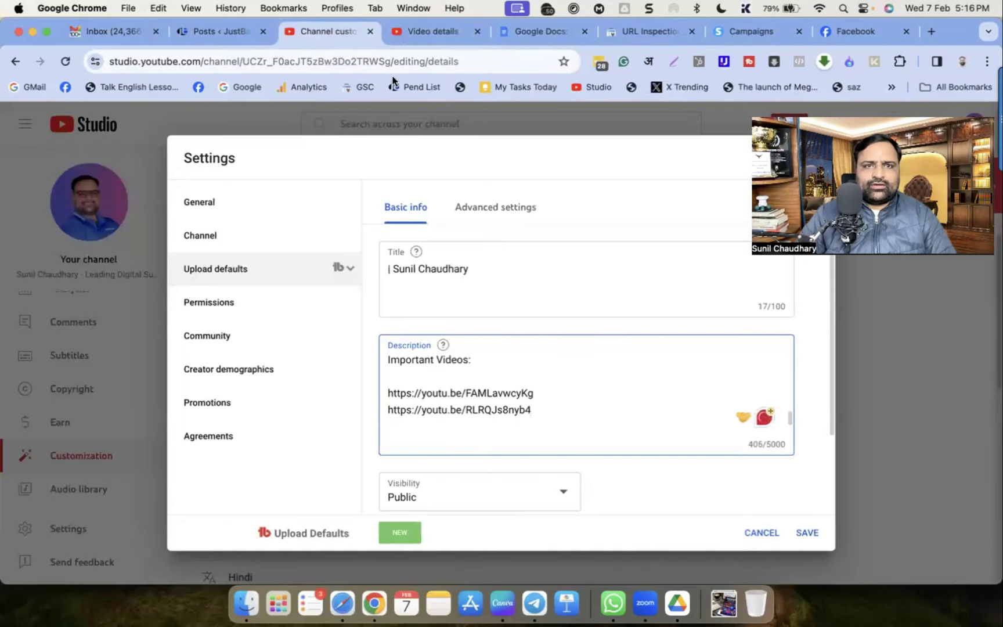
Add the This Is The Time video's link to the description list
click(411, 32)
click(15, 61)
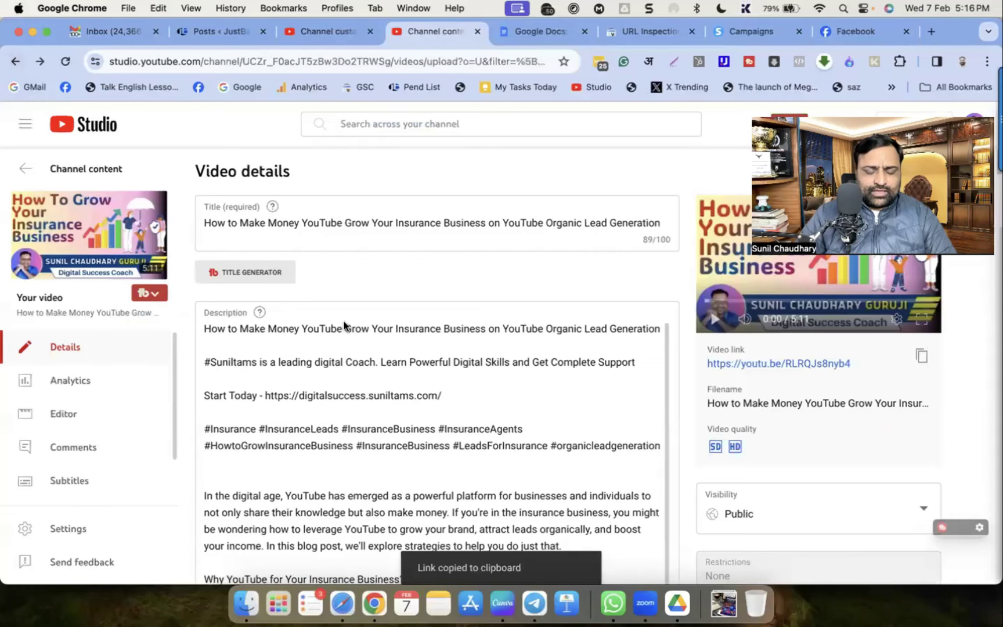
scroll(292, 412, down, 5)
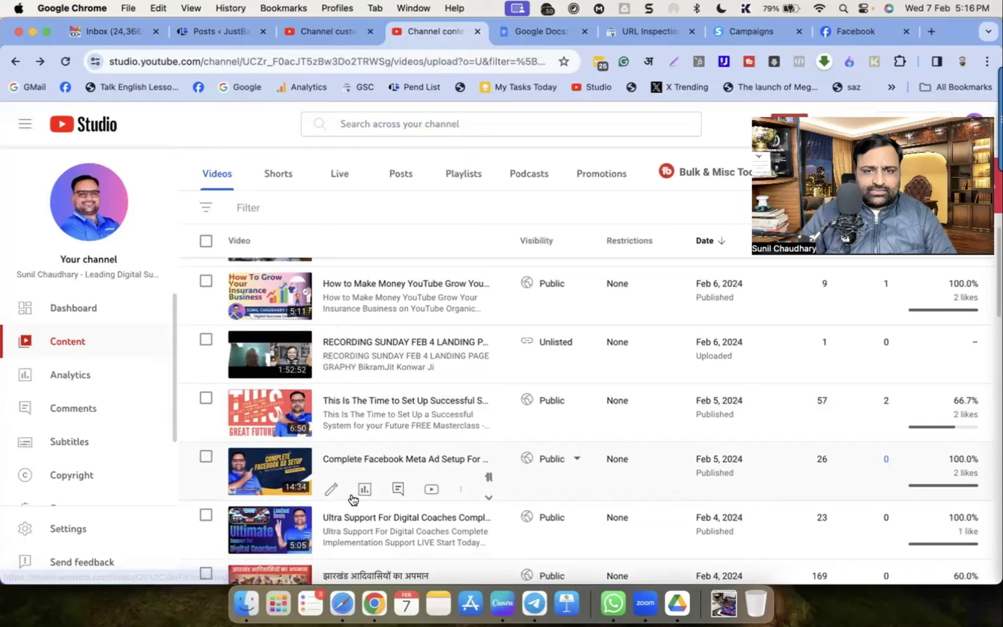
click(274, 412)
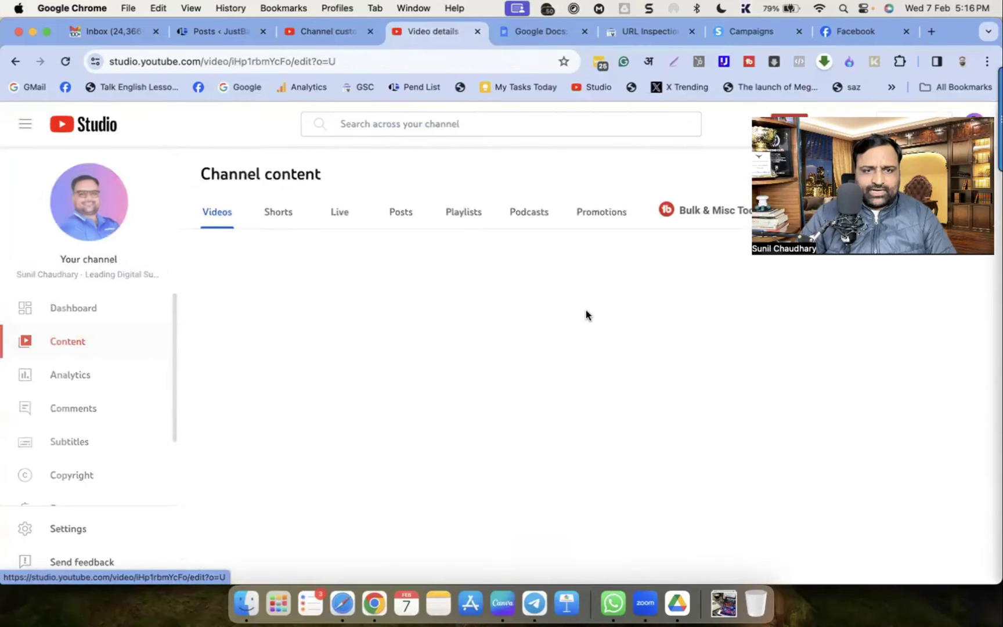
click(922, 355)
click(321, 27)
click(468, 454)
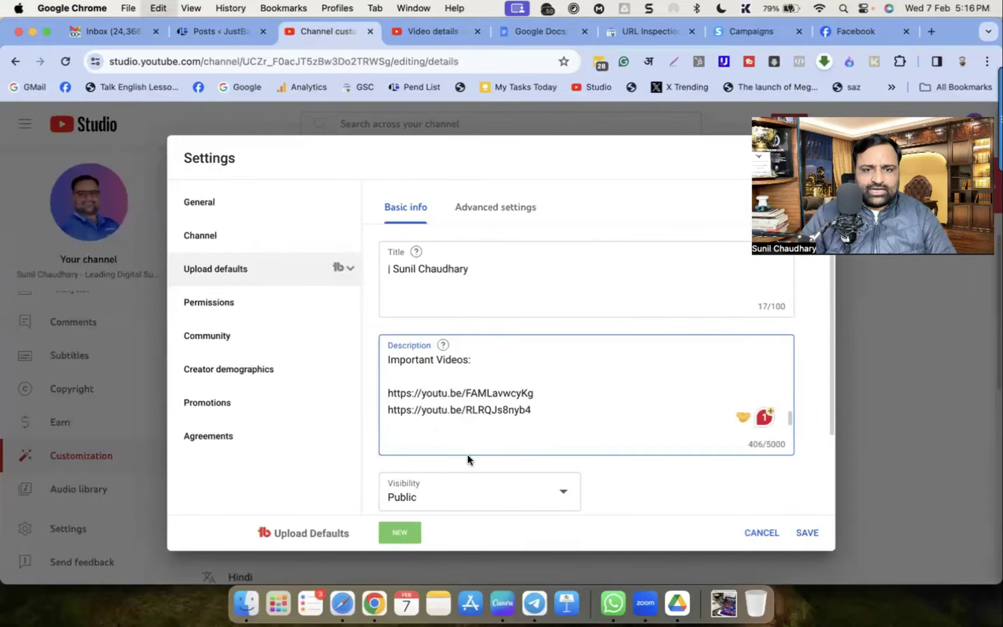
key(super+v)
Copy the Ultra Support video's link and start a 'For Digital Coaches' line in the description
click(439, 36)
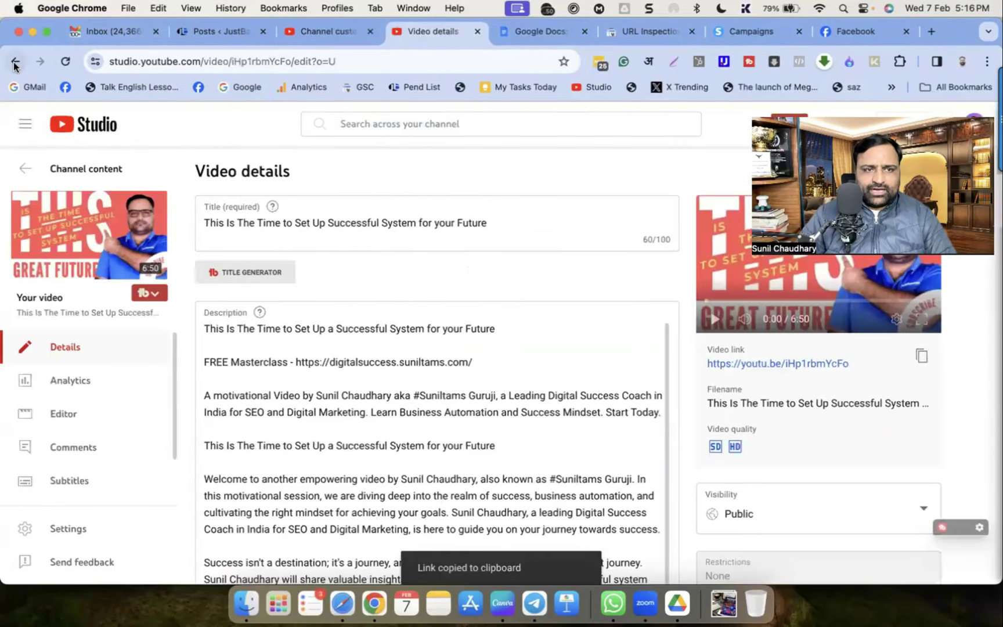
click(15, 62)
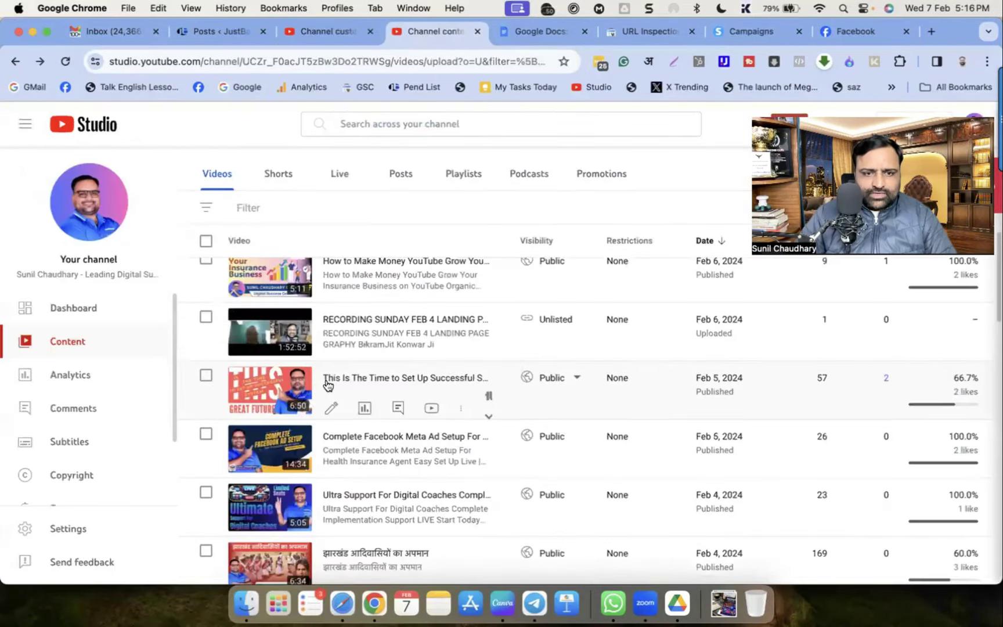
scroll(326, 383, down, 5)
scroll(332, 398, down, 5)
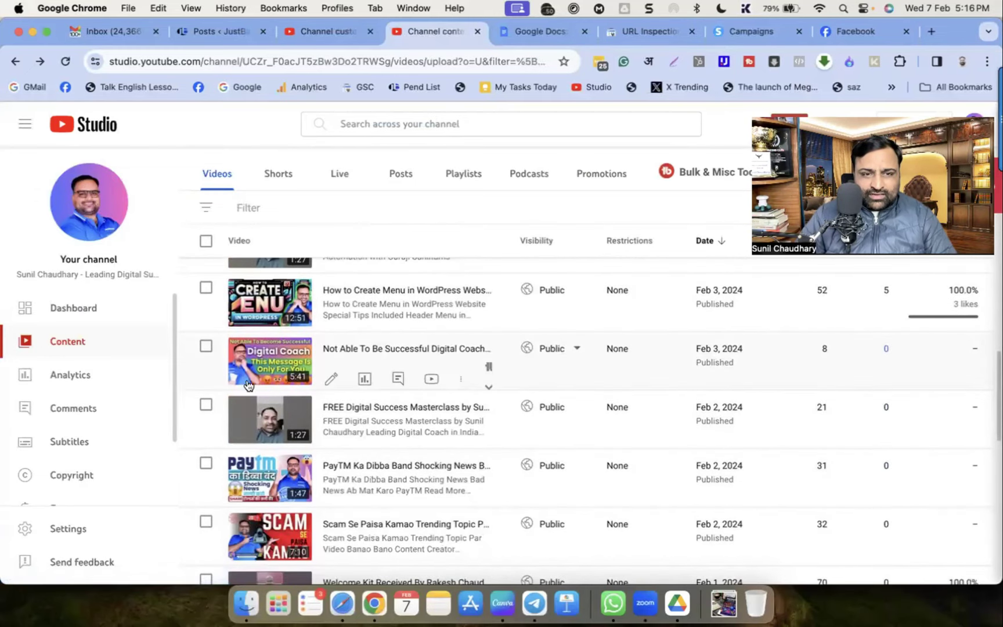
scroll(434, 494, up, 6)
scroll(431, 492, up, 10)
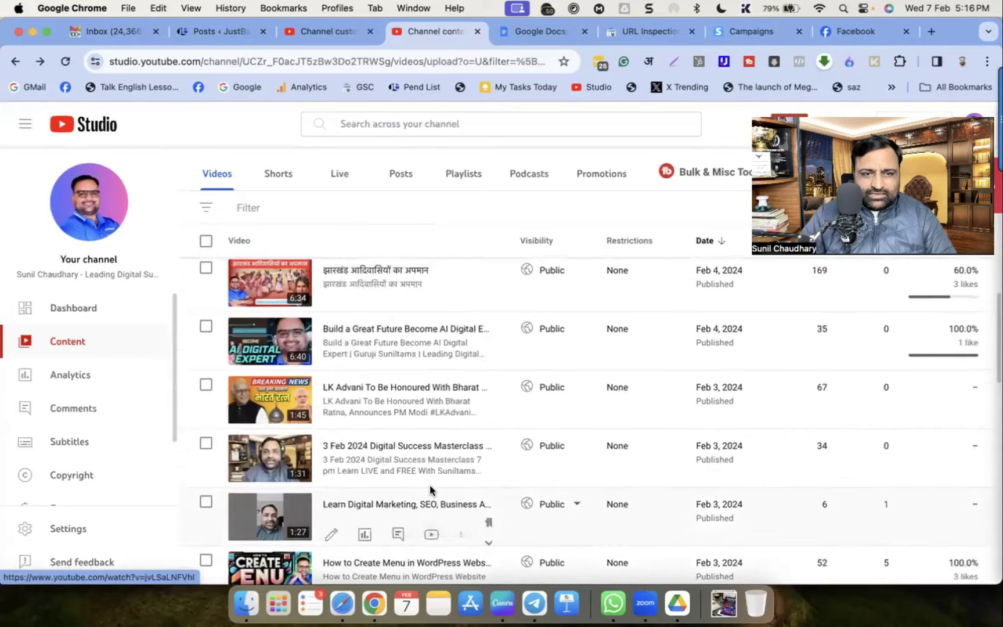
click(262, 433)
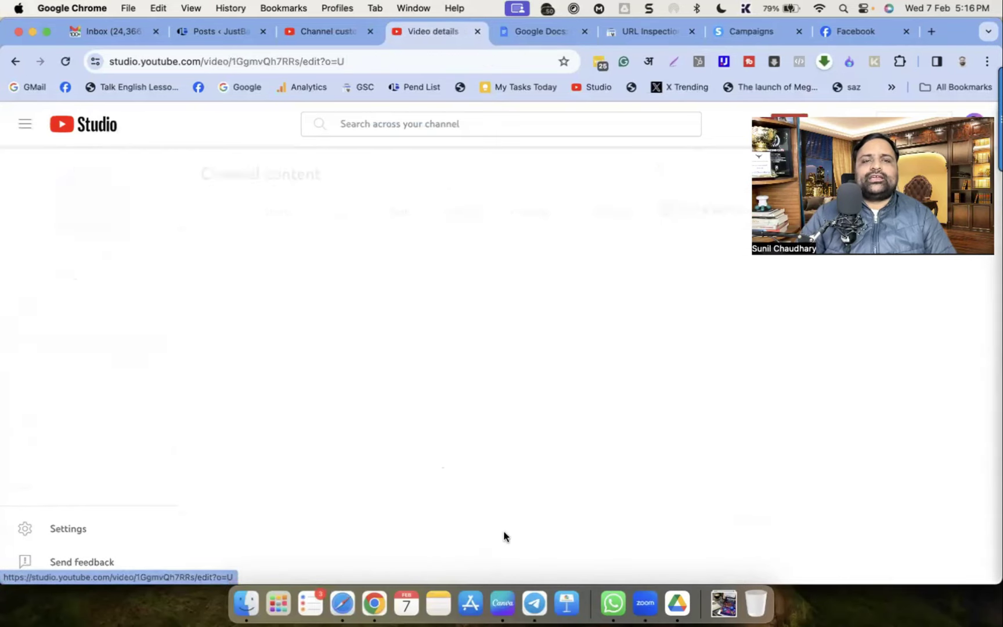
click(921, 360)
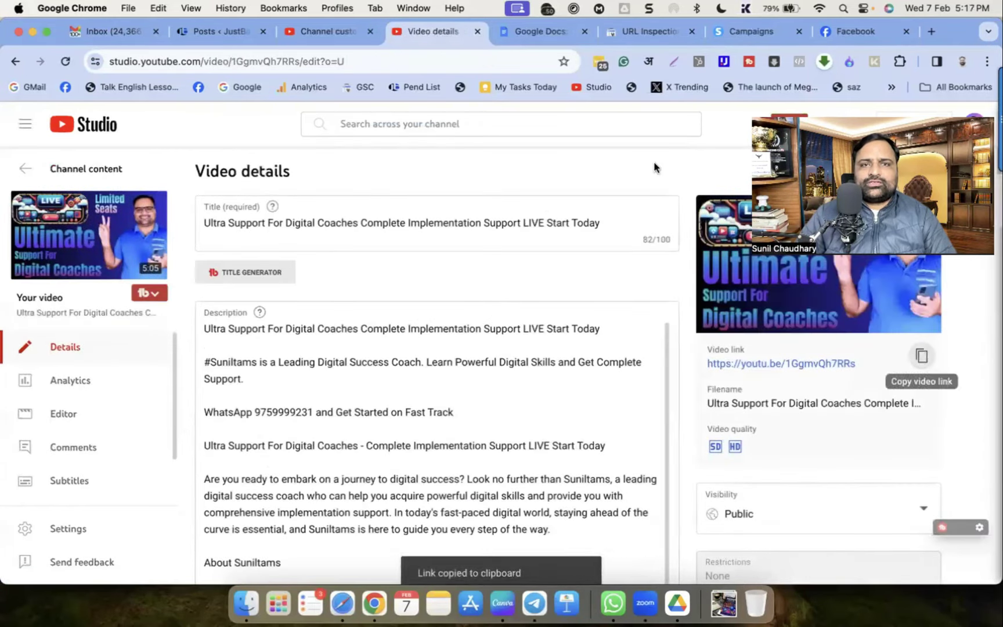
click(331, 34)
text(For Digital Coaches)
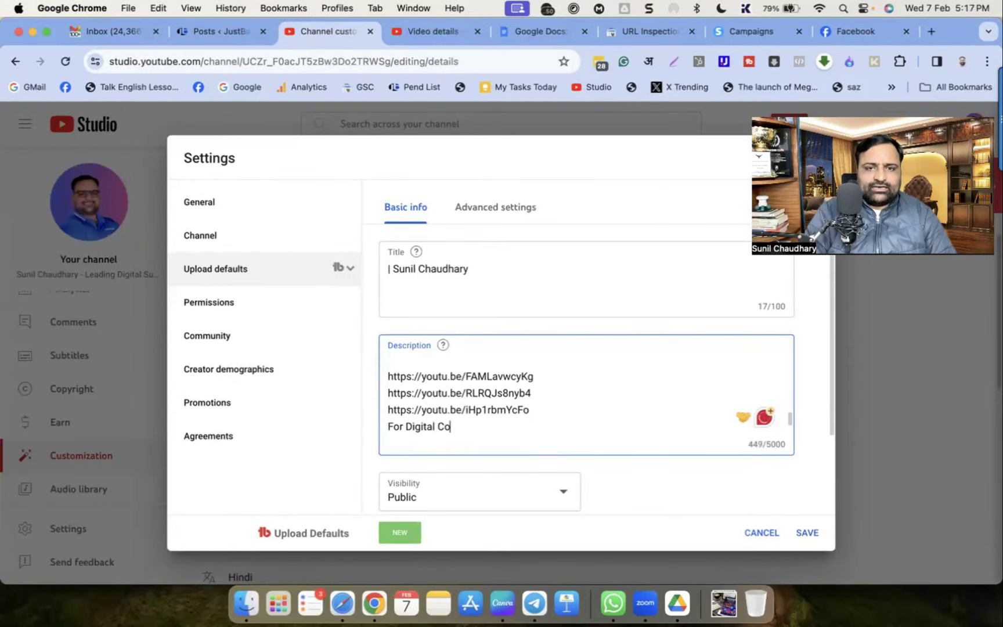
click(388, 424)
key(Return)
click(483, 424)
key(Return)
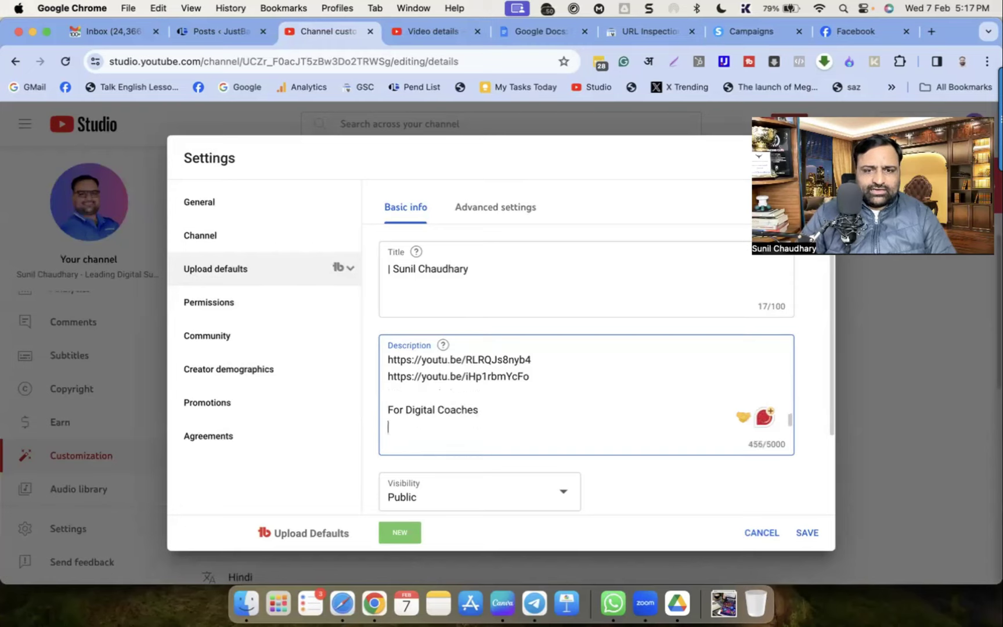
key(super+v)
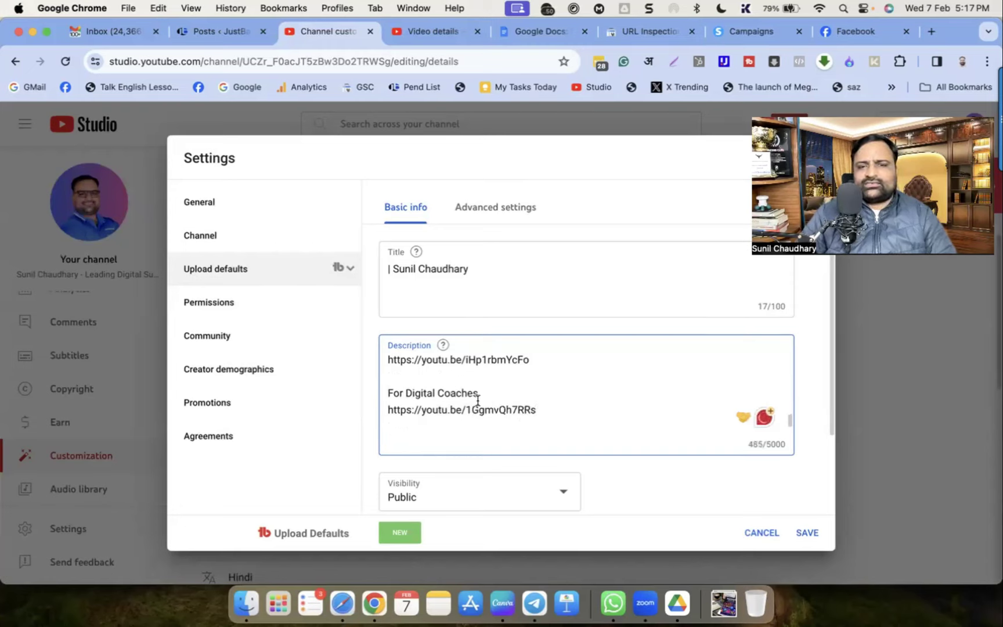
key(Return)
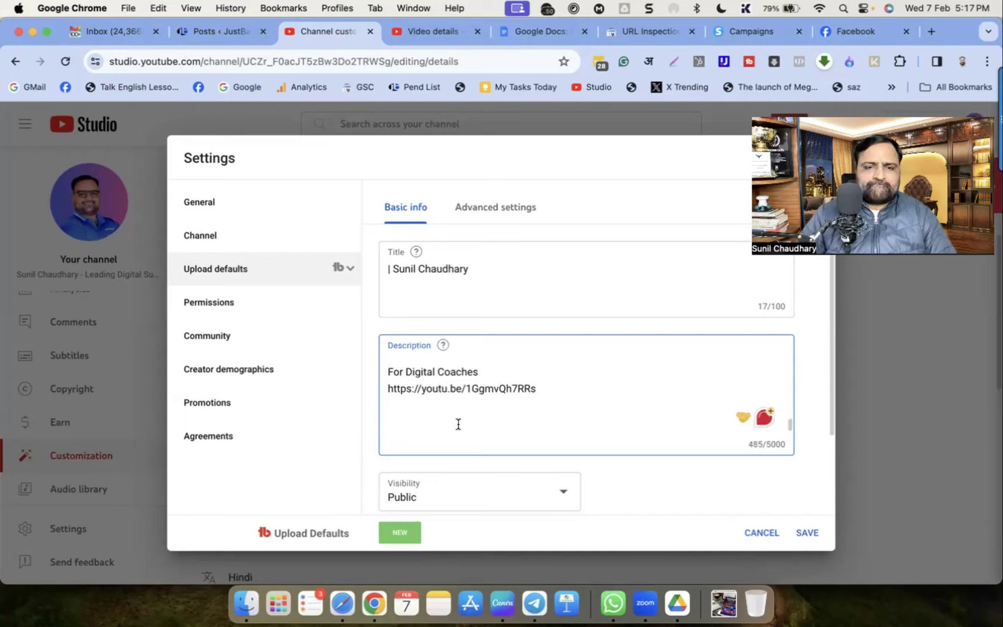
text(Coaches https://youtu.be/1GgmvQh7RRs  Know More Ab)
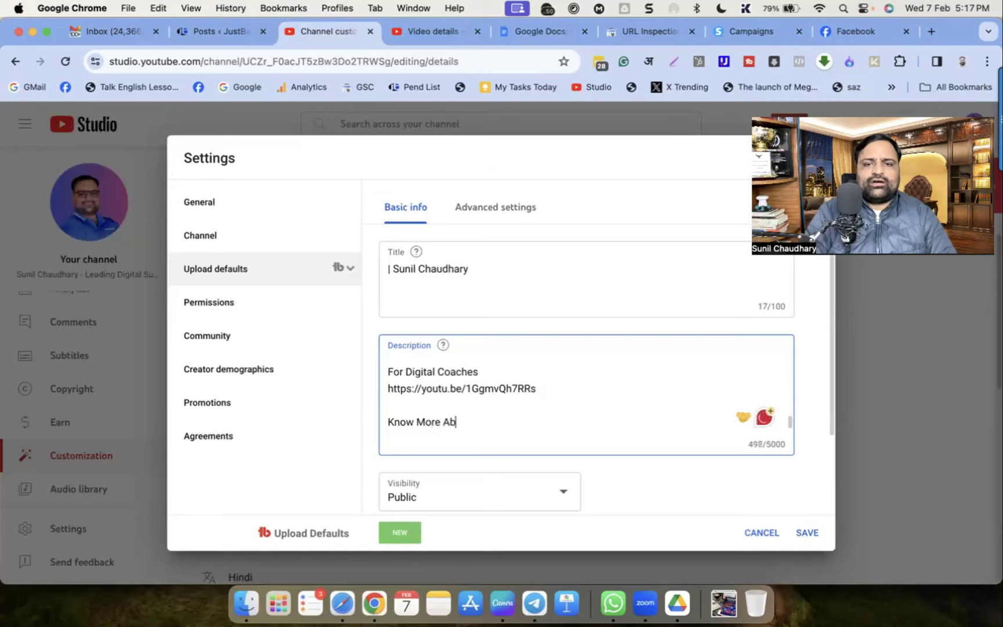
text(out Me - Visi)
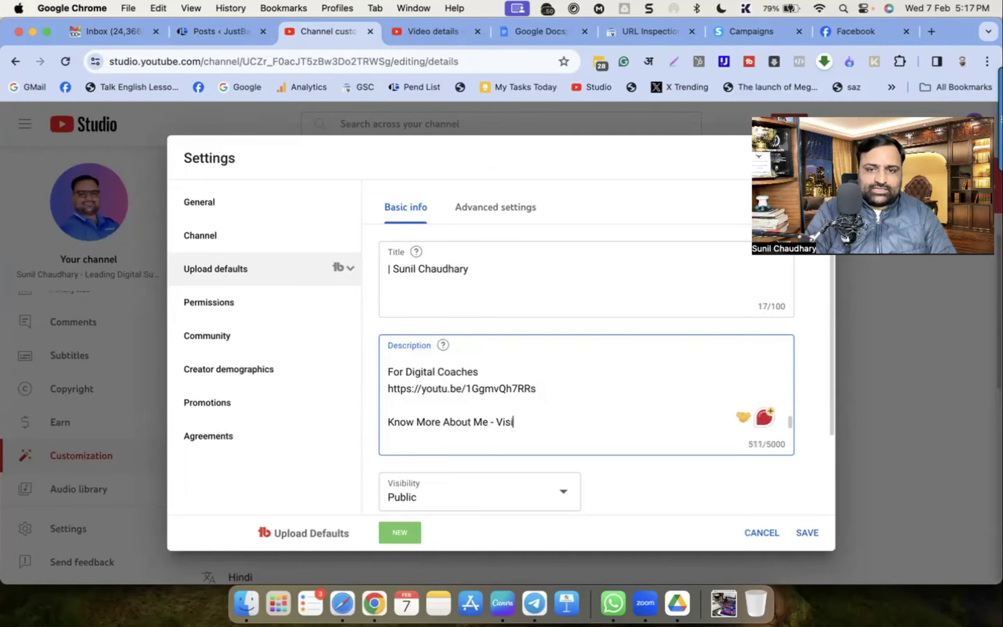
text(t https://)
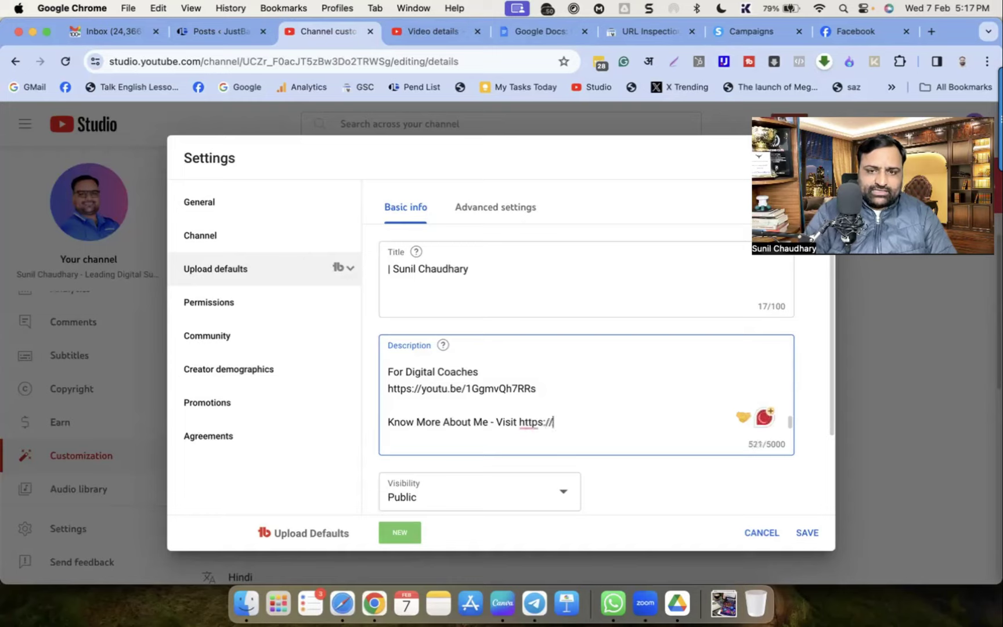
text(www.sunilt)
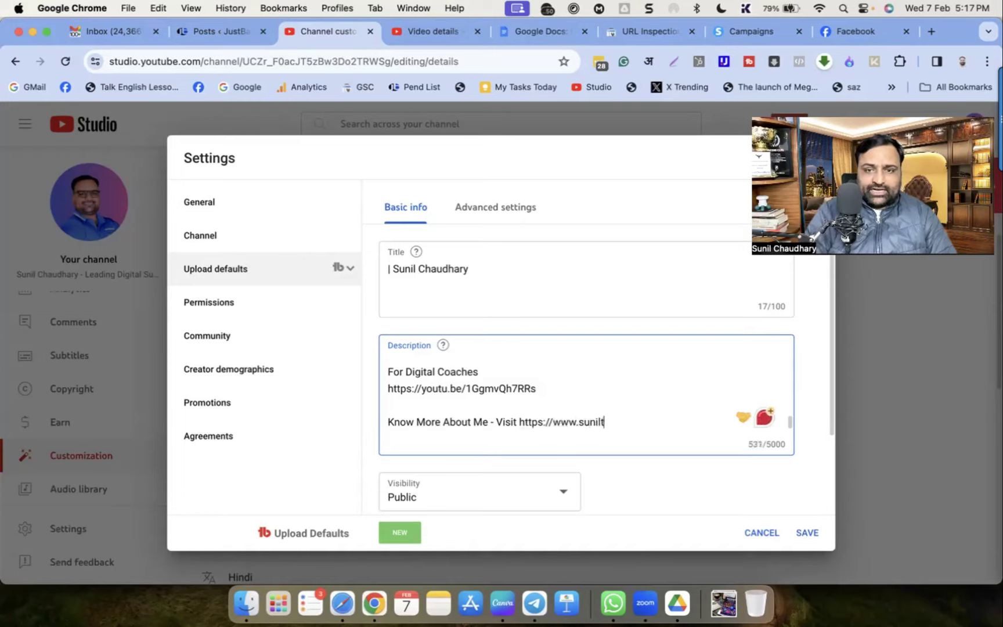
text(ams.com)
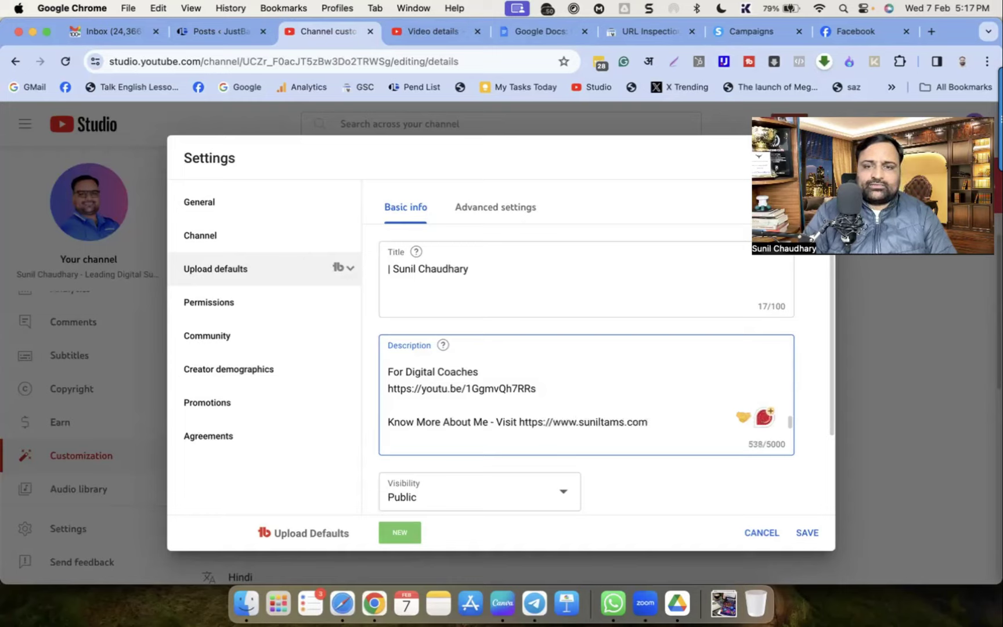
key(Return)
key(Return)
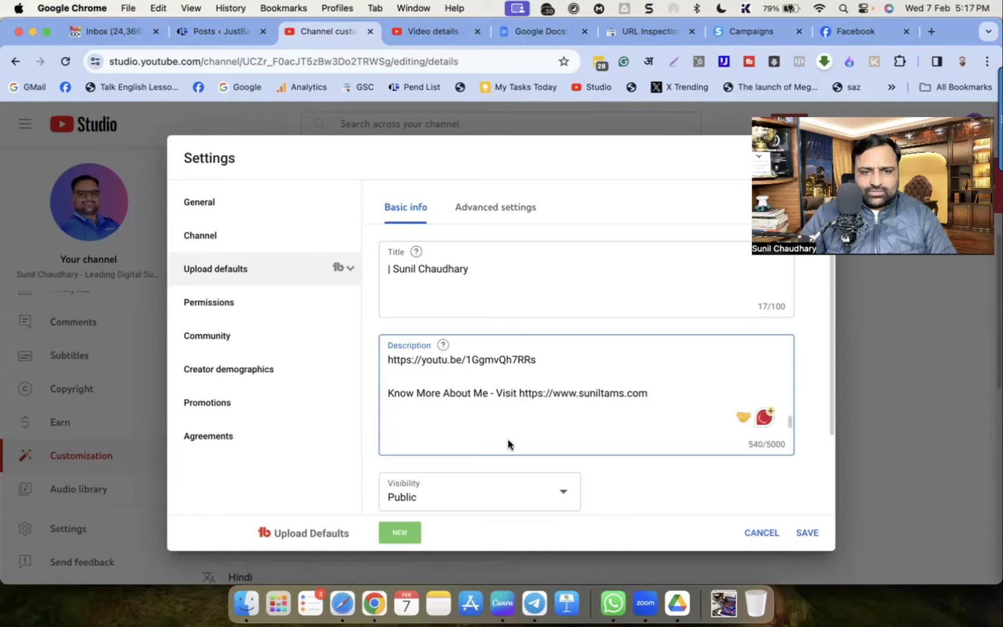
scroll(594, 351, down, 5)
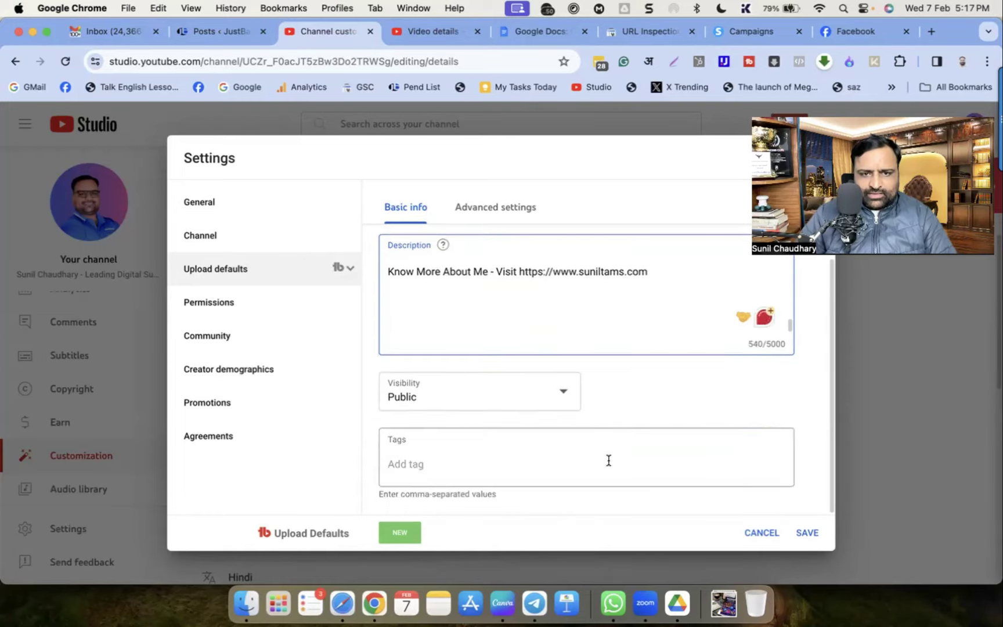
scroll(568, 375, up, 3)
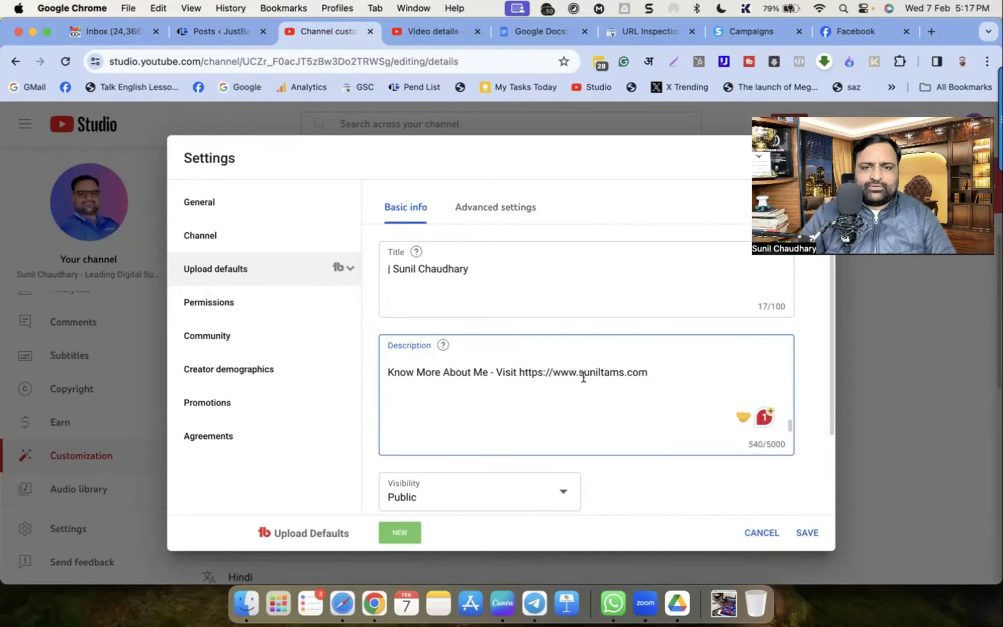
scroll(583, 377, up, 3)
Accept the suggestion to read 'Get a FREE Session' and save the upload defaults
scroll(596, 383, down, 3)
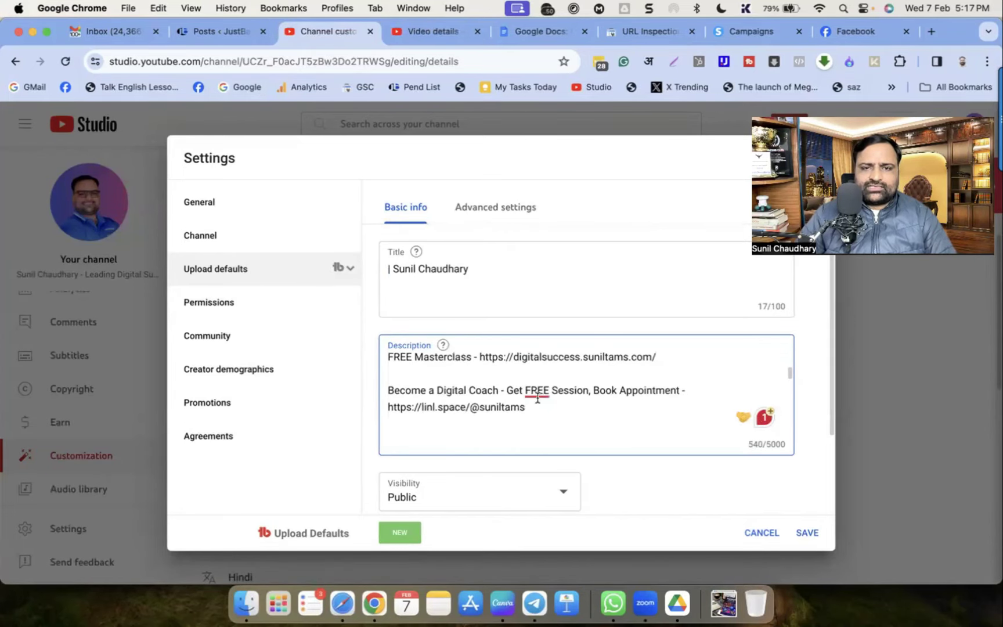
mouse_move(537, 391)
click(546, 431)
scroll(575, 406, down, 5)
scroll(583, 405, up, 5)
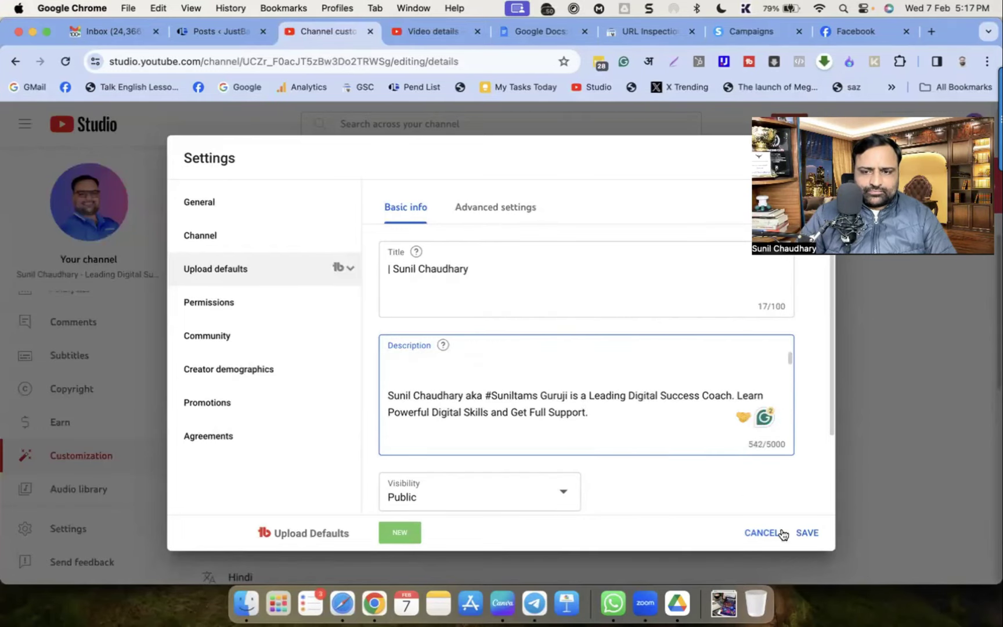
click(806, 537)
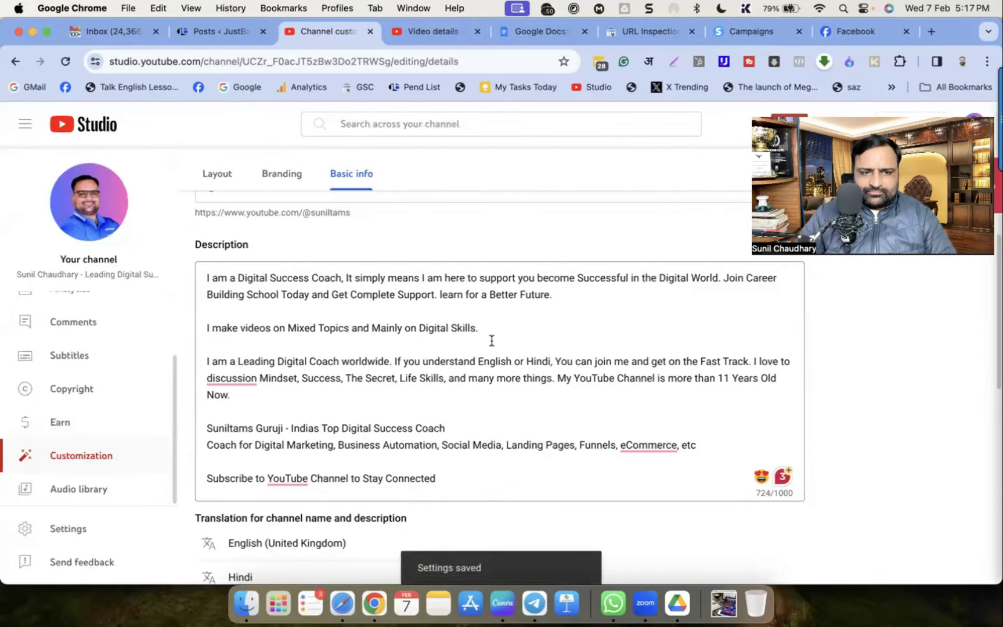
Reopen Settings to Upload defaults to view the saved 537-character description
click(58, 529)
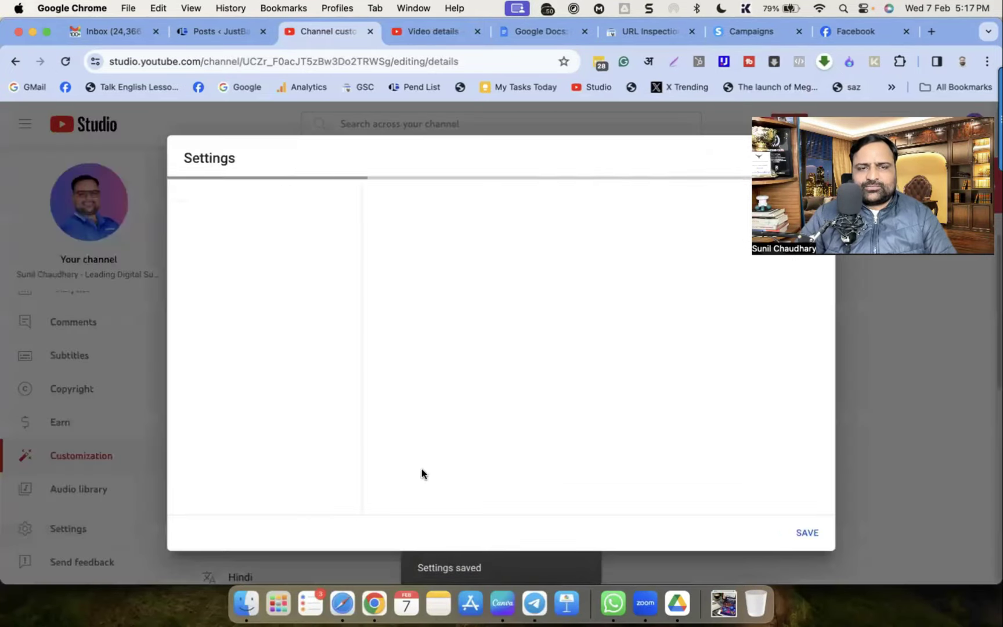
click(275, 277)
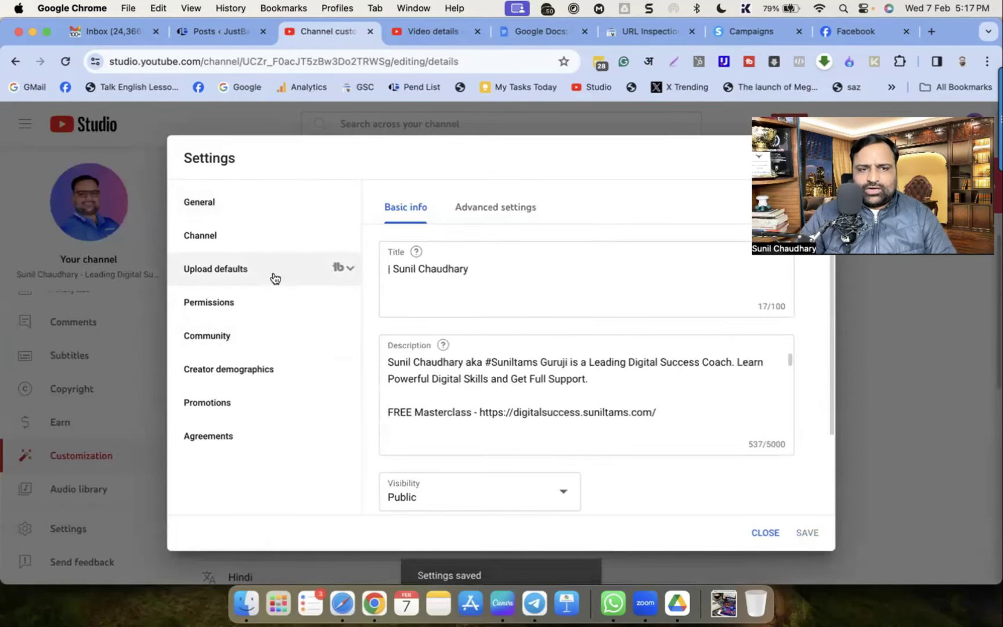
scroll(499, 355, down, 3)
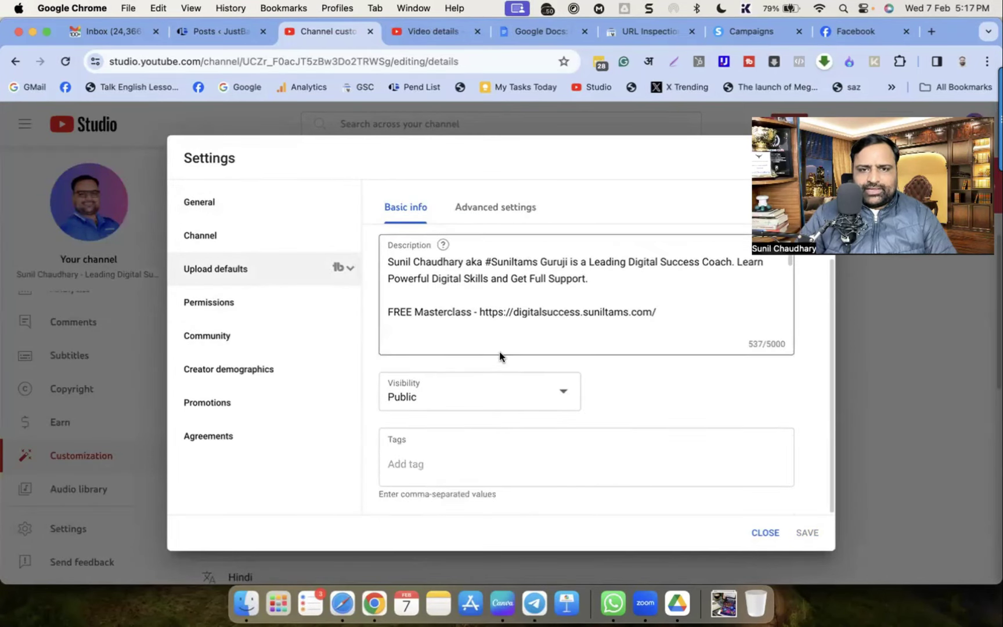
Add default tags from 'Digital Marketing Kaise Seekhen' and 'Digital Coaching Business' to 'Multiple sources of Passive Income'
click(439, 473)
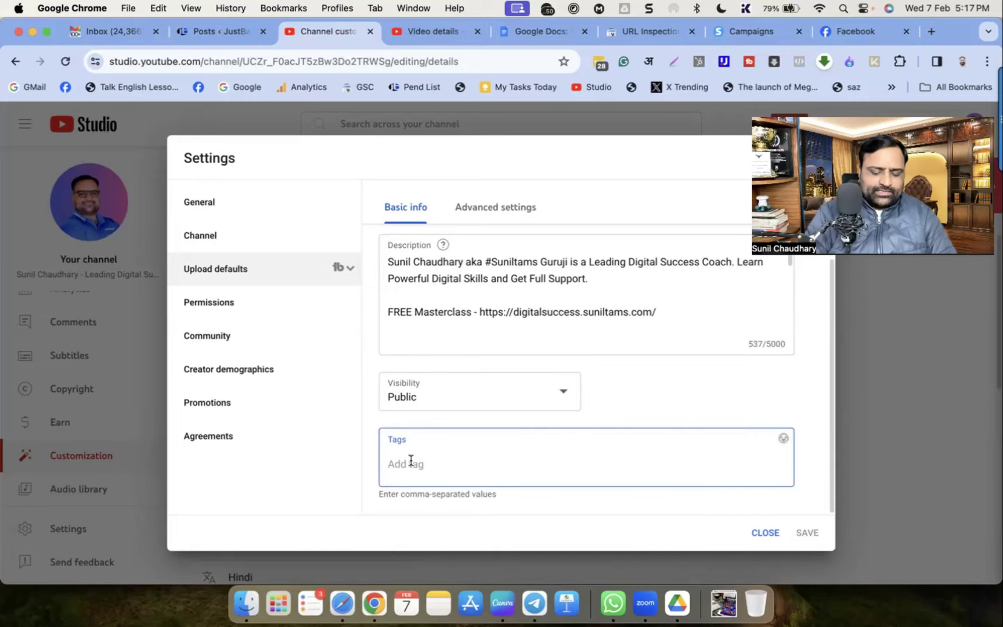
text(Digital Marketing)
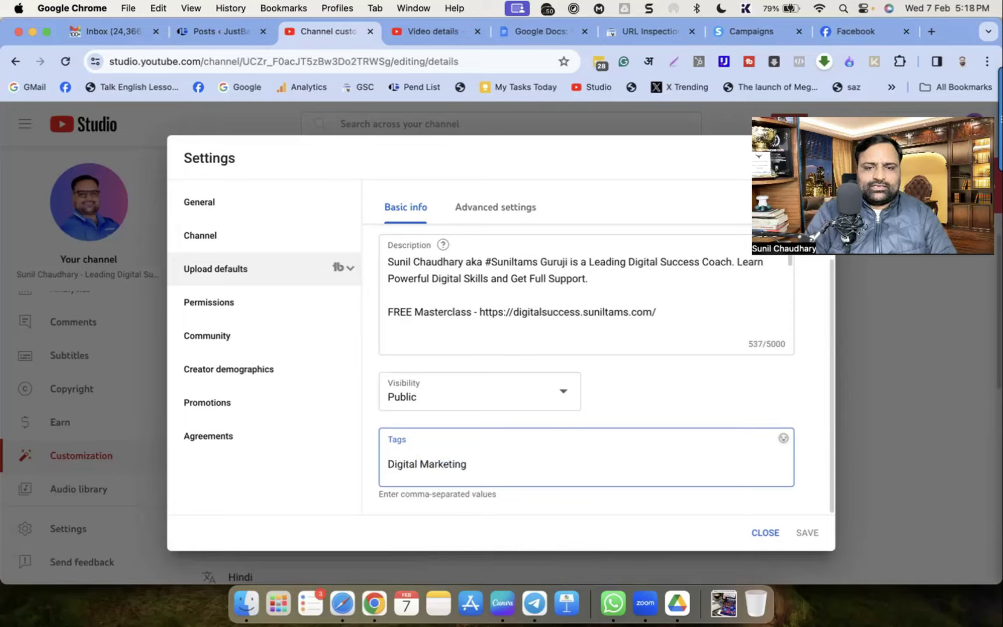
text( Kaise Seekhe)
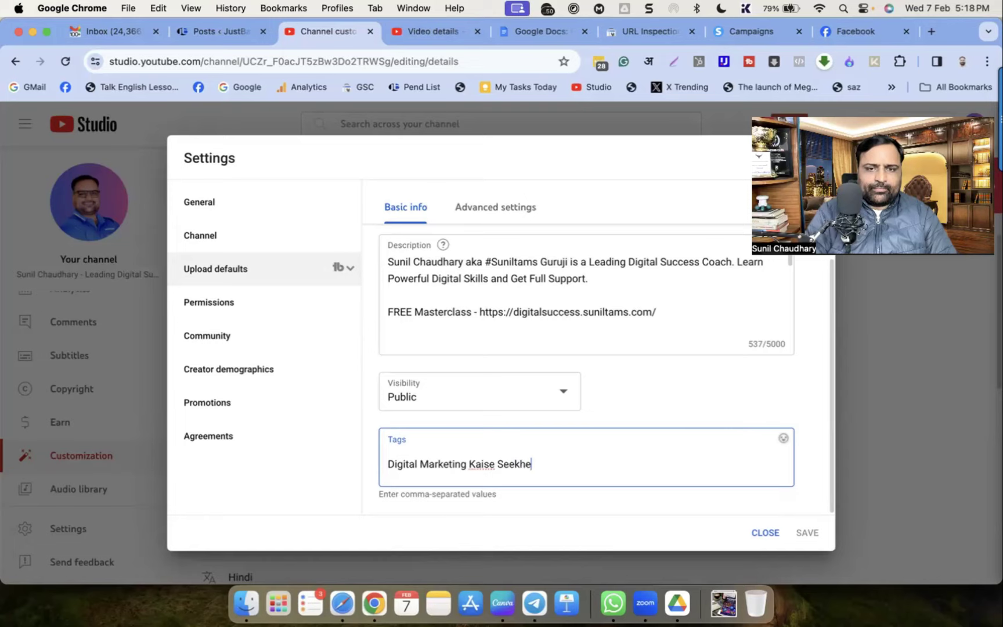
text(n)
key(Return)
text(Youtube)
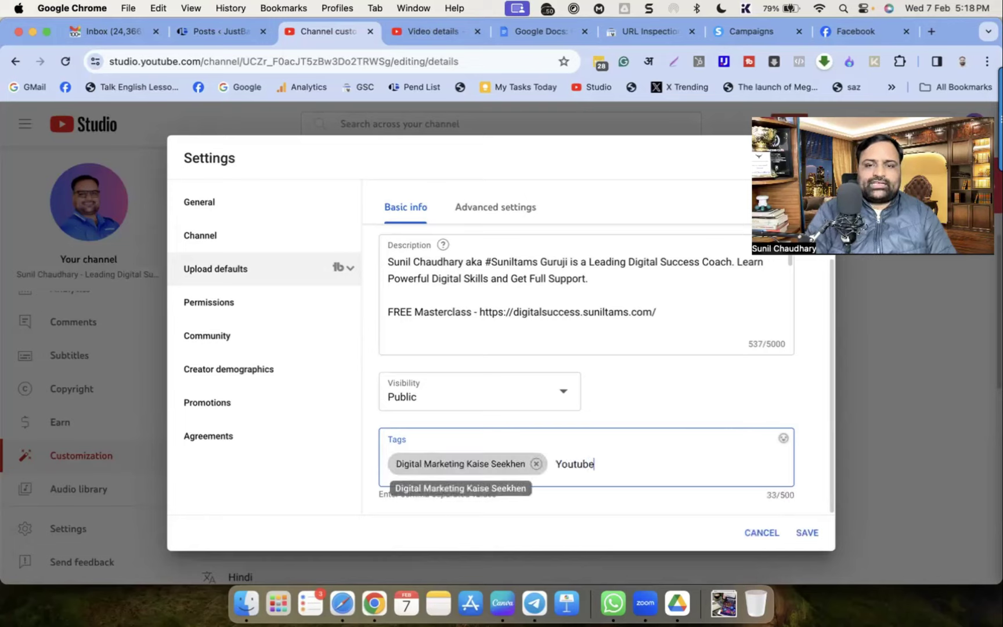
text( Kaise,Digital Coach)
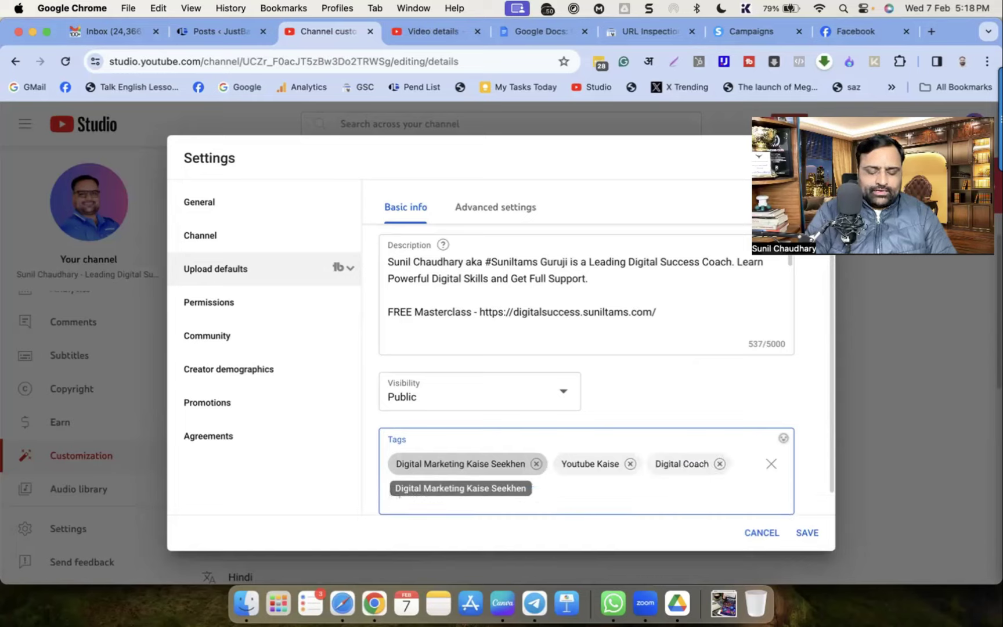
text(,Digital Marketing Coach,)
text(Digital Marketing )
text(course For Beginn)
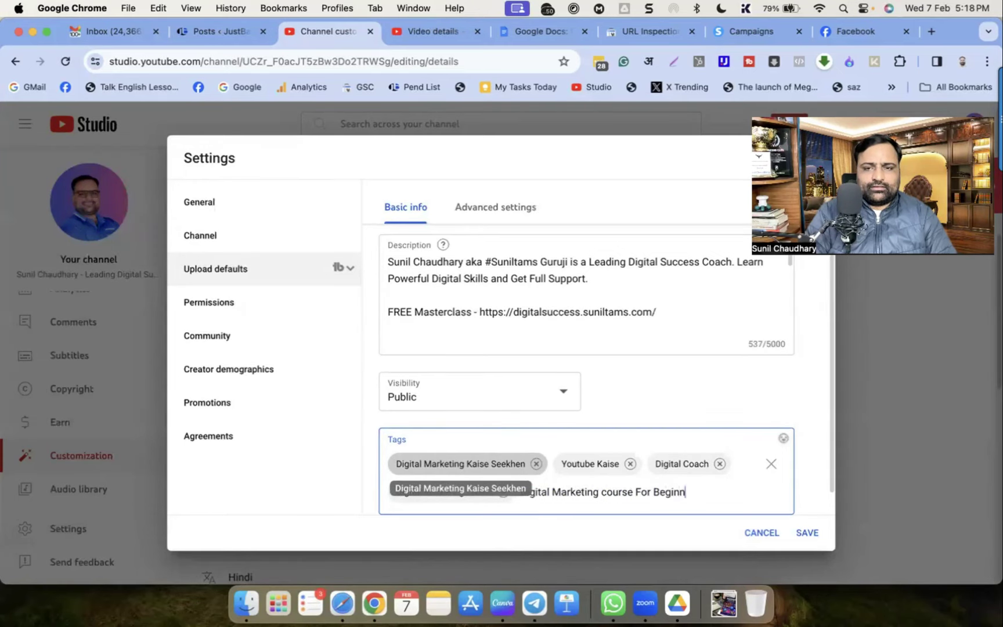
text(ers,Free Digital)
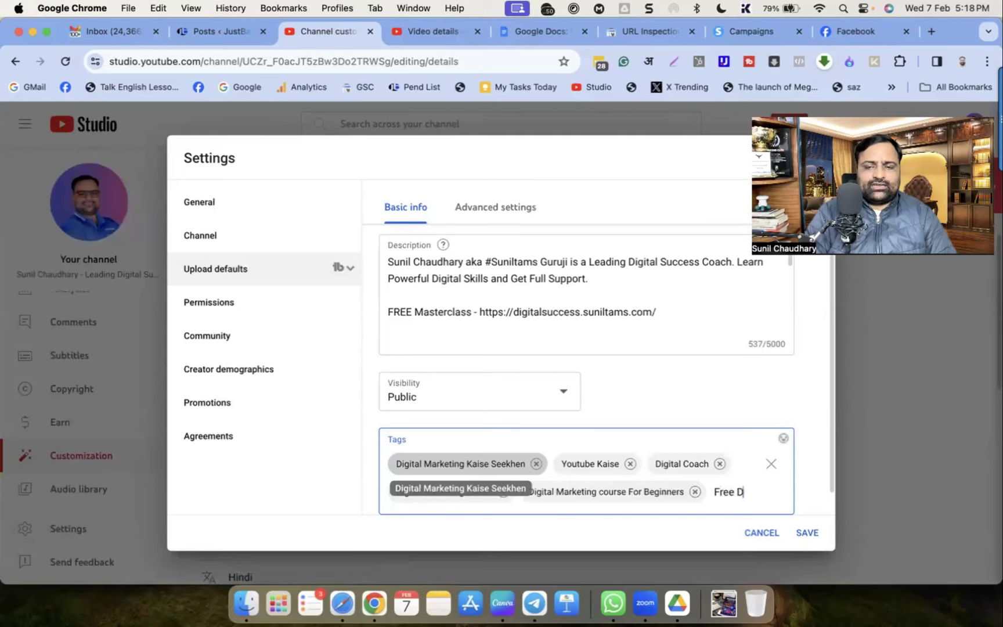
text( Marketing Cours)
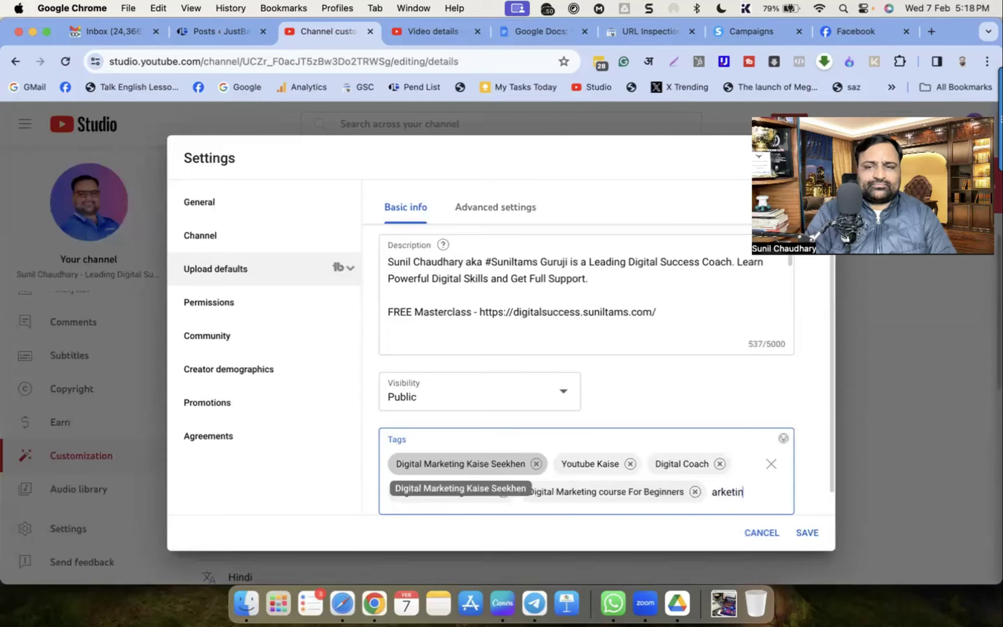
text(e,)
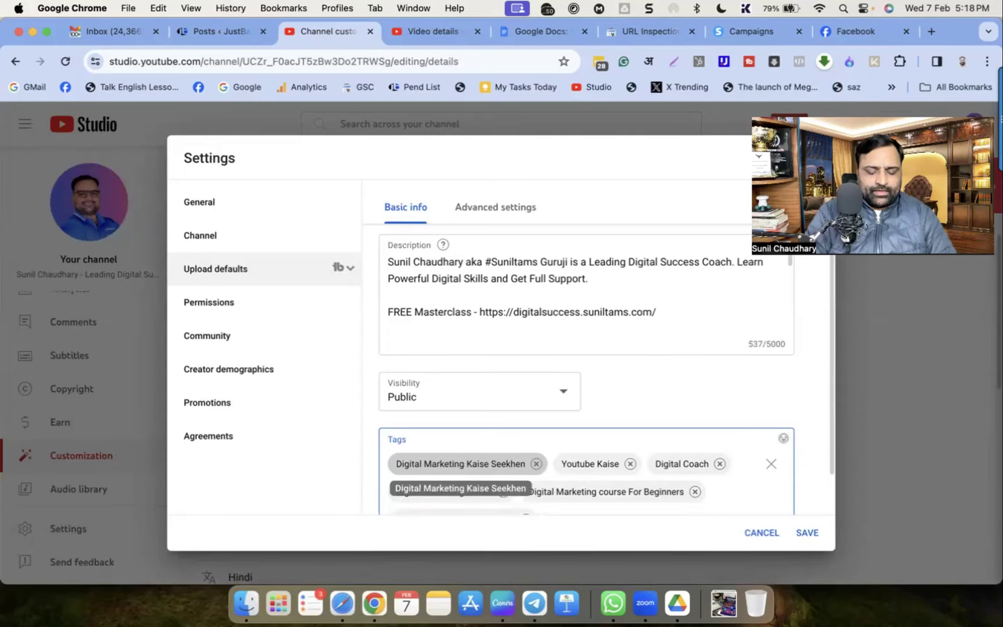
text(Free Digital Coach course)
key(Return)
text(Digit)
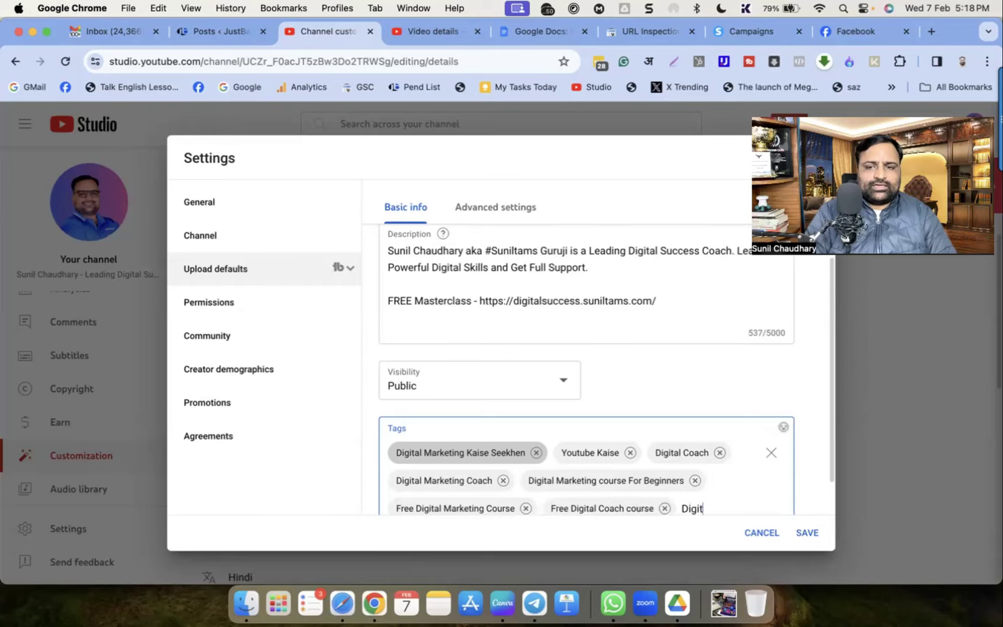
text(al Coaching Business)
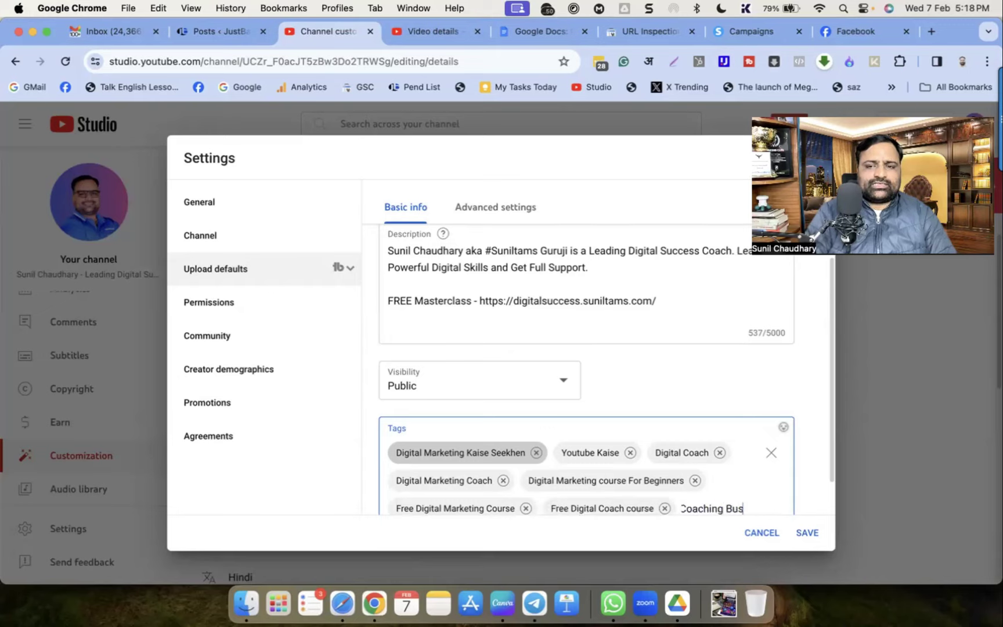
key(Return)
text(H)
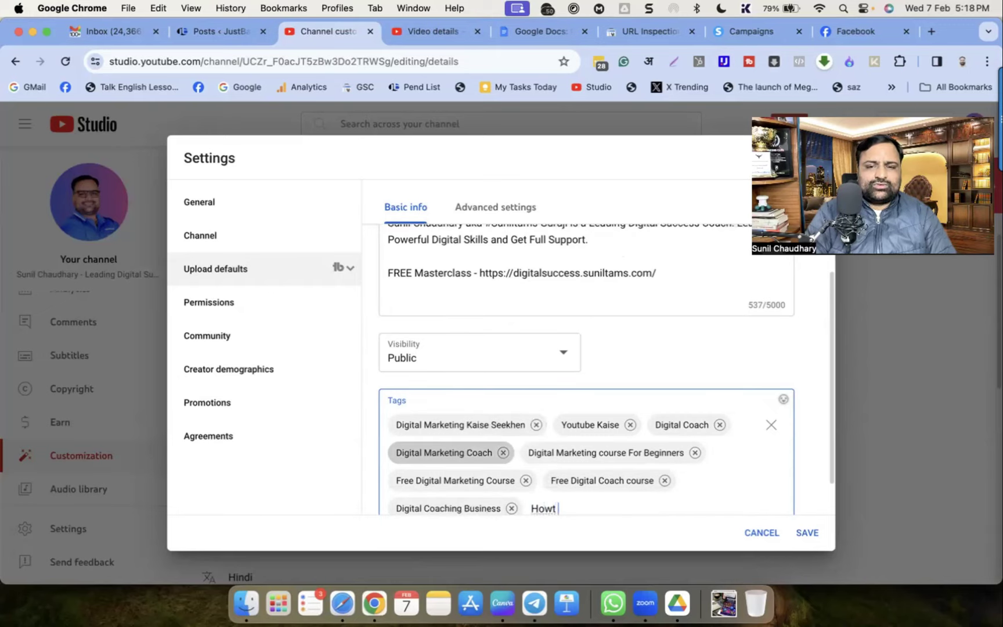
text(ow to Become a Digital Coa)
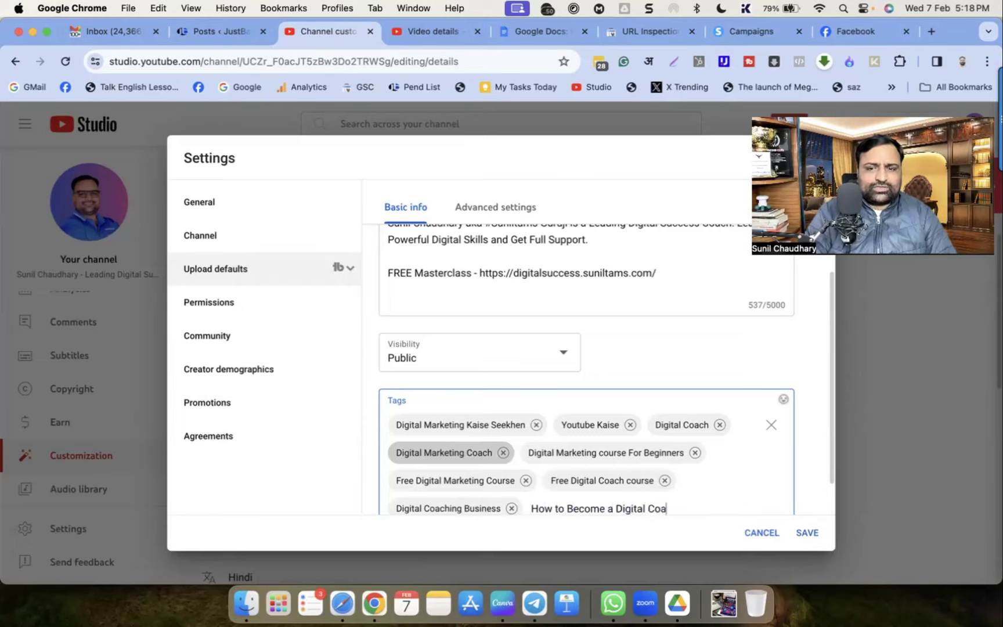
text(ch,)
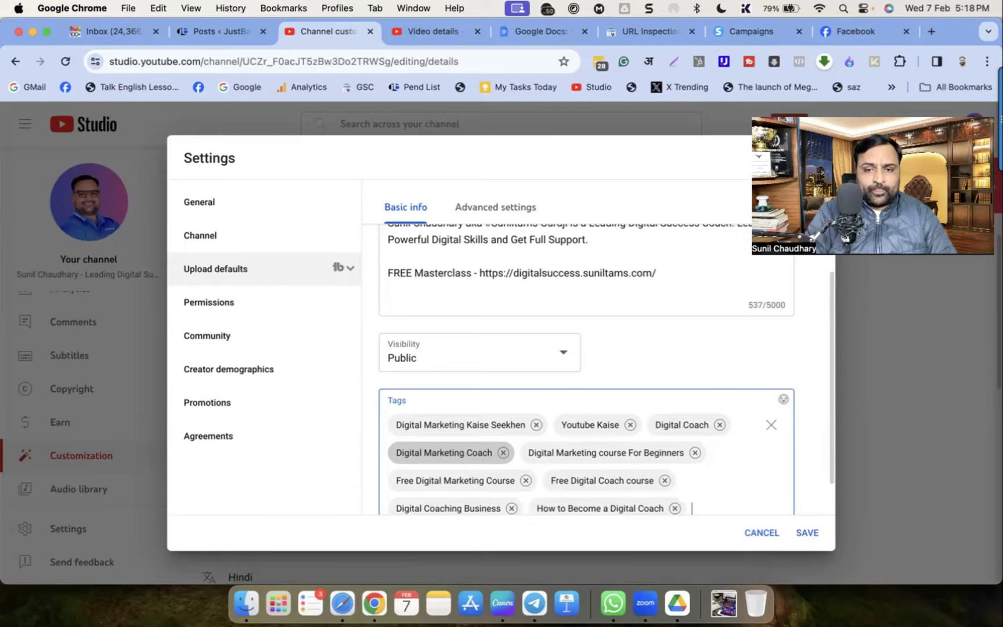
text(How)
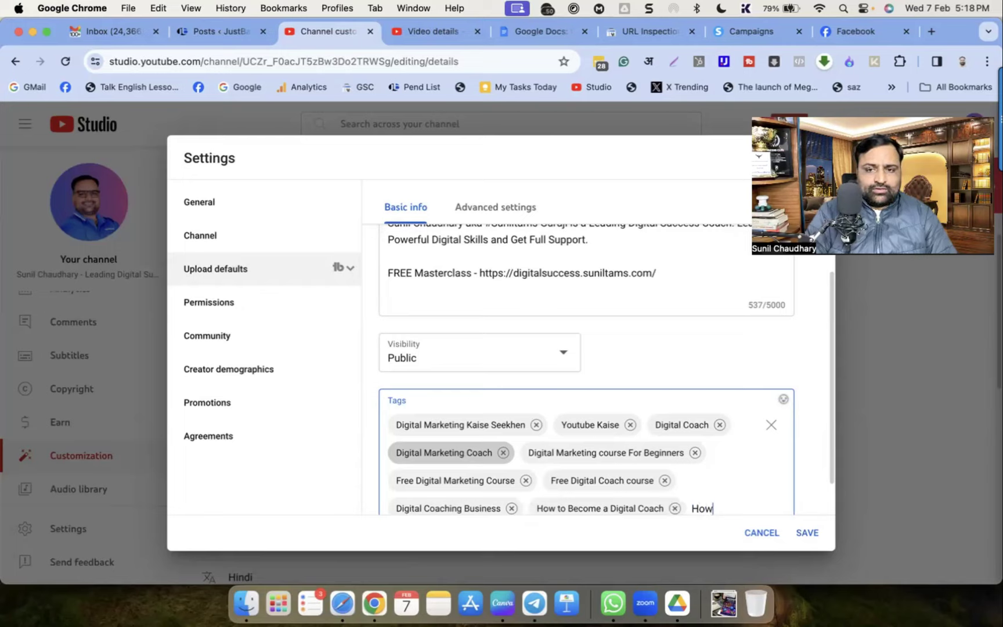
text( to Make Money)
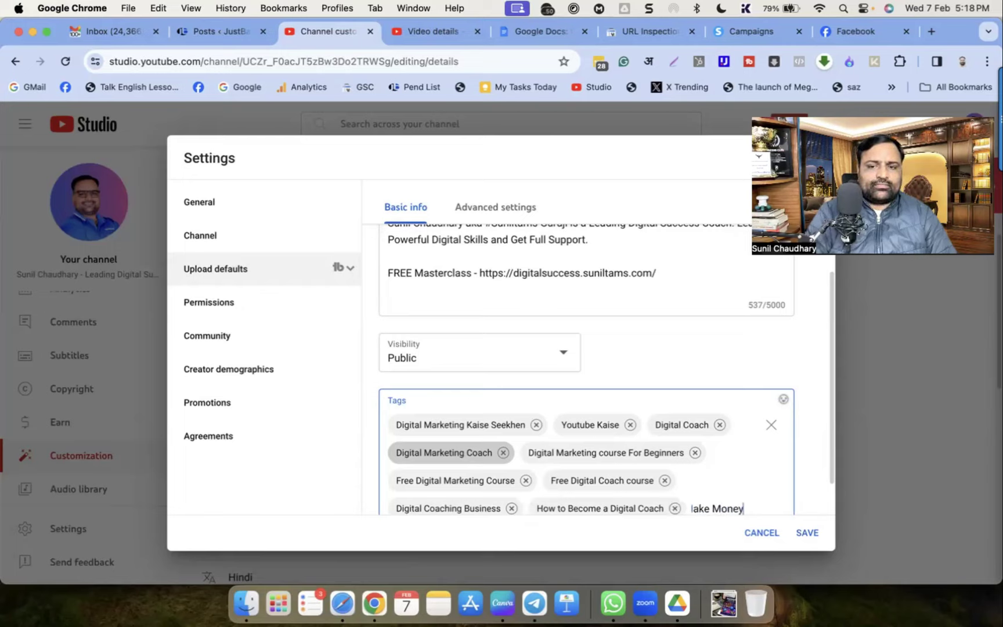
text( online,How)
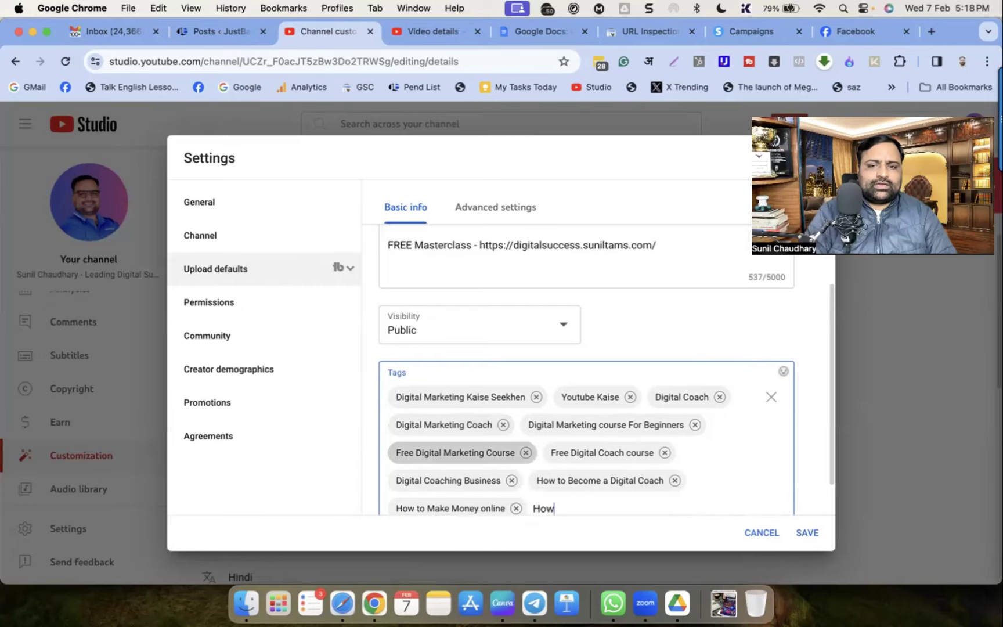
text( to make money on youtube)
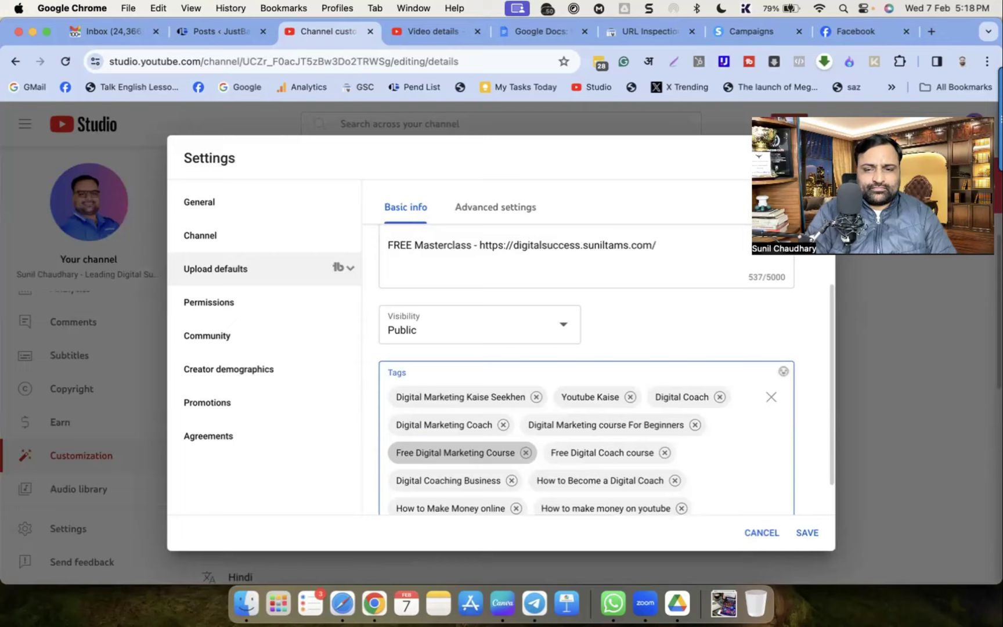
text(,Social Media Skills,)
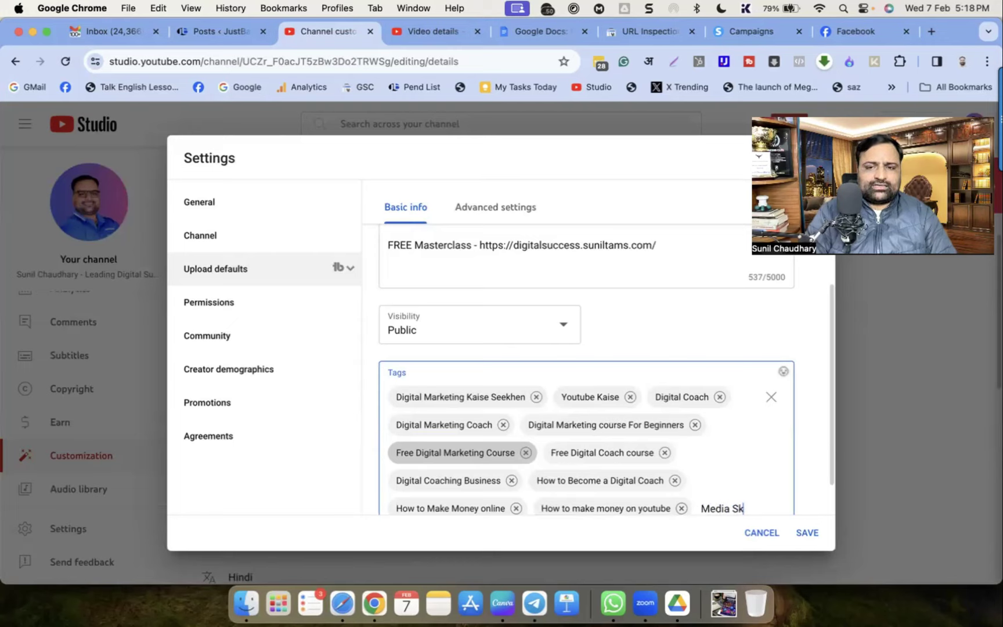
text(Lead Magnet,)
text(How )
text(to Create Online Cours)
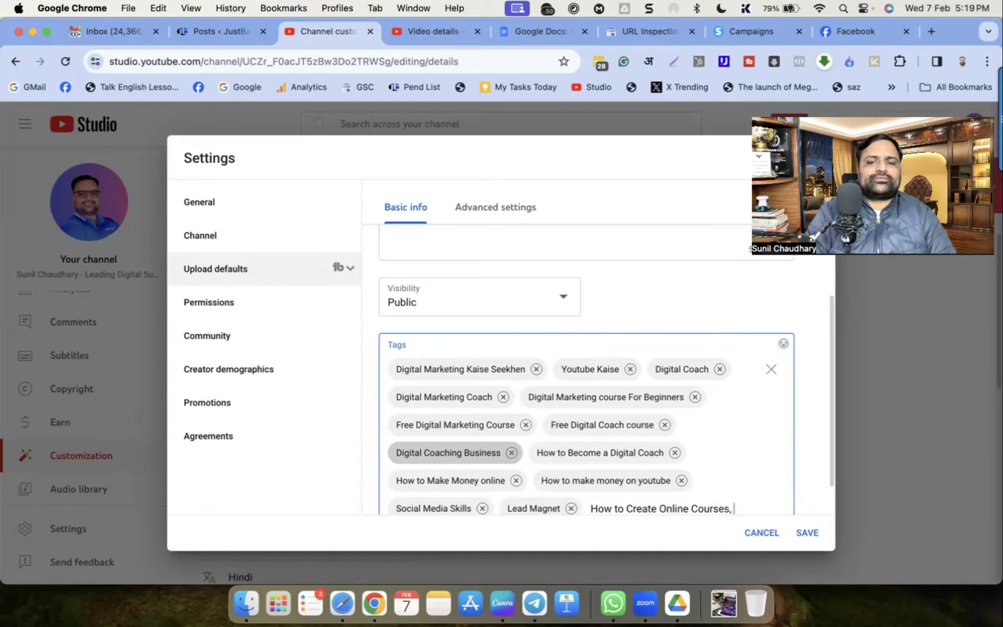
text(es,P)
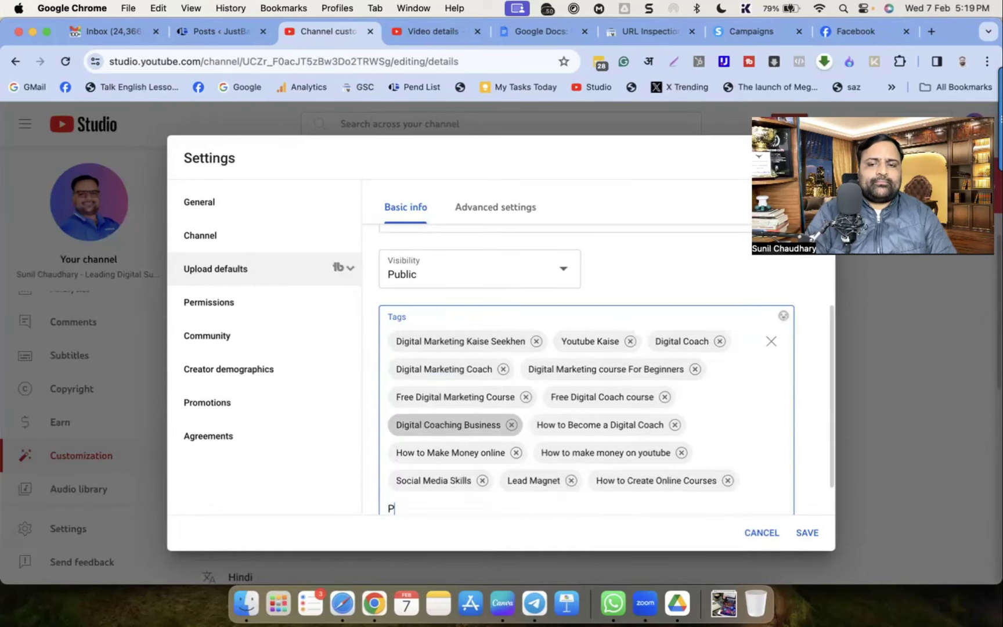
text(assive Income Sources,)
text(Multiple sources of )
text(Passive Income,)
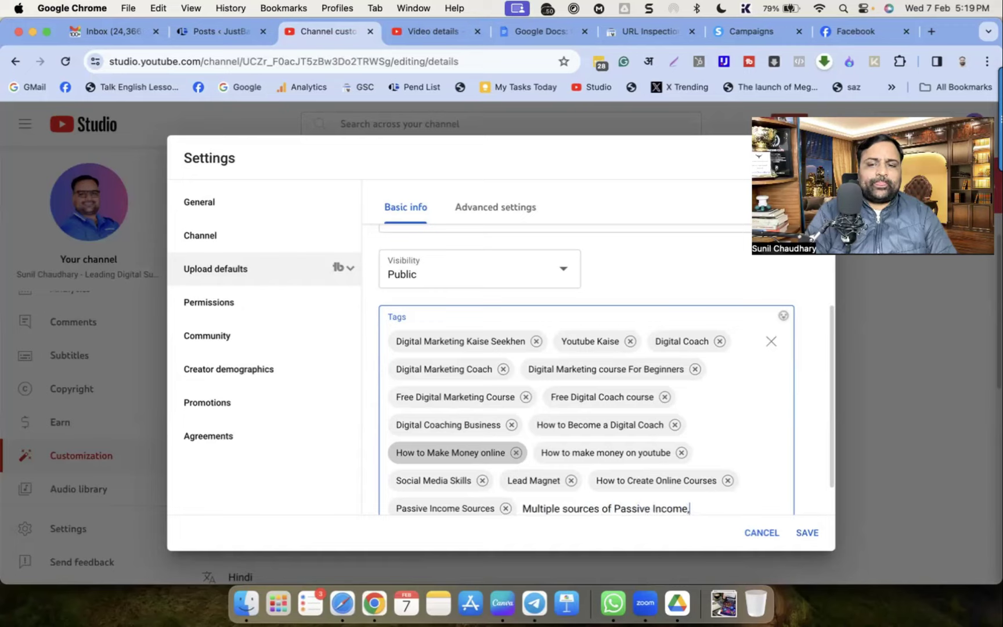
key(Return)
Add tags 'Freedom Business Model', 'Freedom Lifestyle' and the channel handle, then save the defaults
text(Freedom Business Mod)
text(el)
key(Return)
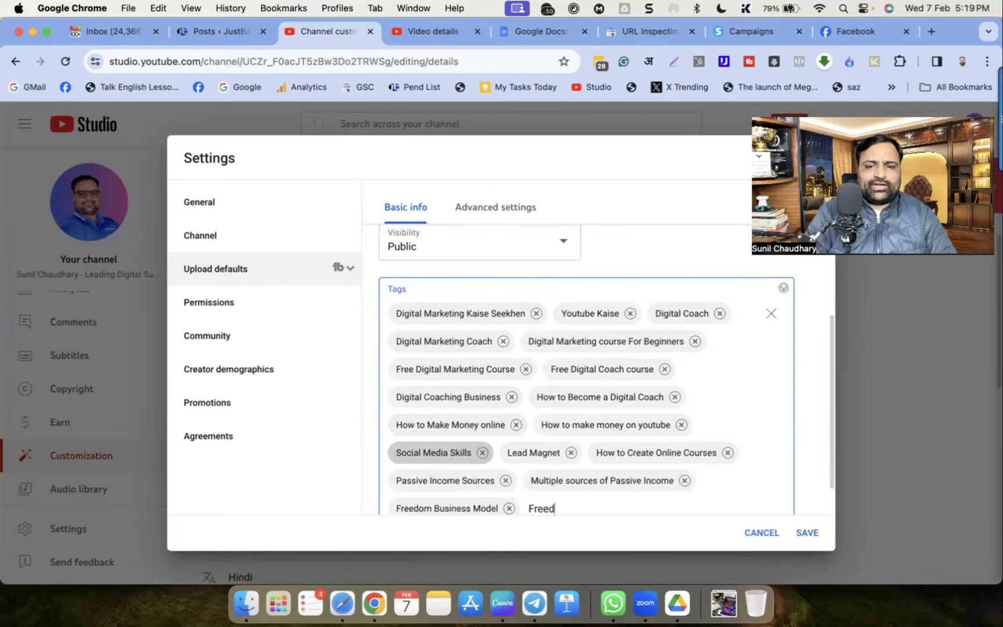
text(Freedom Lifestyle)
key(Return)
scroll(479, 440, down, 2)
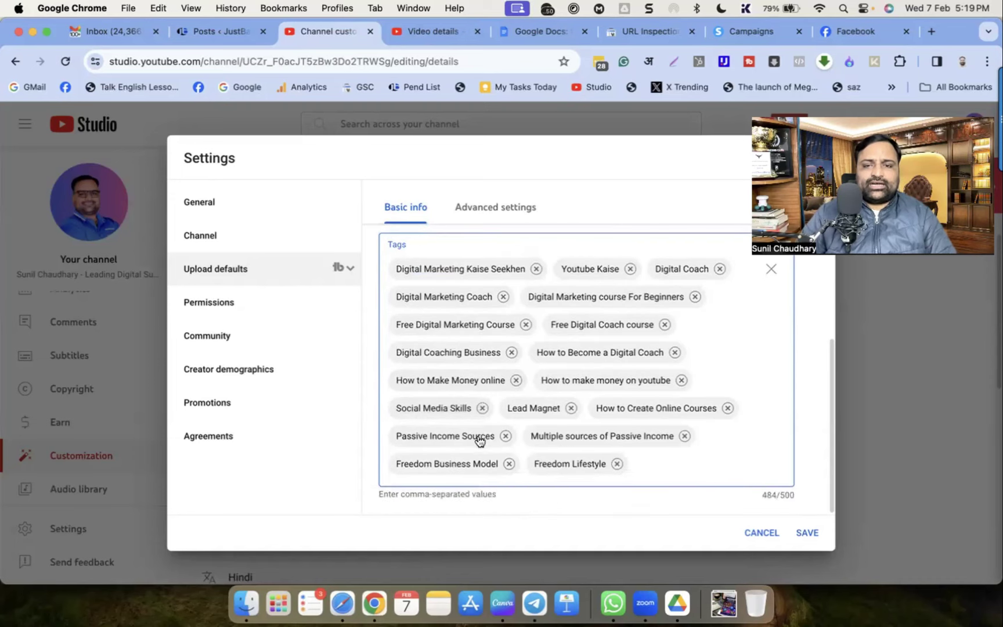
text(suniltams)
key(Return)
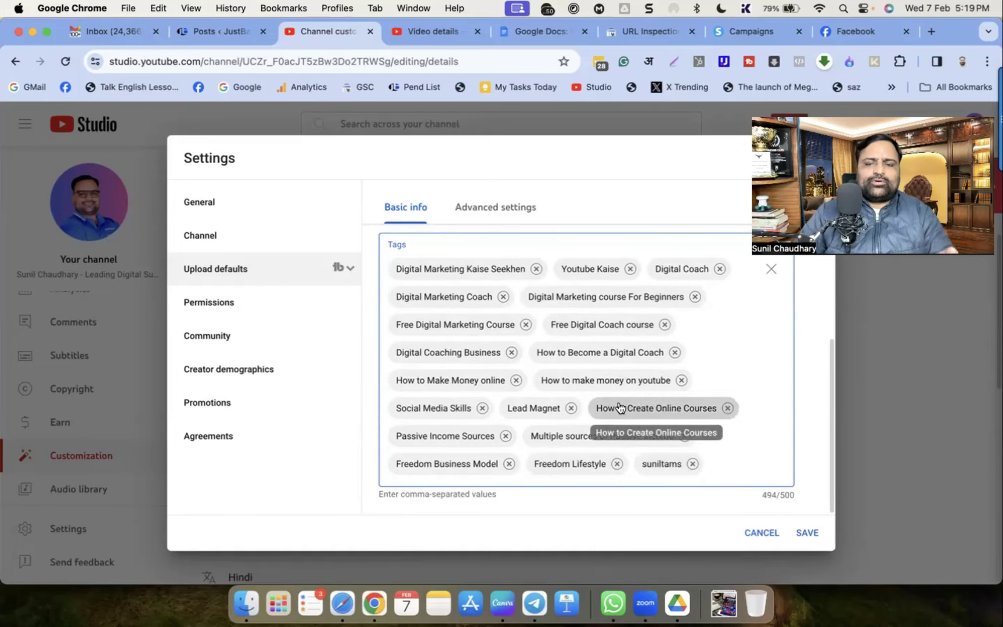
click(807, 533)
click(82, 529)
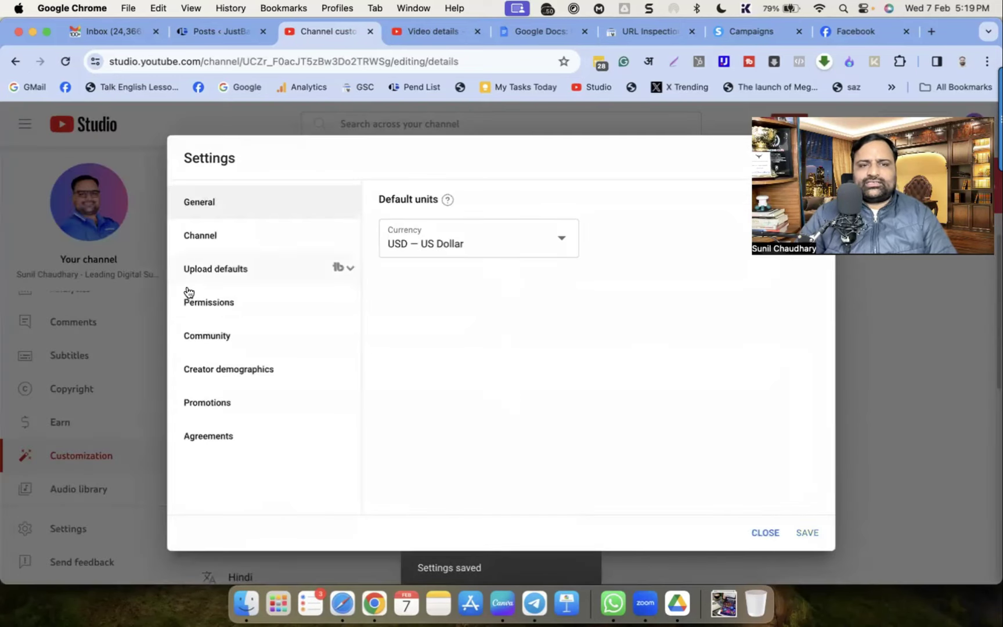
In advanced upload defaults, set the license to Standard YouTube License
click(202, 268)
click(501, 209)
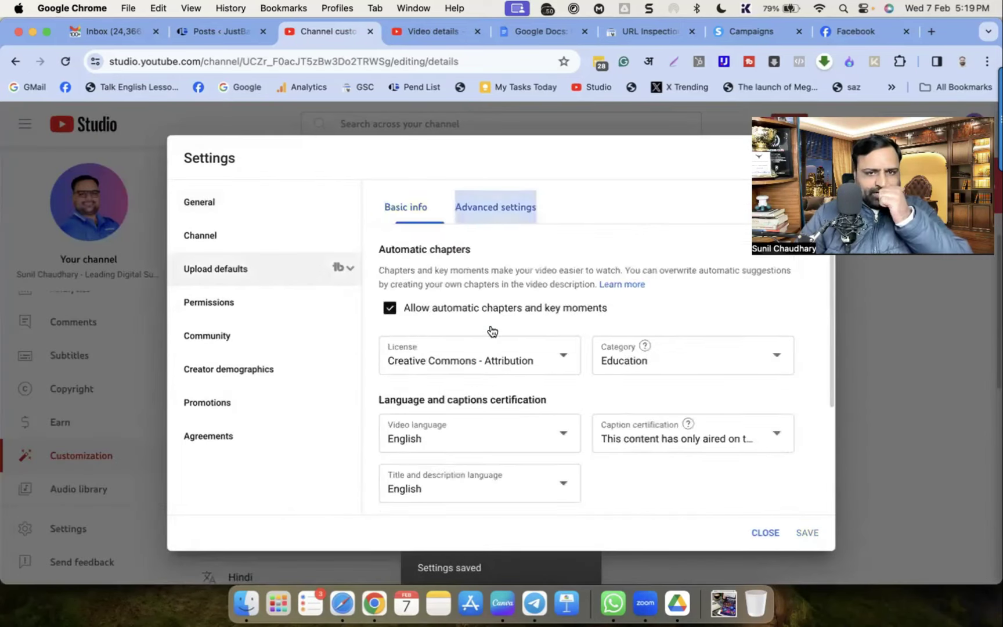
scroll(572, 283, down, 3)
scroll(585, 277, up, 1)
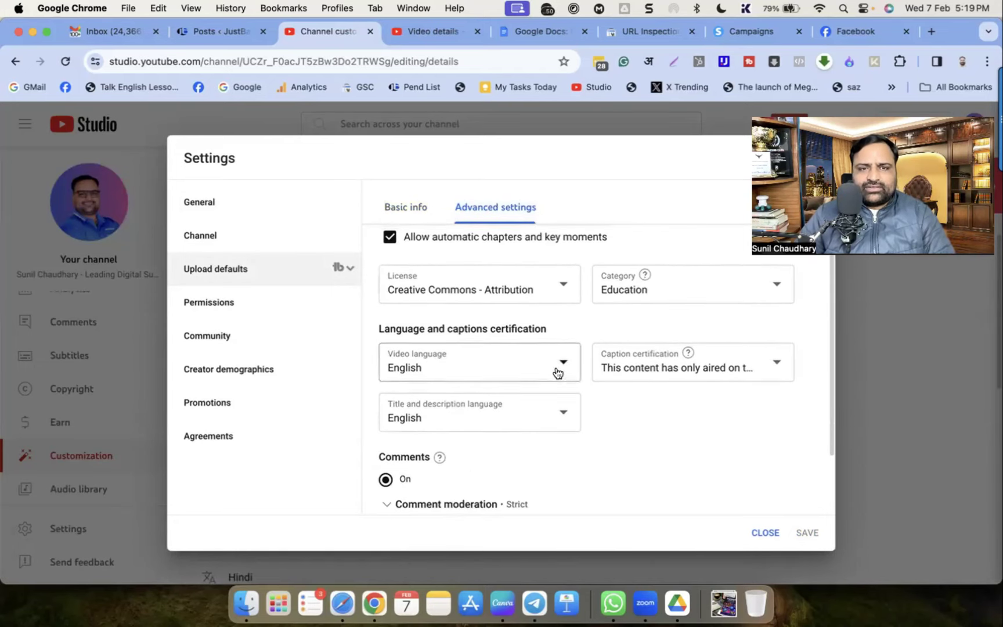
click(488, 295)
click(433, 286)
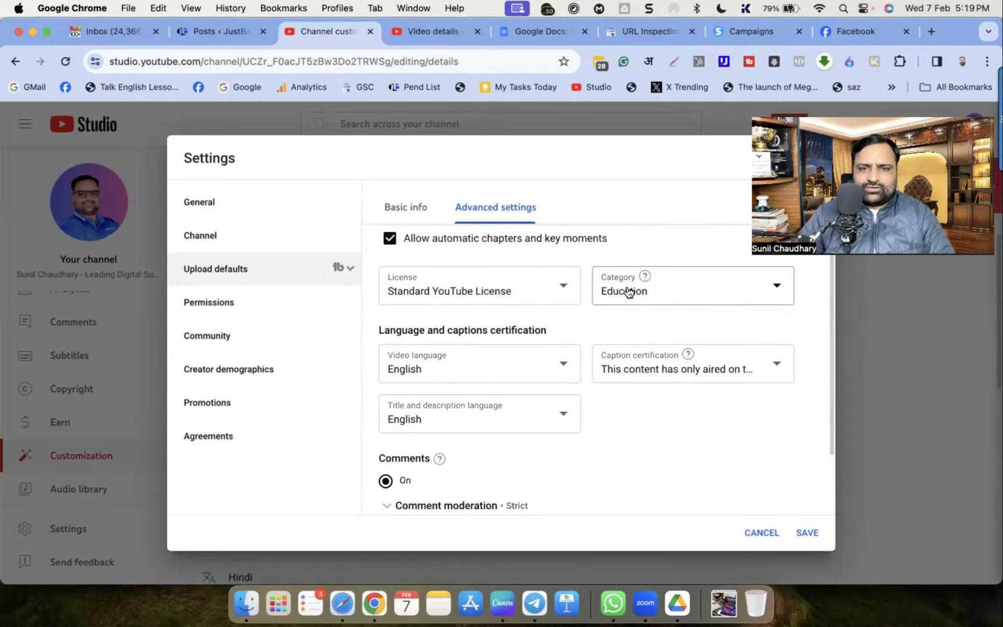
Set the default video category to Education
click(696, 302)
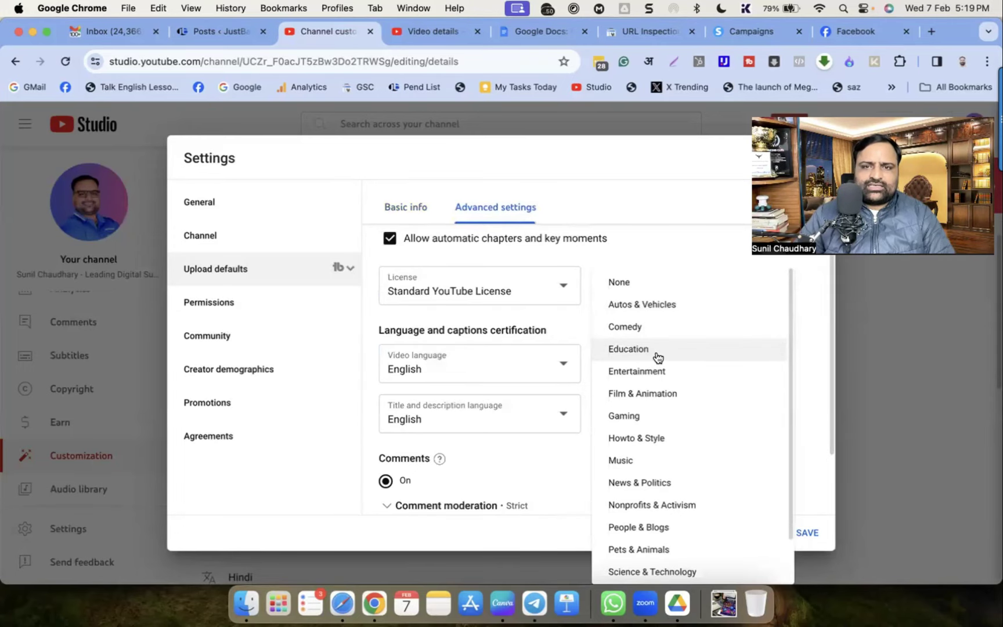
click(653, 437)
click(679, 289)
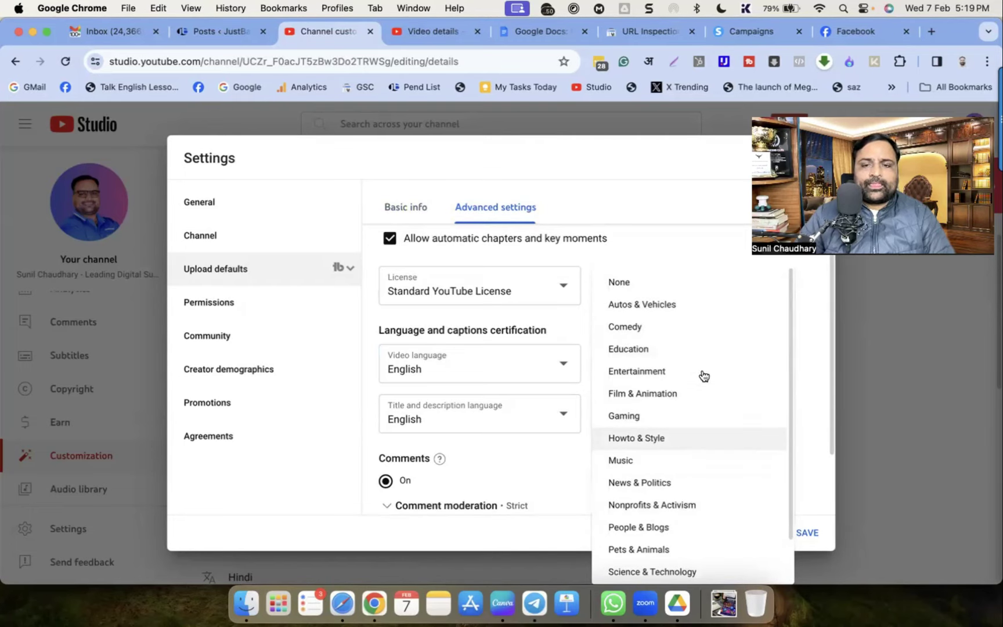
click(632, 350)
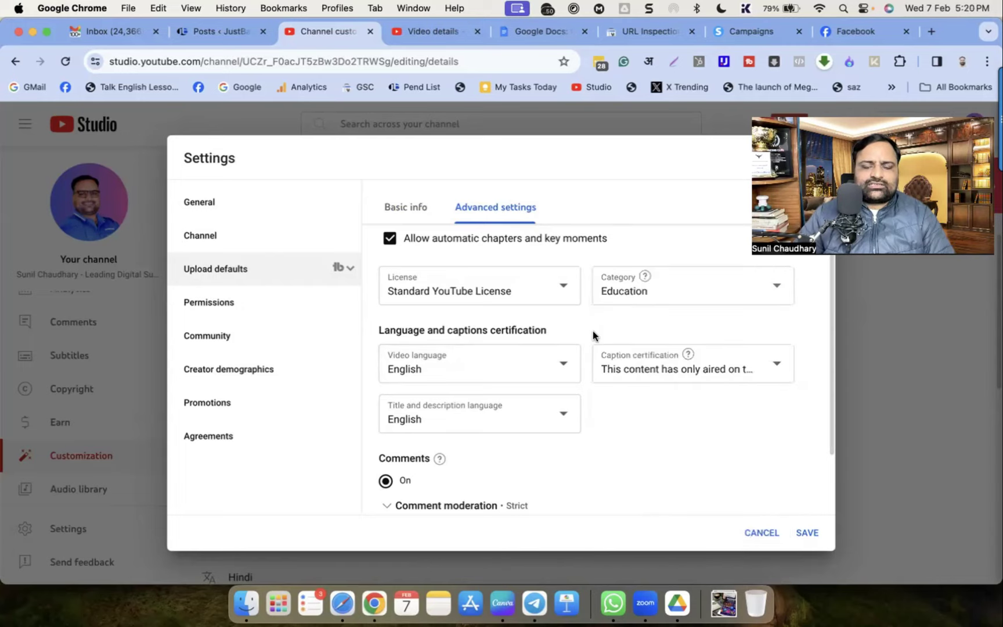
Set the default video language to Hindi and save the upload defaults
click(439, 375)
scroll(439, 323, up, 3)
scroll(439, 325, down, 8)
scroll(442, 335, down, 7)
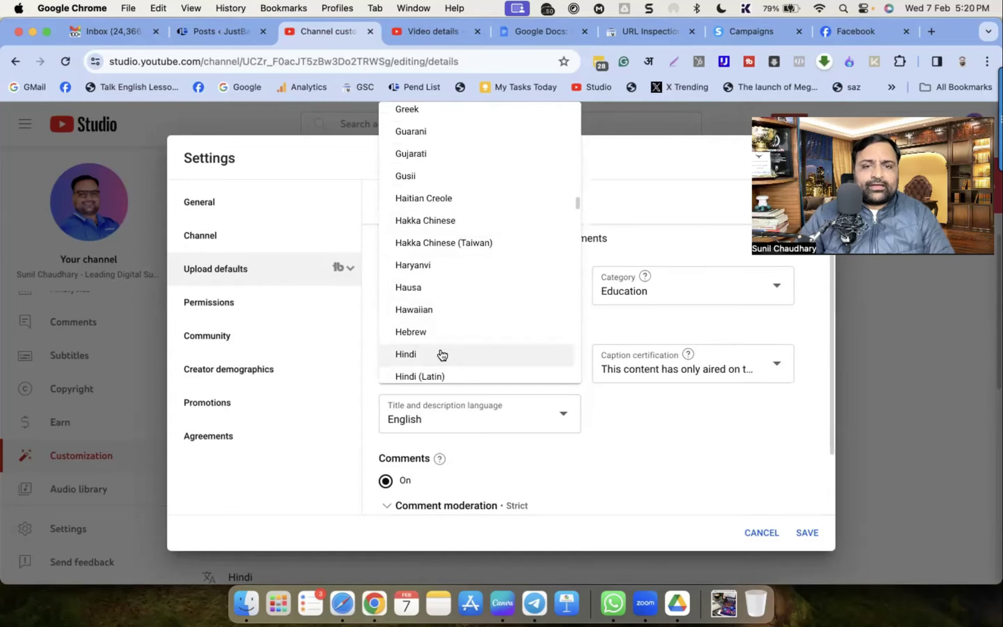
click(524, 397)
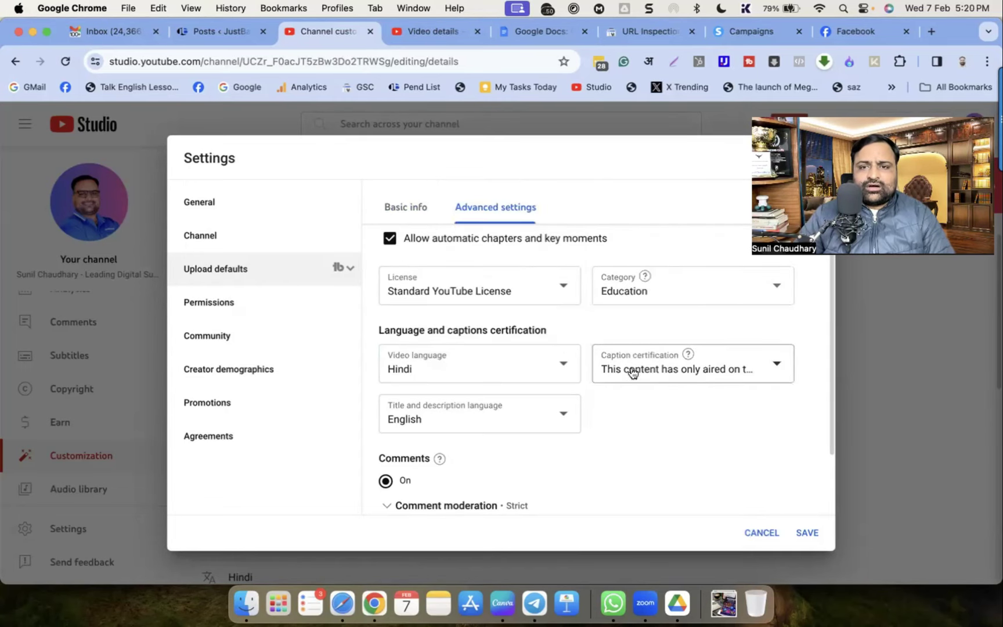
scroll(719, 431, down, 2)
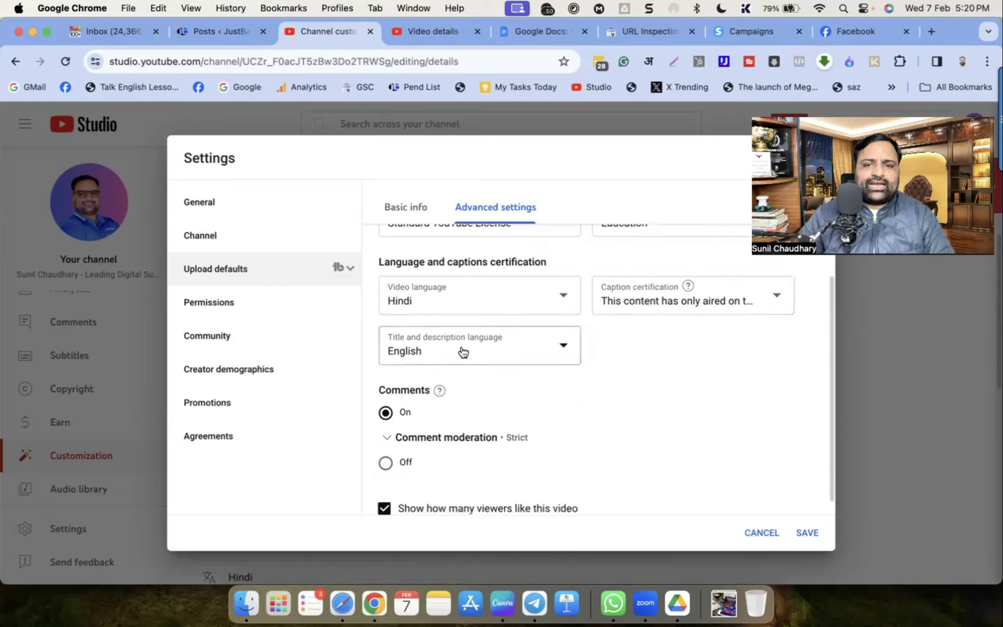
scroll(518, 380, down, 1)
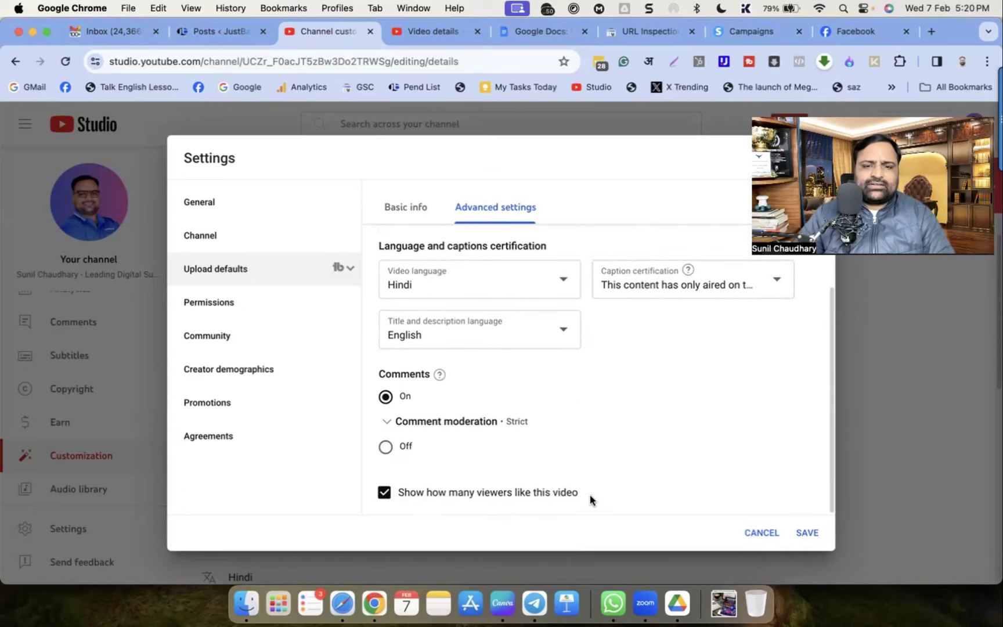
click(804, 532)
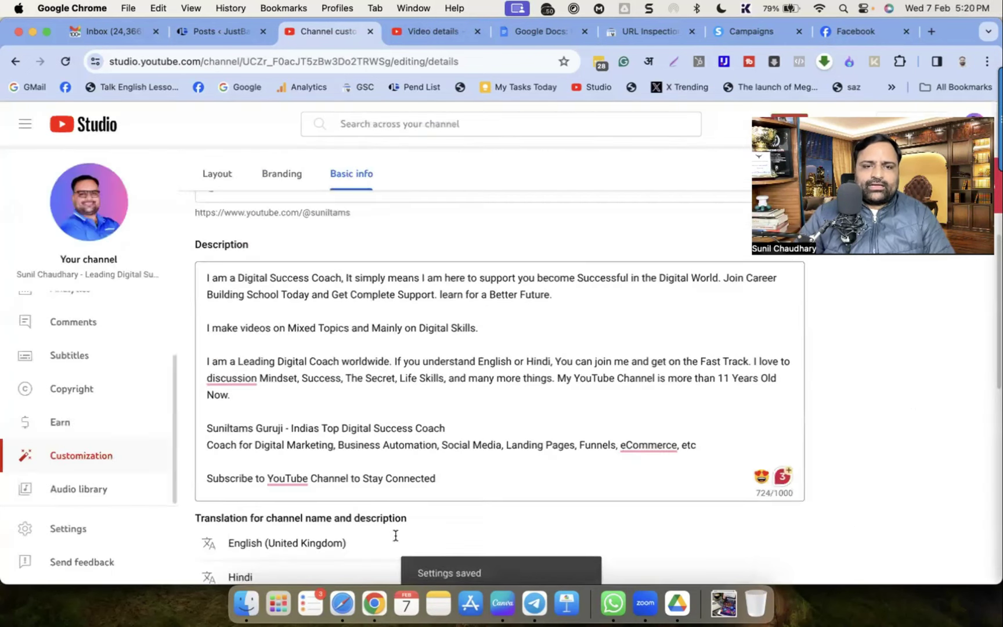
In channel Permissions, invite the first person's e-mail address with Manager access
click(68, 528)
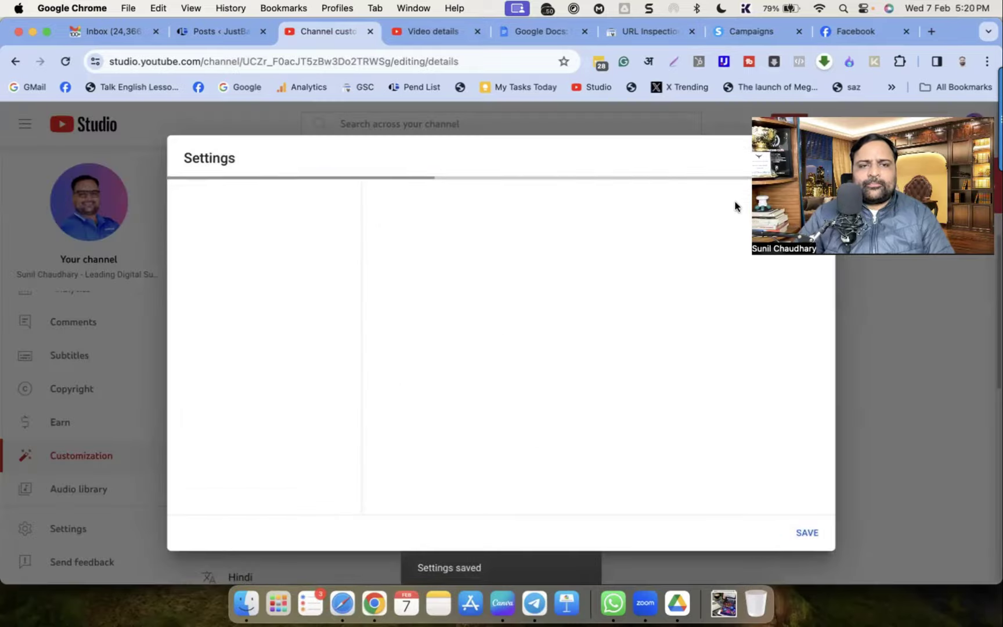
click(208, 306)
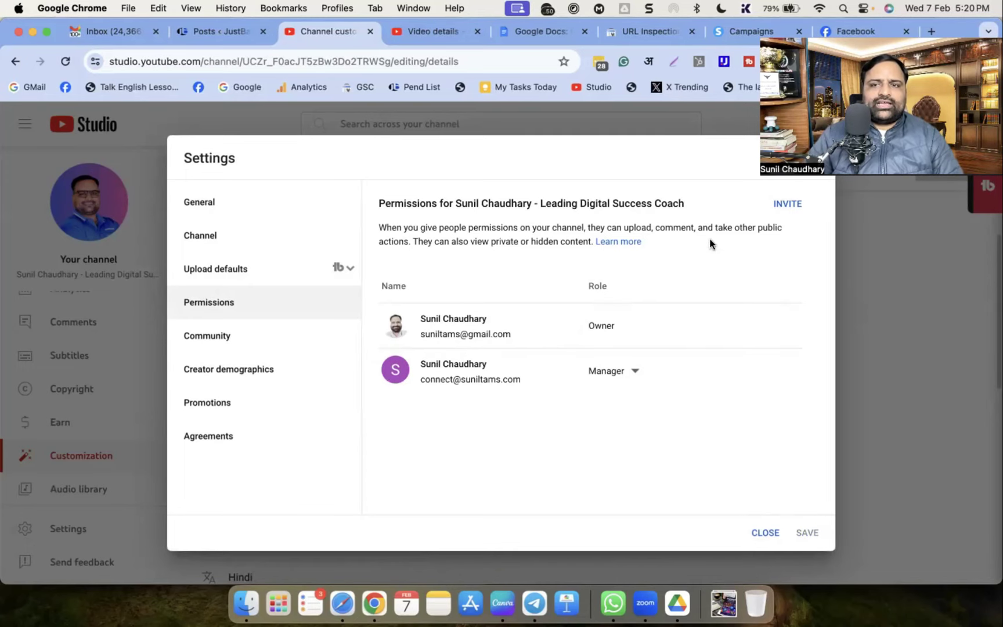
click(793, 205)
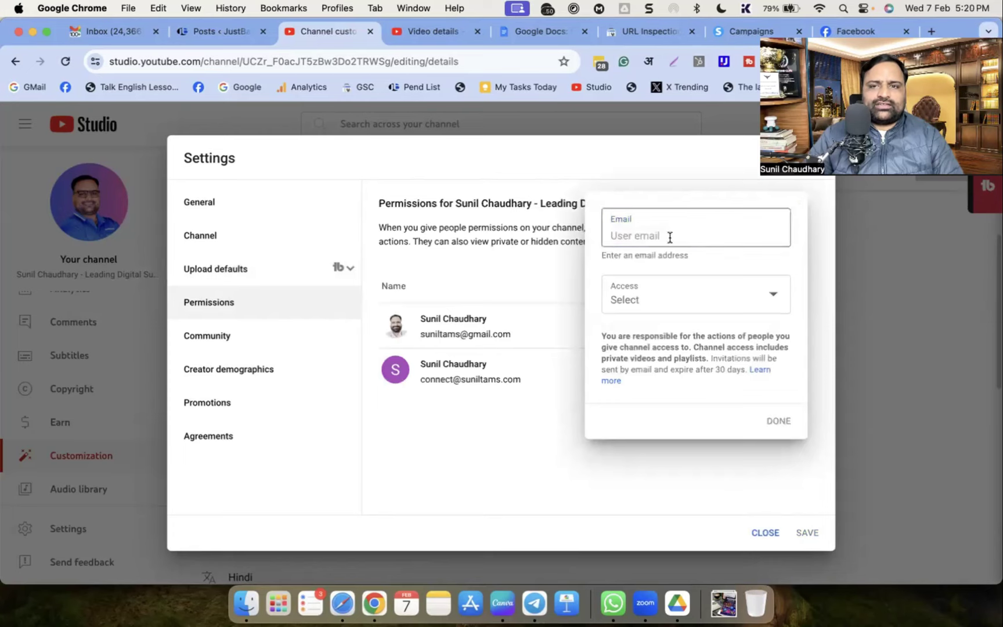
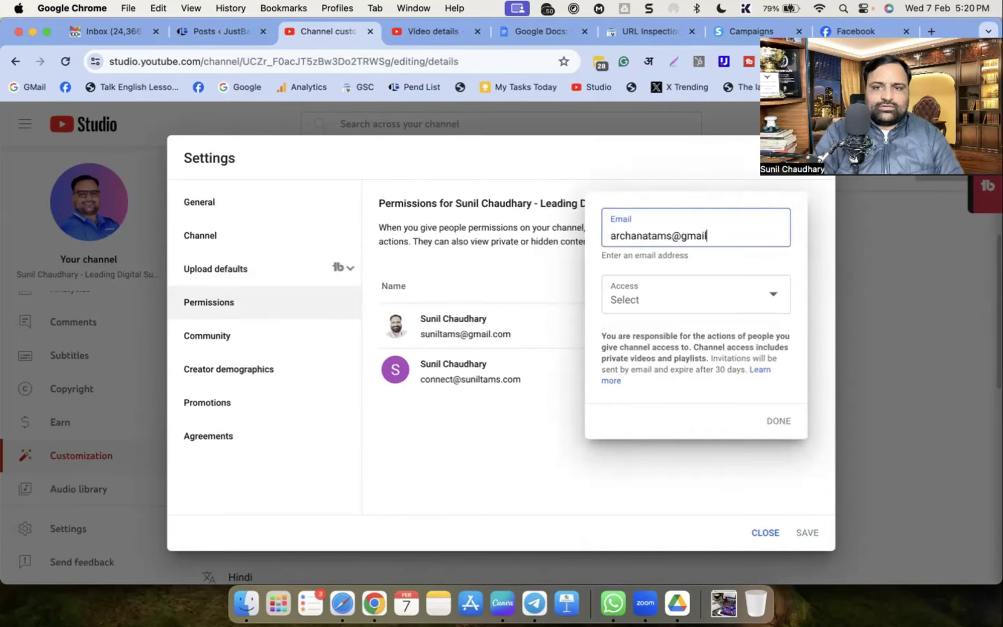
click(638, 300)
click(638, 302)
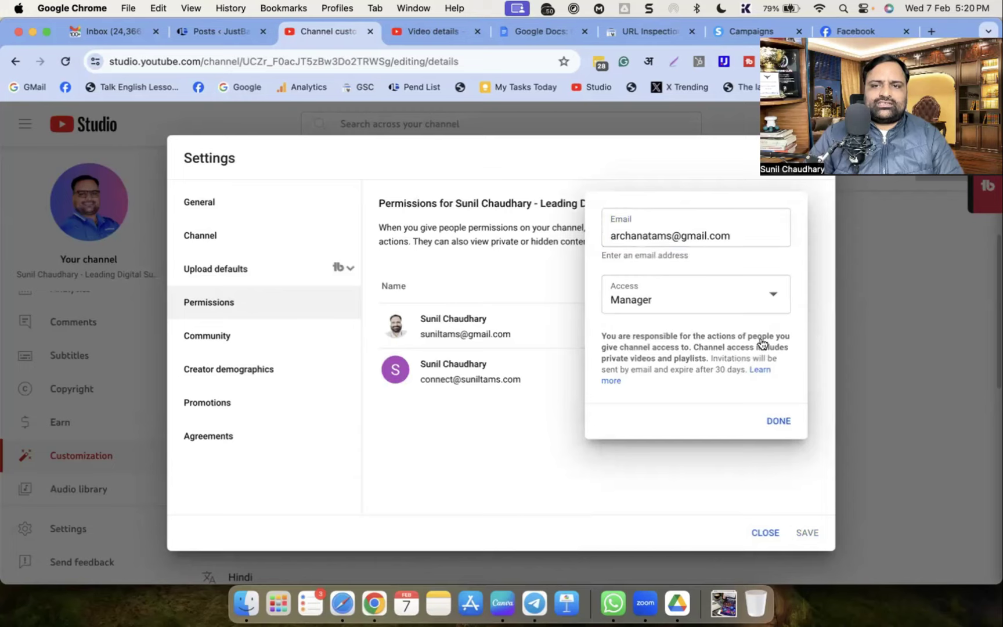
click(779, 422)
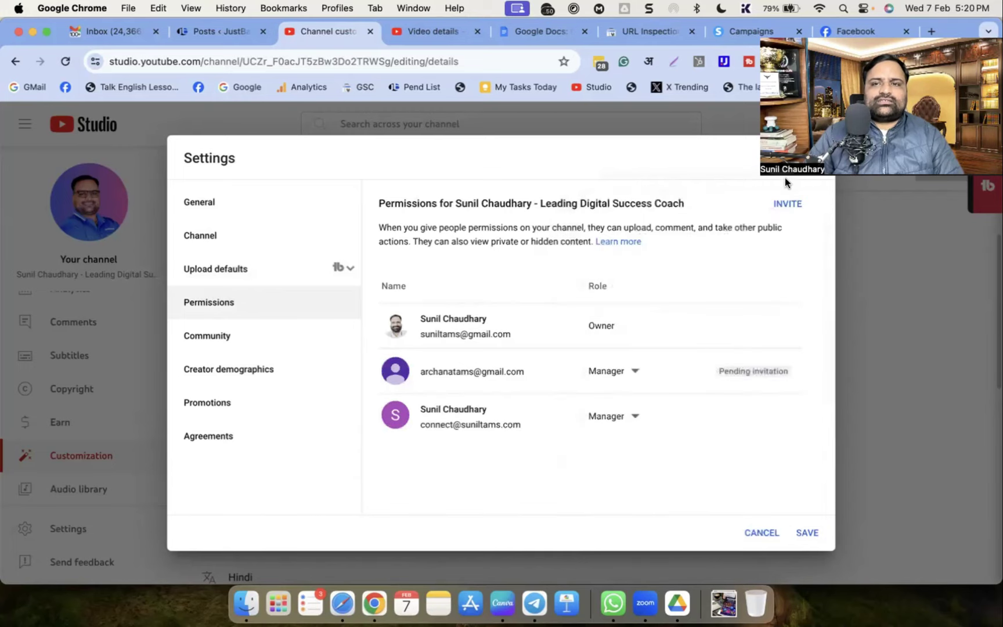
Invite a second e-mail address as Manager and save the permission changes
click(787, 204)
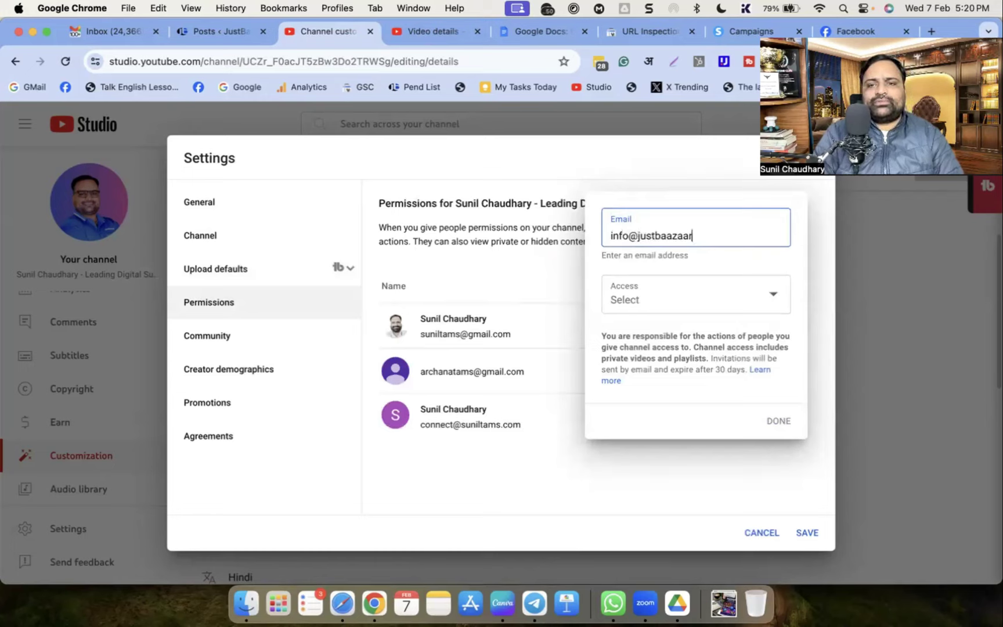
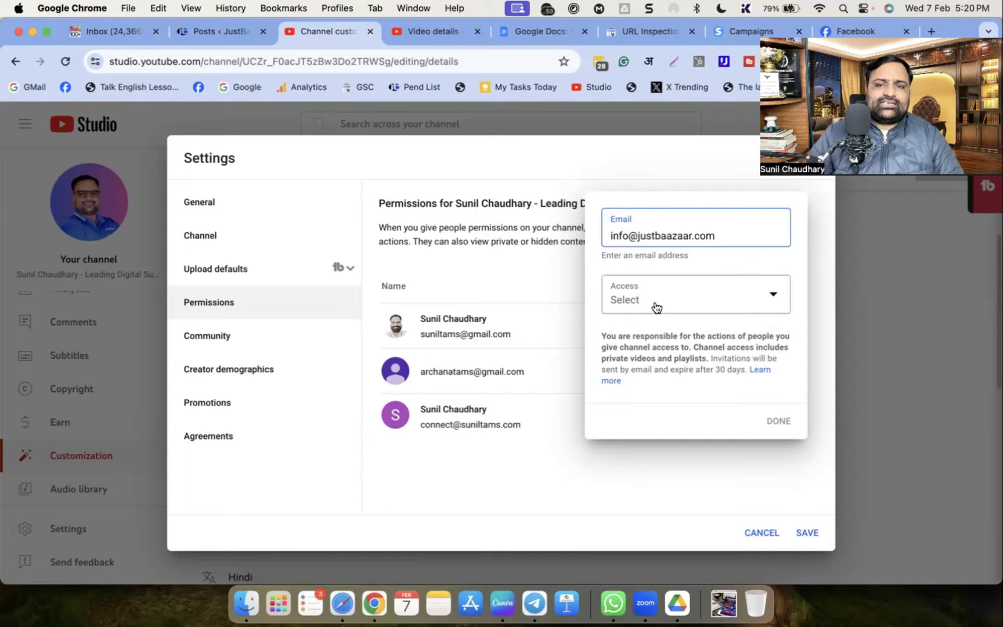
click(653, 307)
click(652, 317)
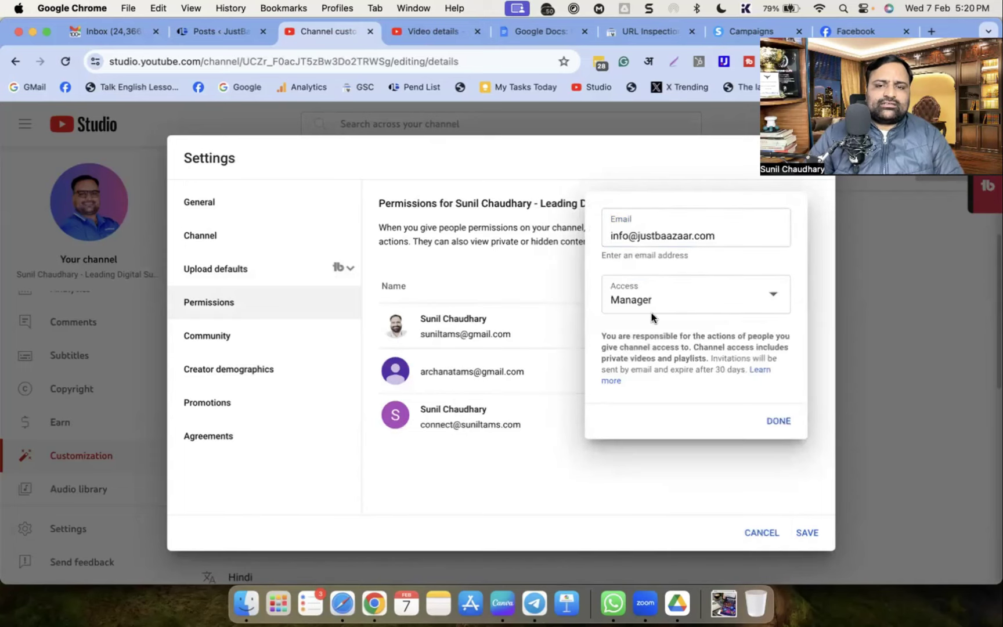
click(778, 422)
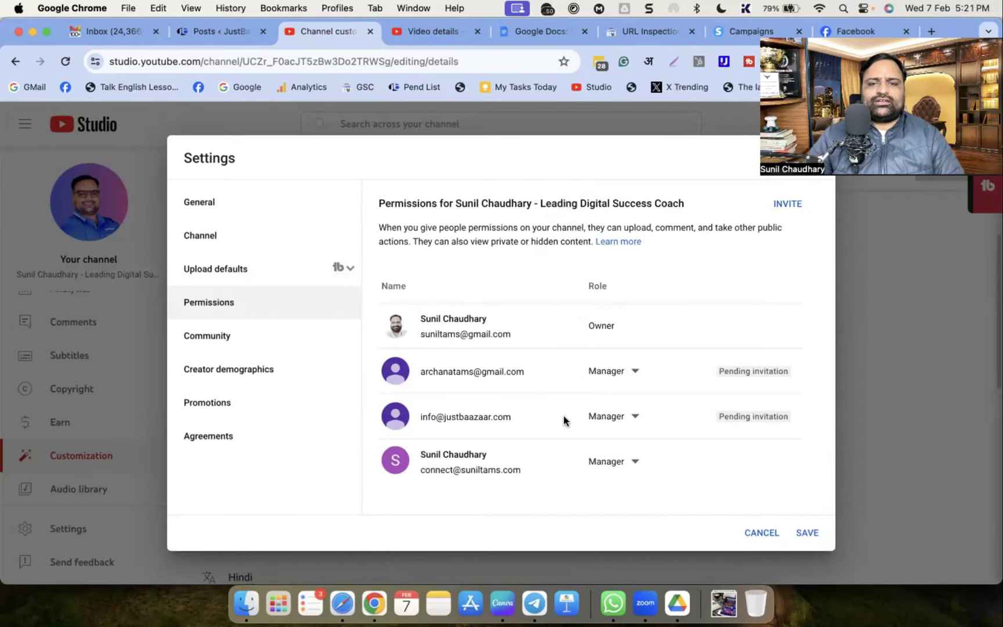
click(807, 535)
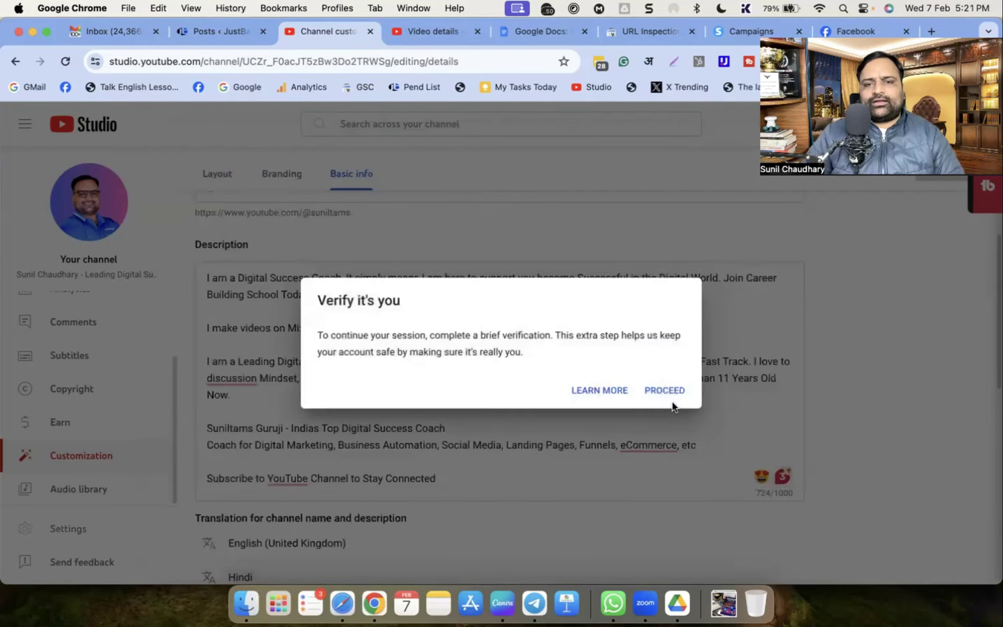
Proceed with the identity check and submit the Google account password
click(662, 391)
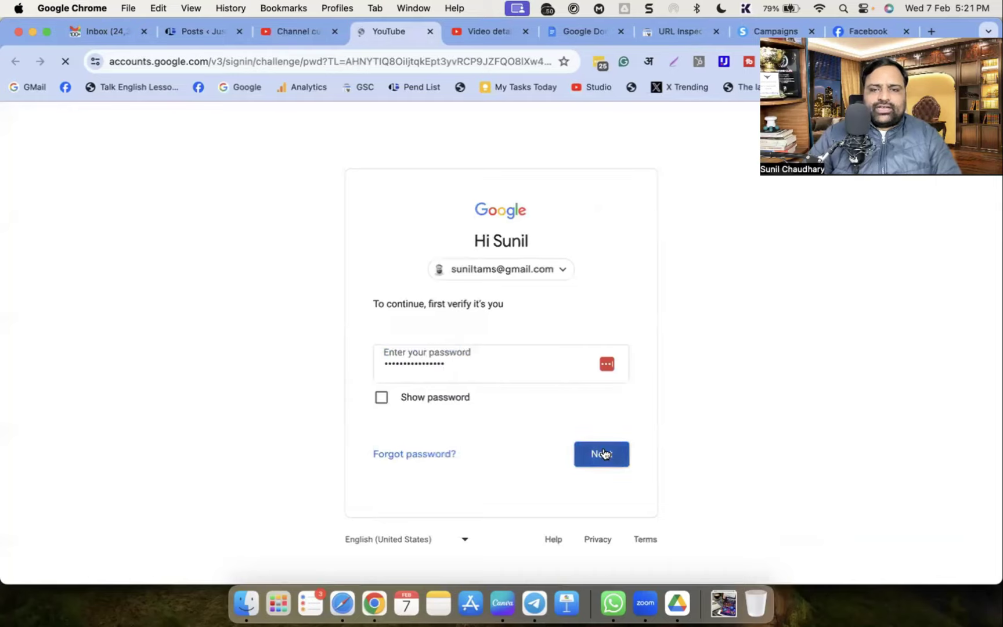
click(602, 454)
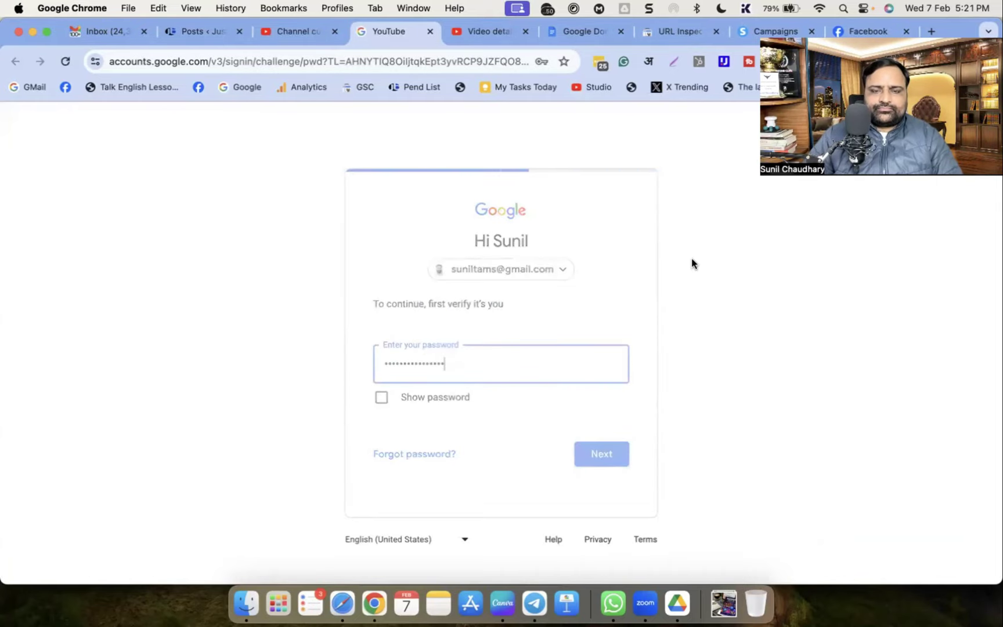
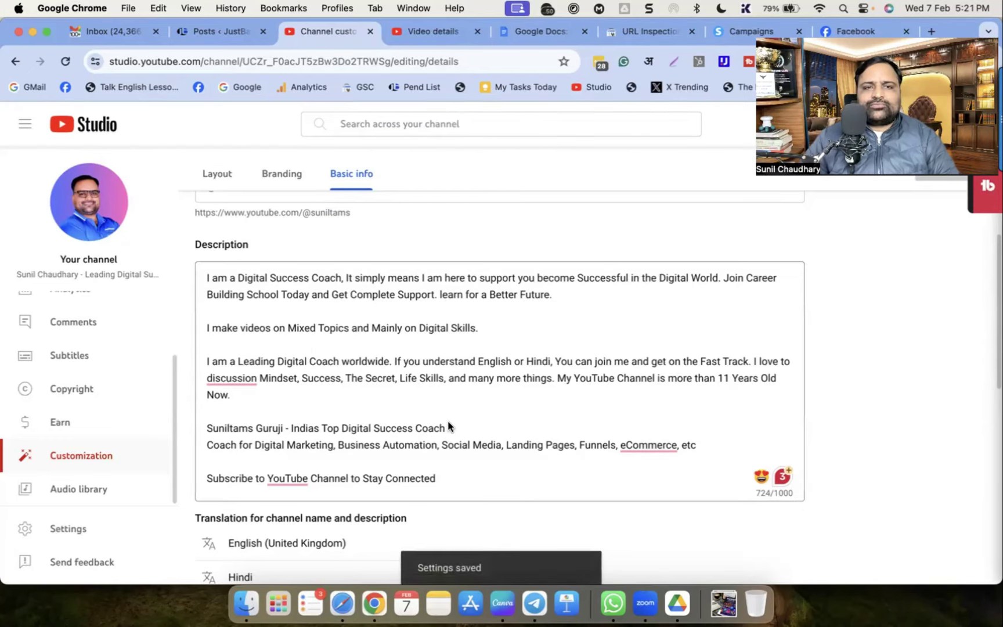
Go to Settings > Permissions > Community and scroll Automated Filters to the Standard moderators field
click(65, 531)
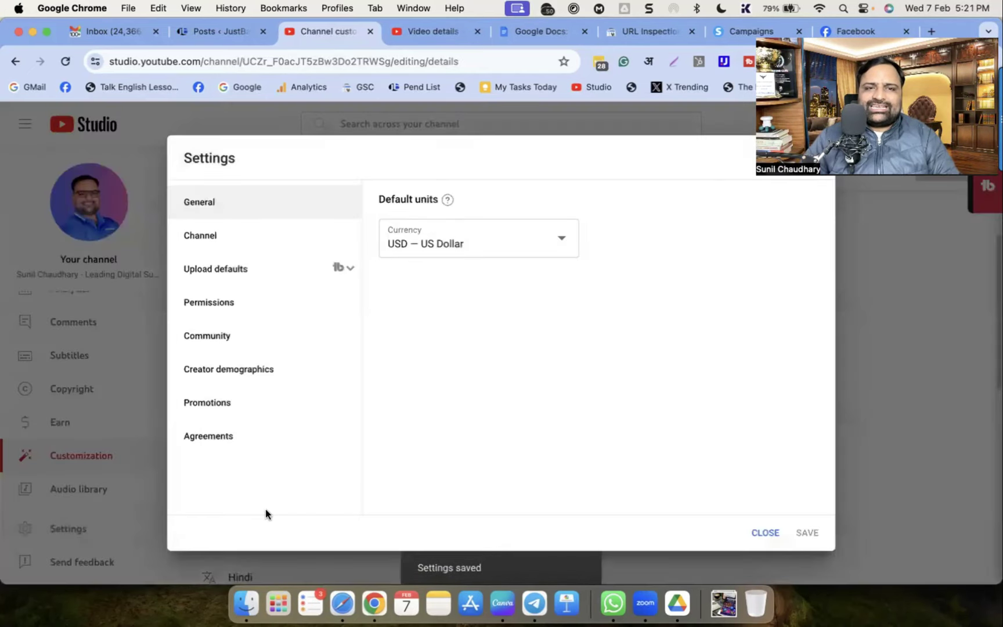
click(213, 303)
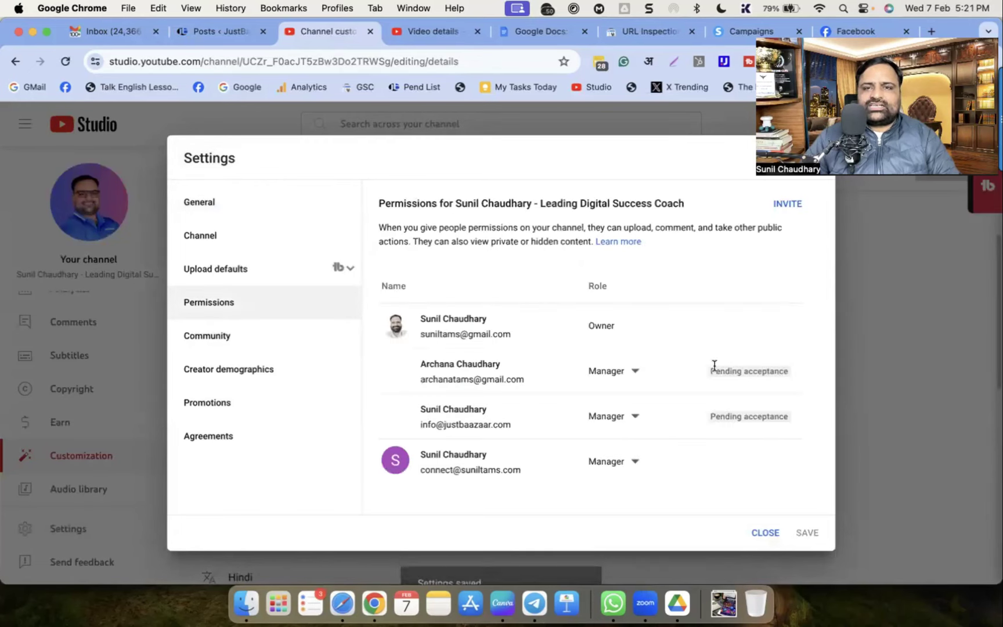
click(222, 337)
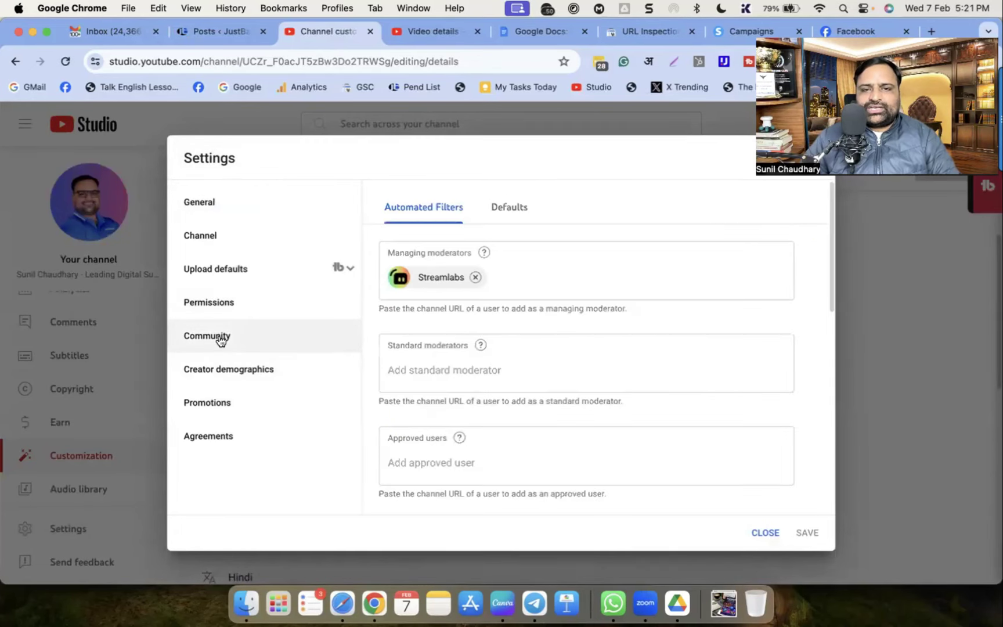
scroll(538, 436, down, 6)
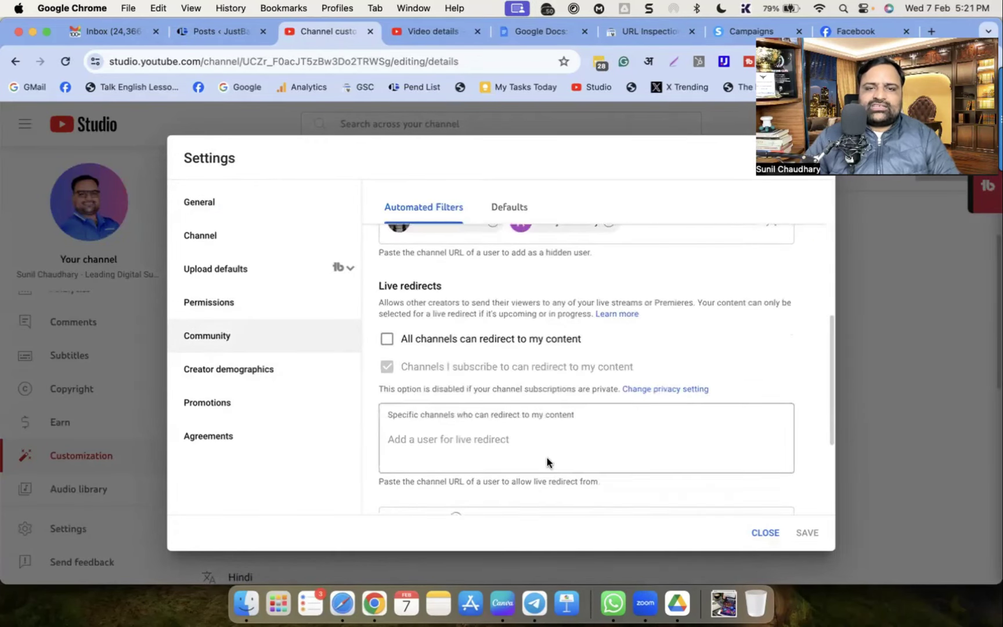
scroll(547, 459, up, 6)
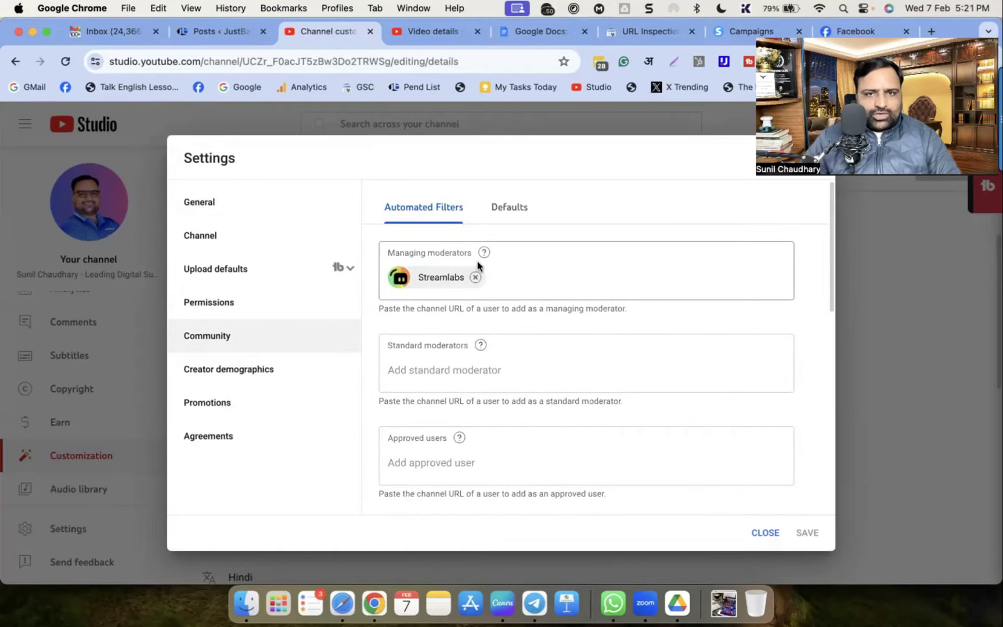
scroll(533, 372, down, 1)
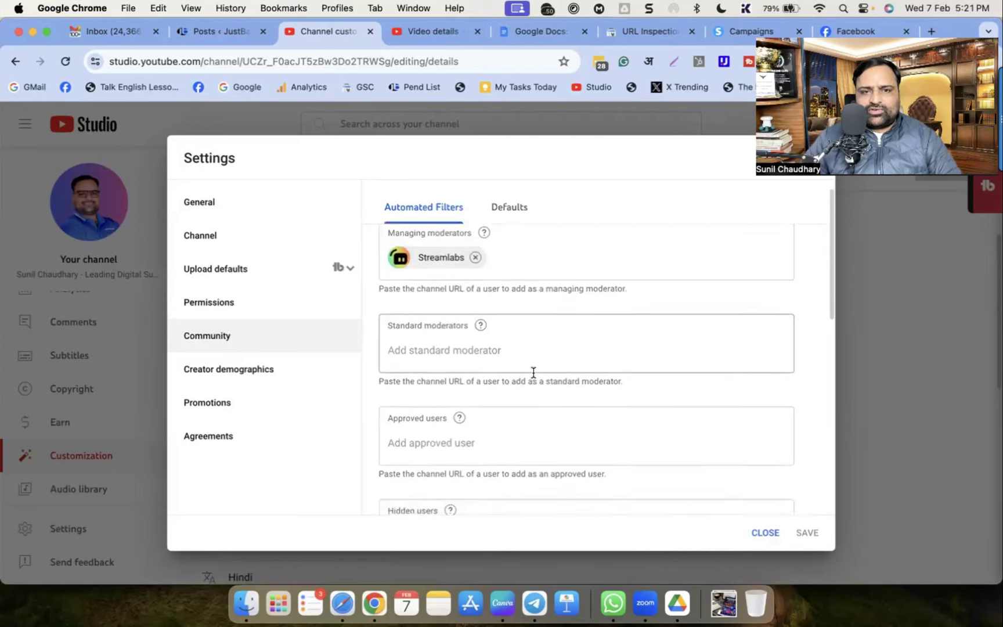
scroll(533, 371, down, 1)
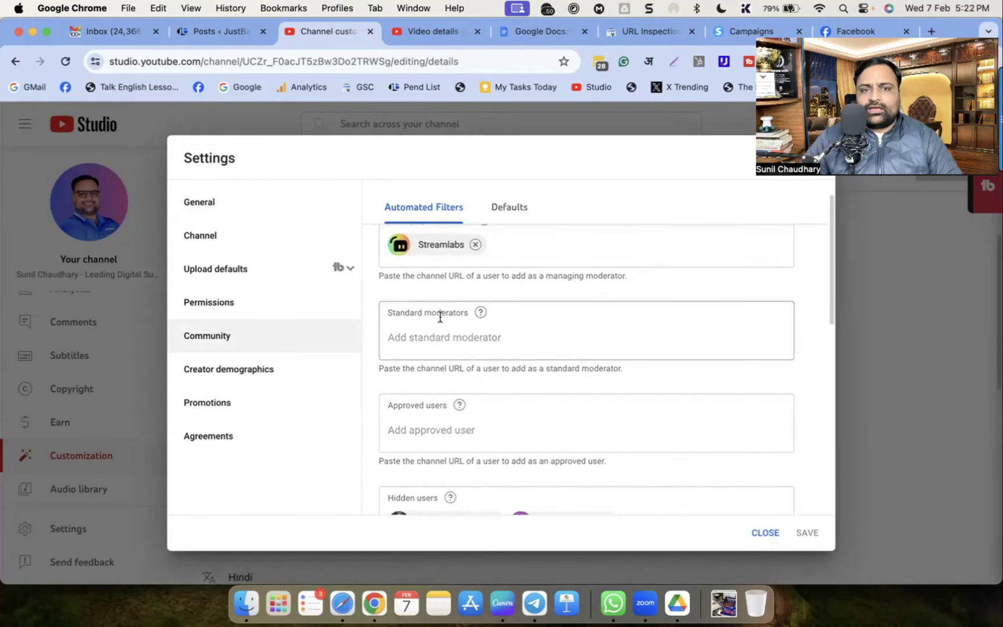
click(451, 337)
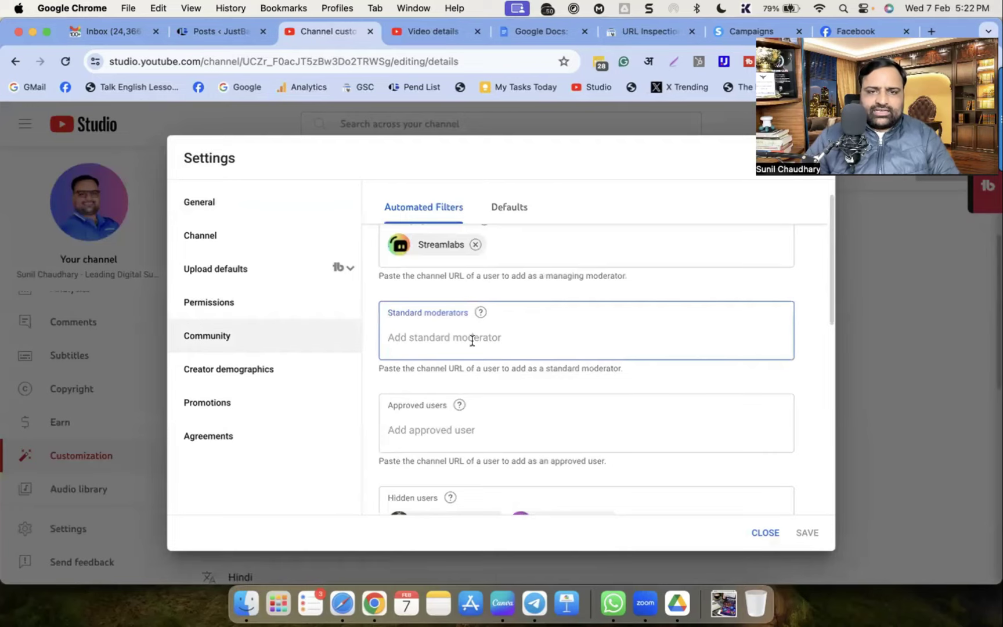
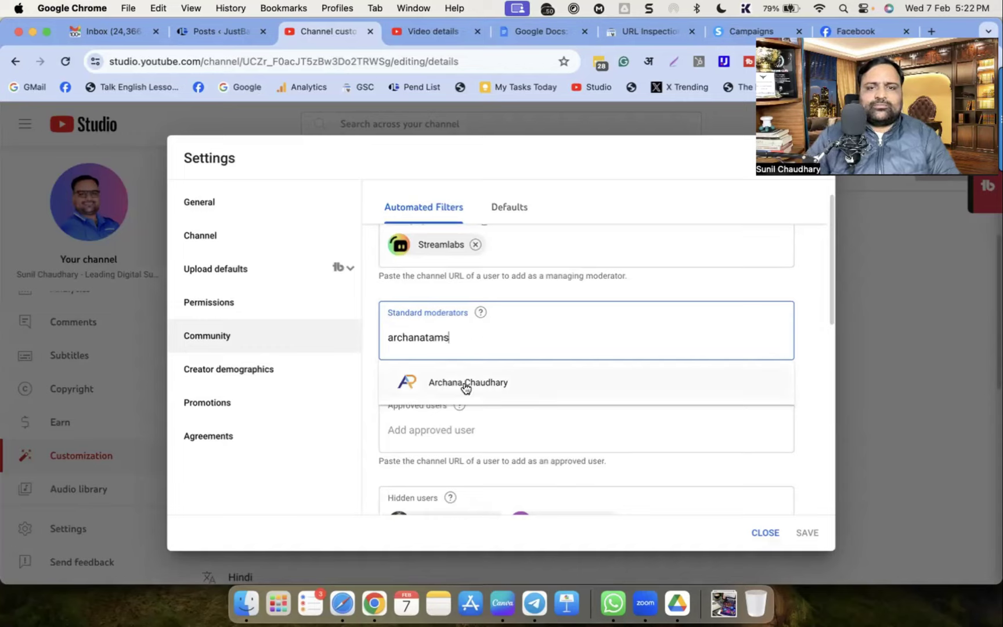
Add the team member's channel, found by its e-mail, as a standard moderator
click(465, 384)
scroll(532, 327, down, 3)
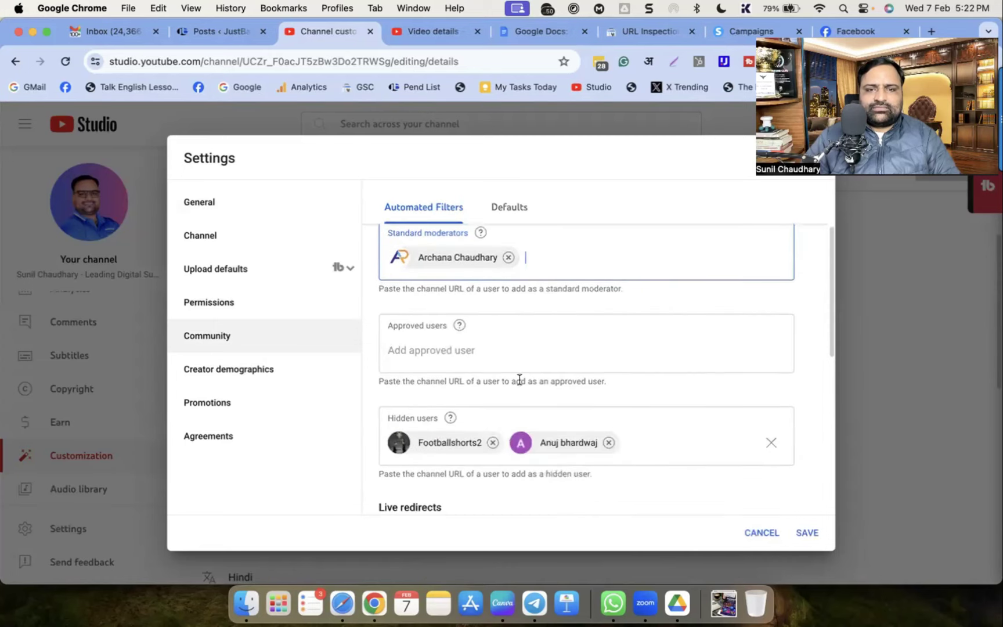
Add the same channel as an approved user and clear the hidden users list
click(431, 350)
text(A)
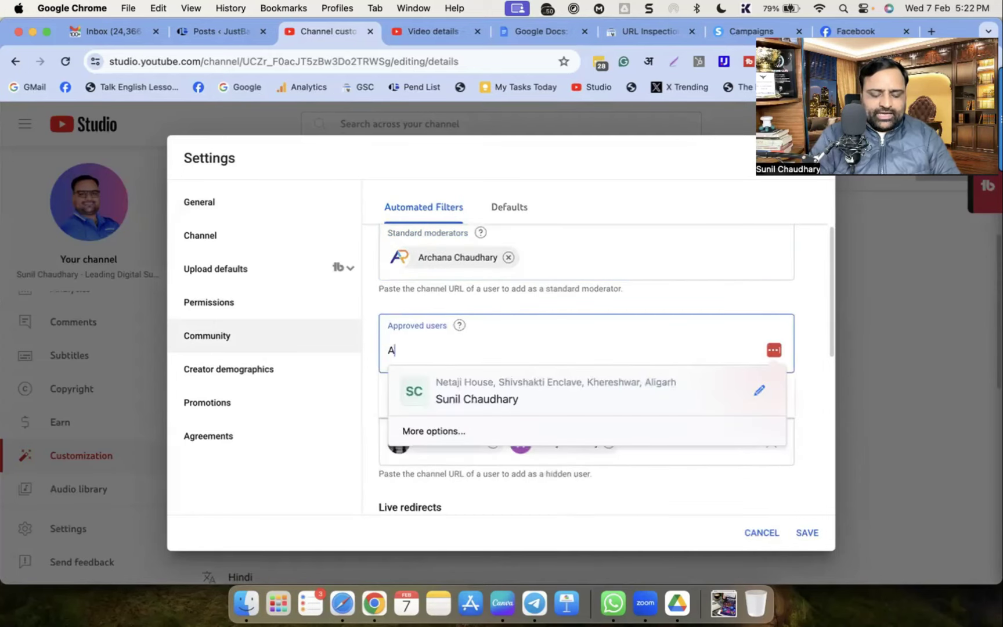
text(rchanatams)
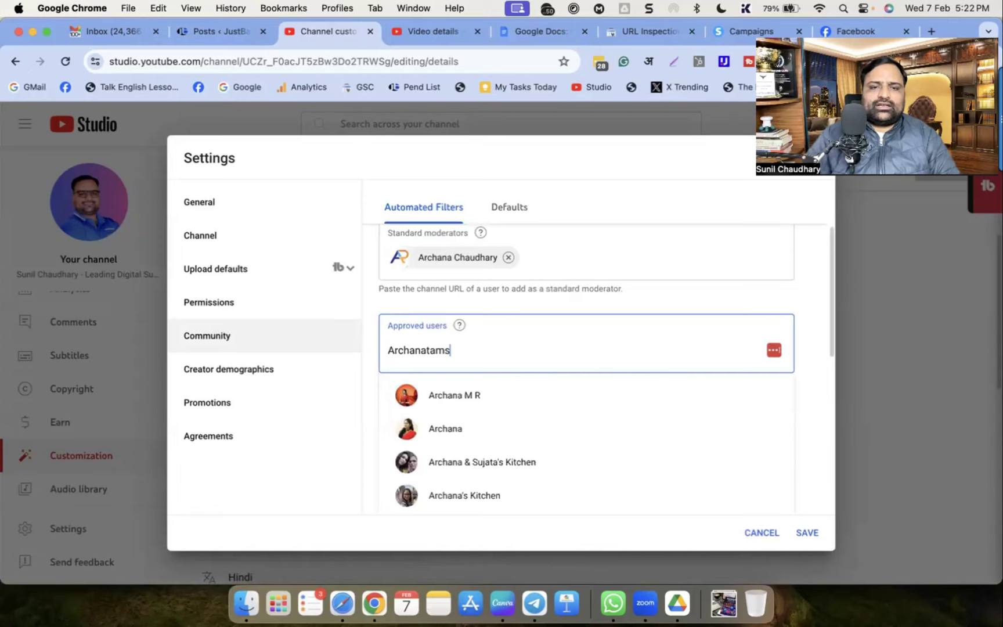
click(446, 401)
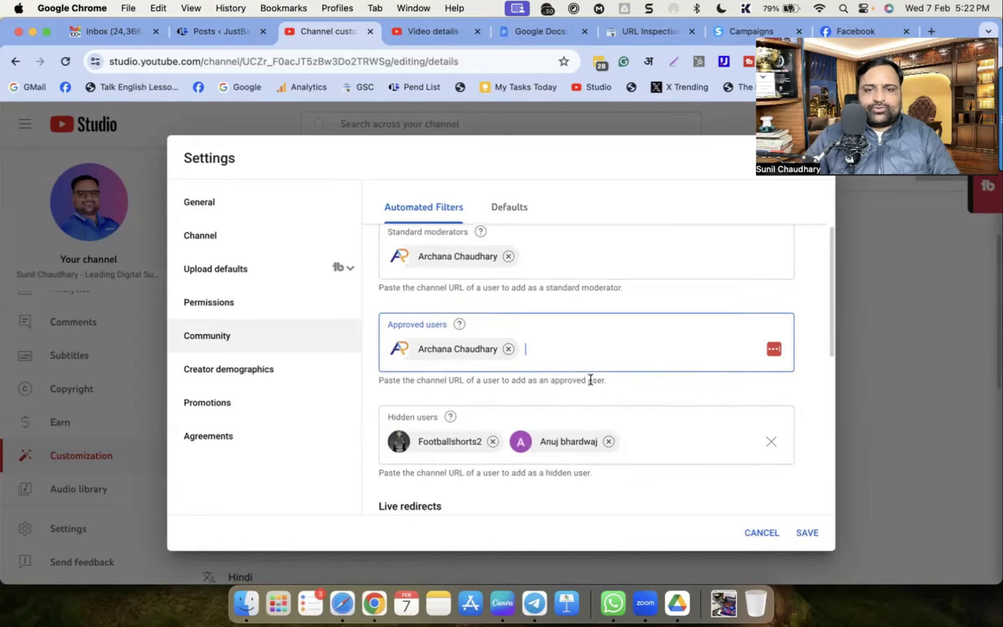
scroll(588, 378, down, 1)
scroll(470, 427, down, 1)
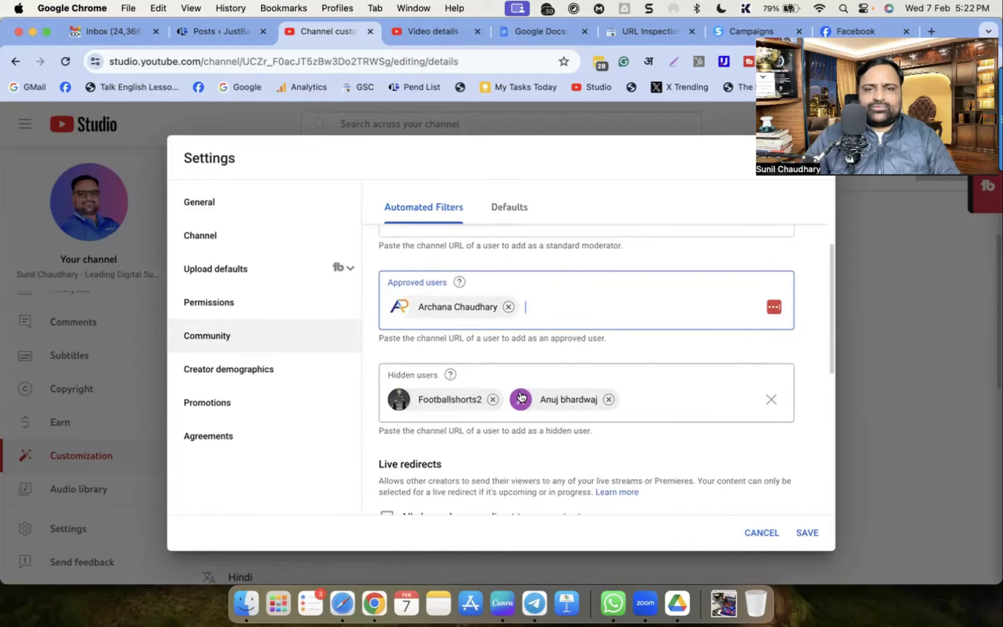
click(770, 401)
Under Live redirects, enable 'All channels can redirect to my content'
scroll(518, 414, down, 4)
scroll(618, 349, down, 1)
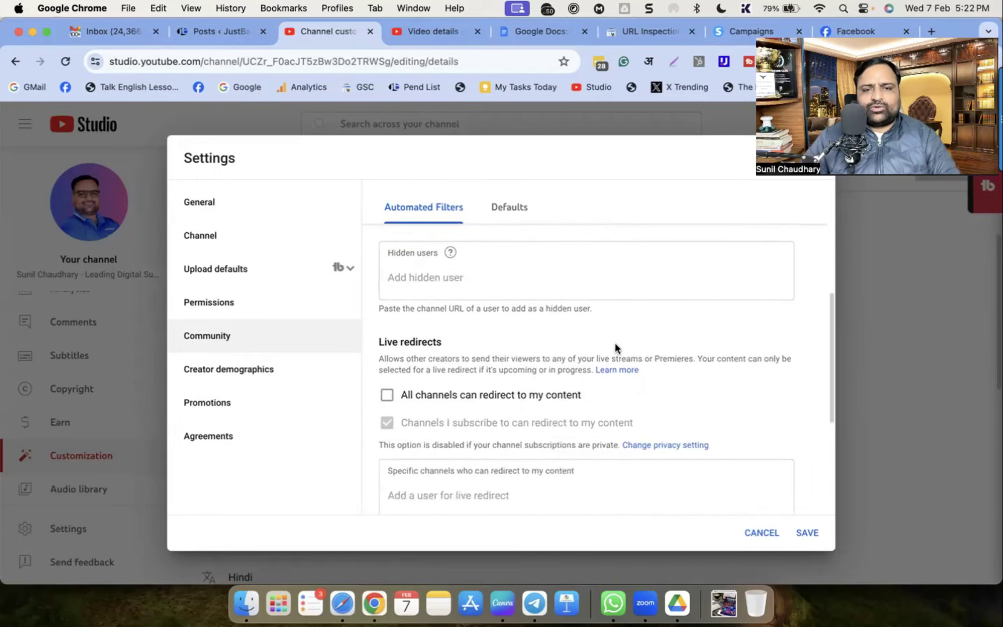
scroll(598, 432, down, 1)
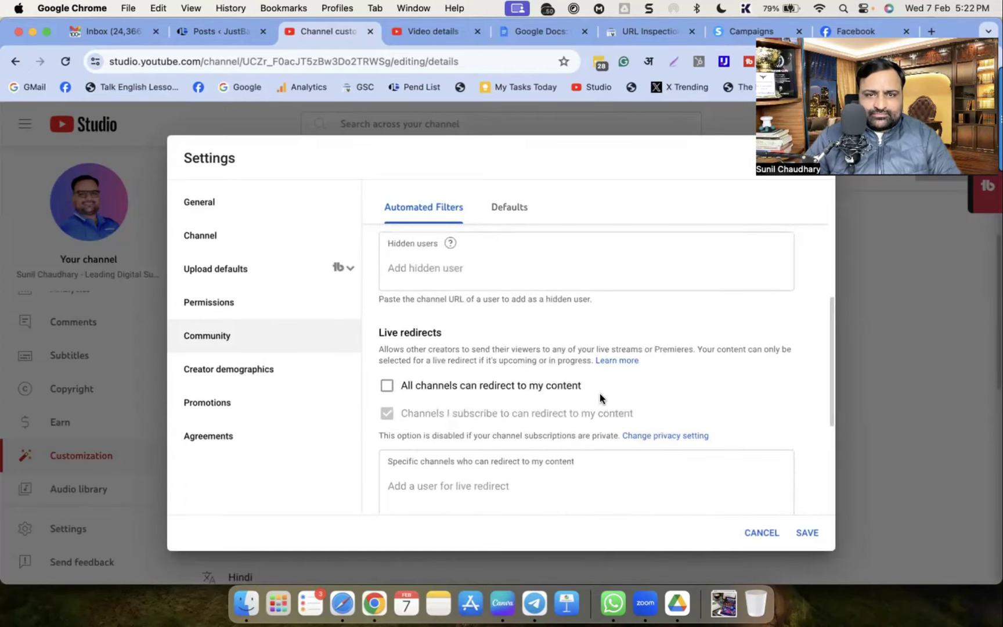
scroll(600, 397, down, 1)
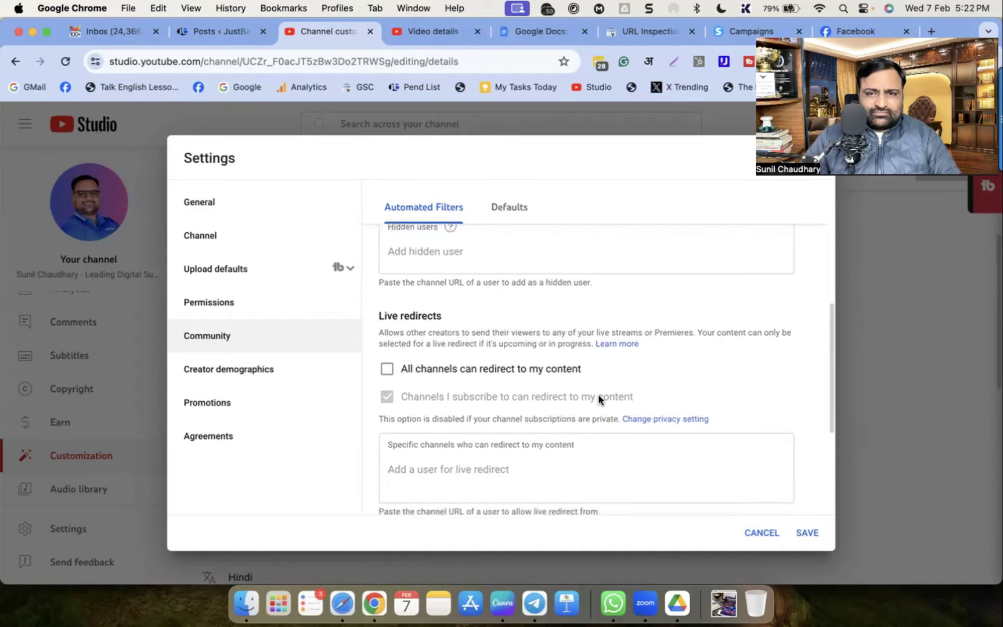
scroll(600, 399, down, 1)
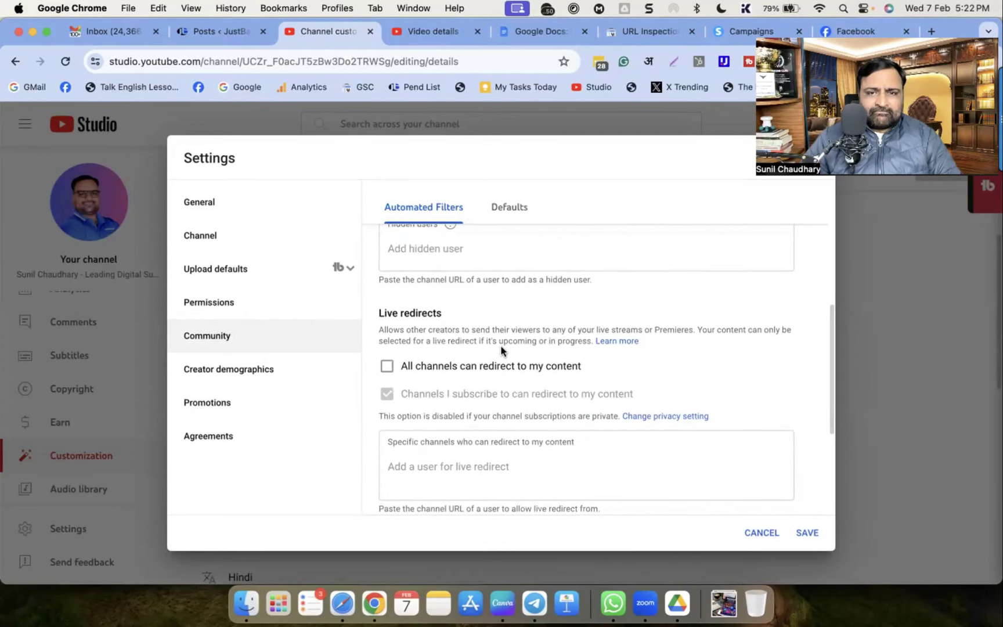
click(387, 365)
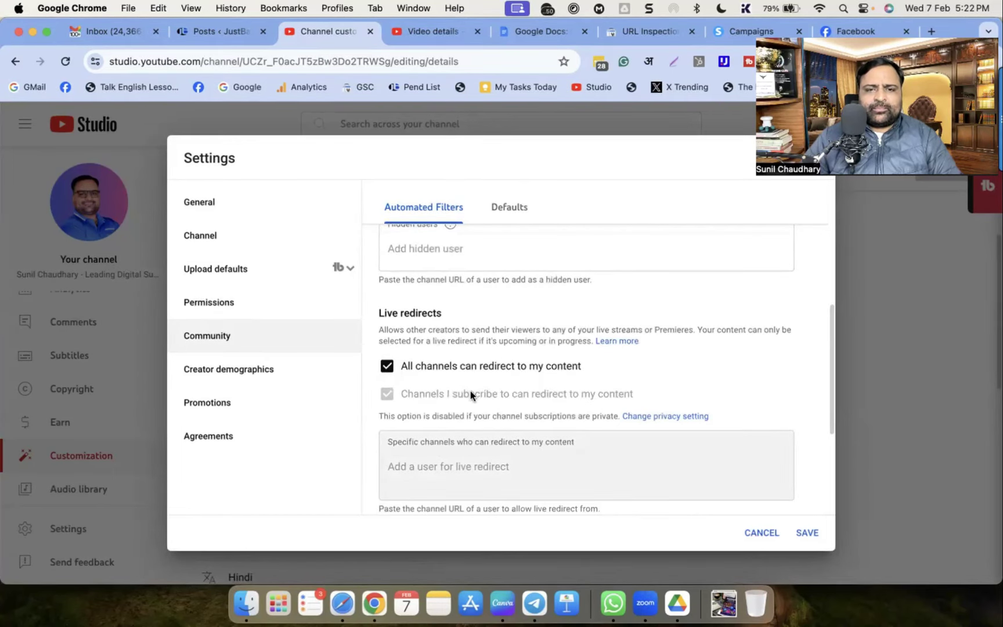
Save the Community settings, closing the Settings dialog
scroll(470, 391, down, 5)
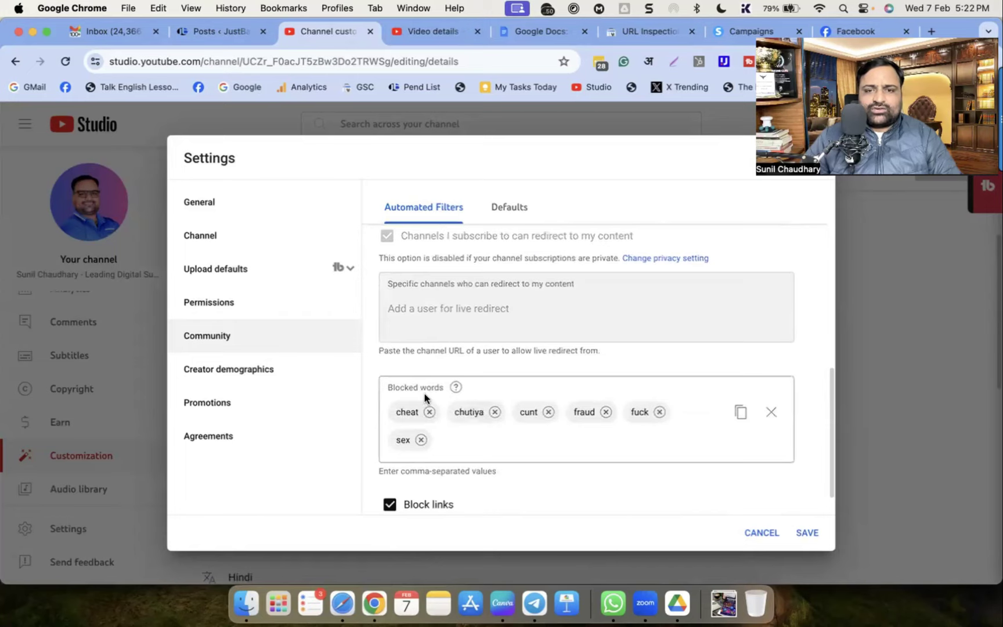
scroll(648, 417, up, 3)
scroll(648, 417, down, 3)
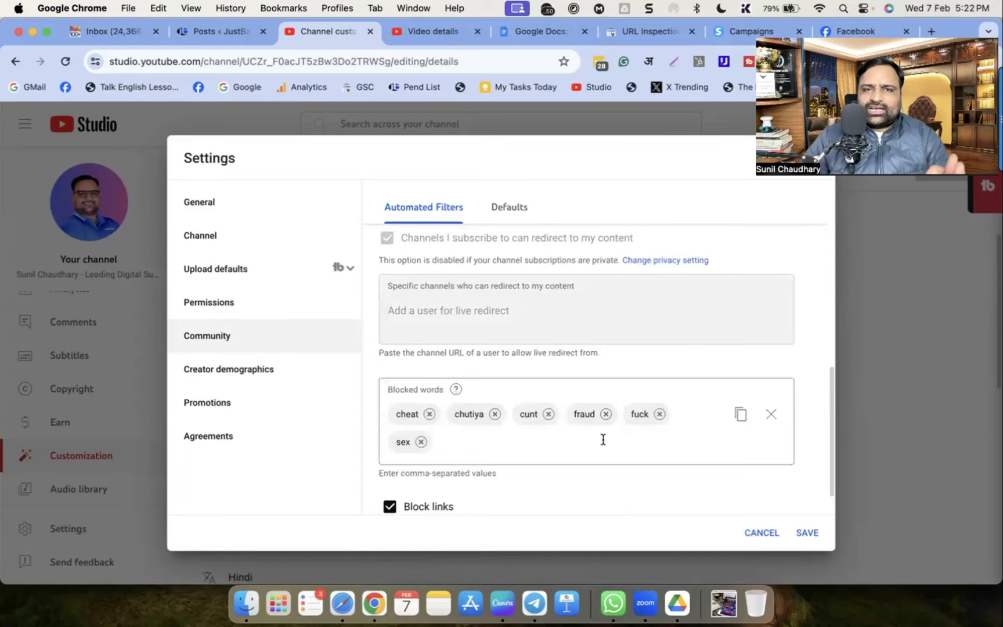
scroll(603, 441, down, 2)
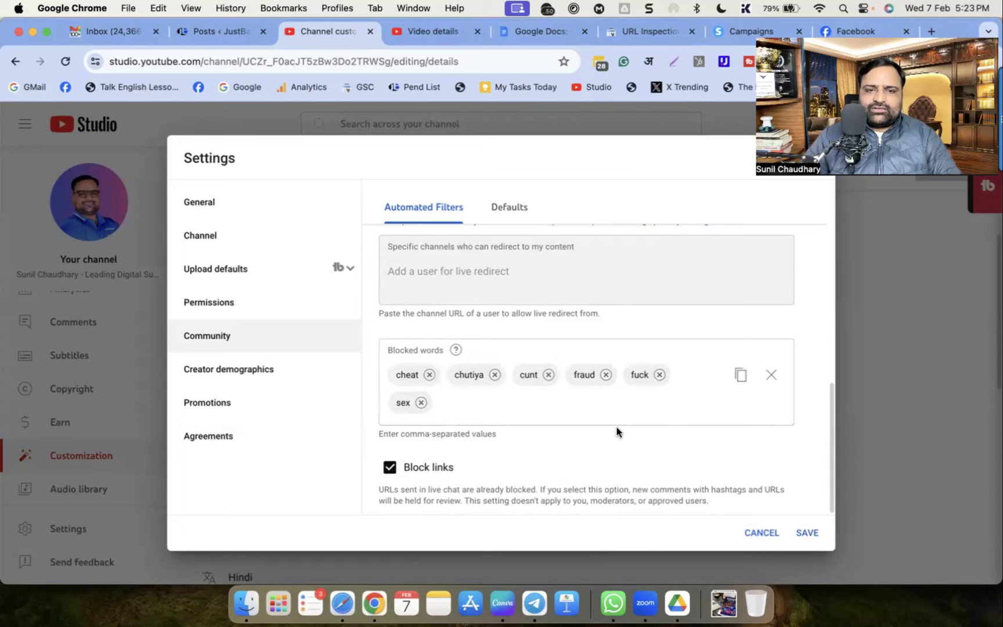
click(808, 533)
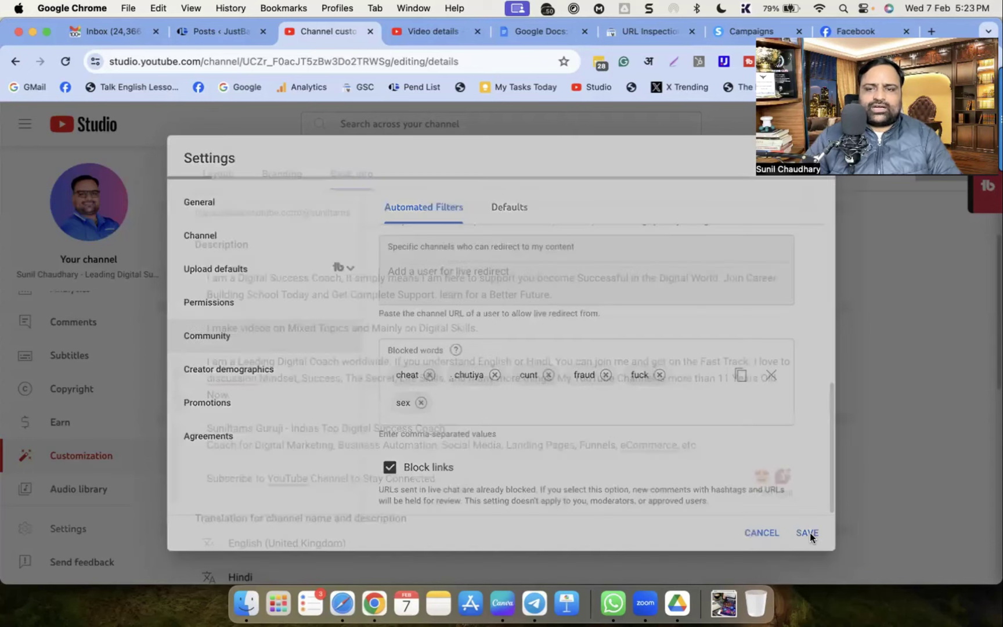
Review Permissions and Community Defaults' comment moderation levels, then view Creator demographics
click(78, 539)
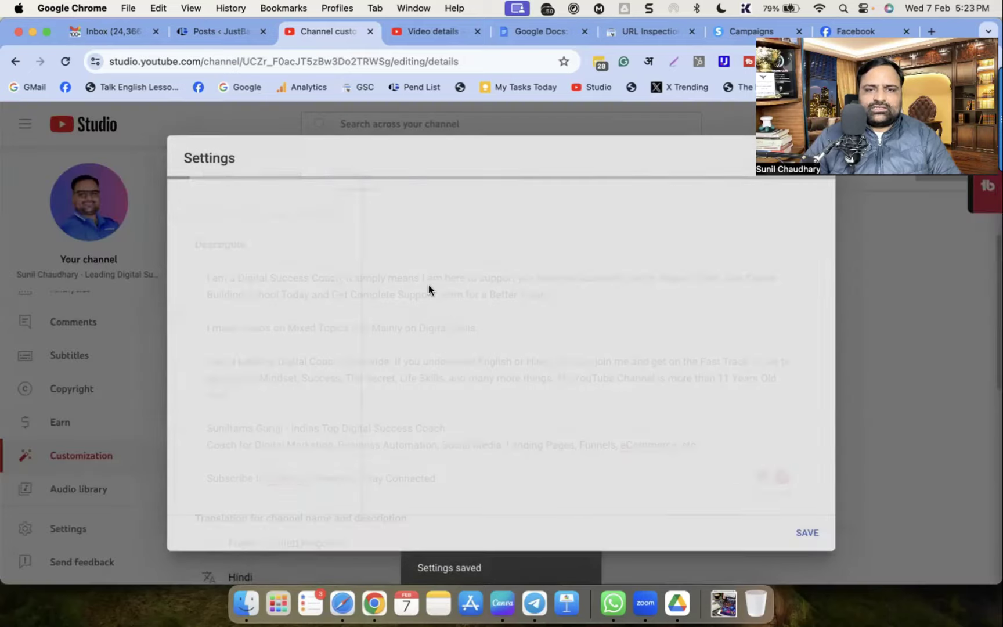
click(223, 314)
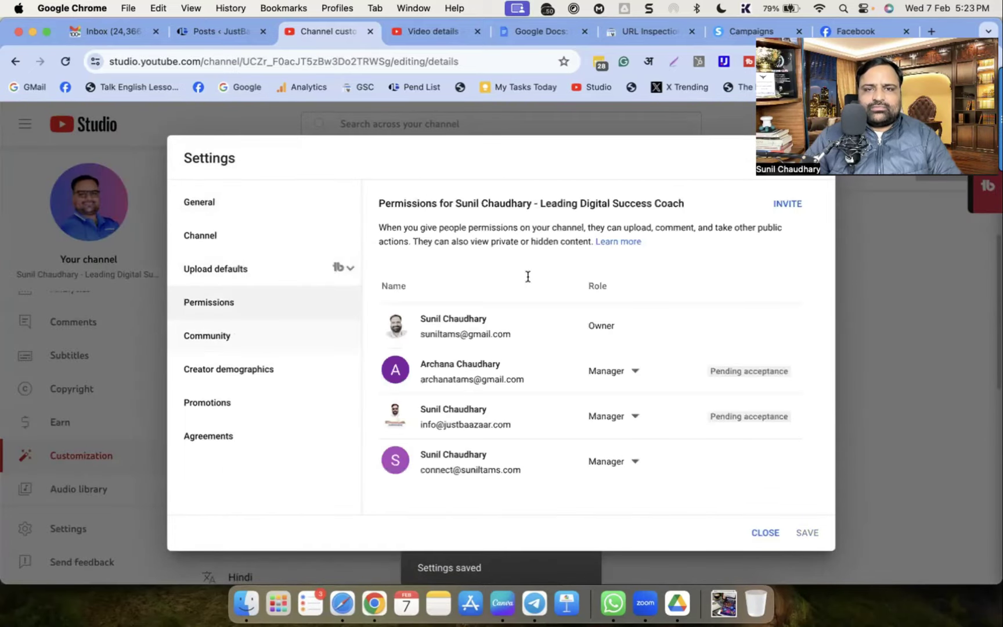
click(207, 335)
click(508, 207)
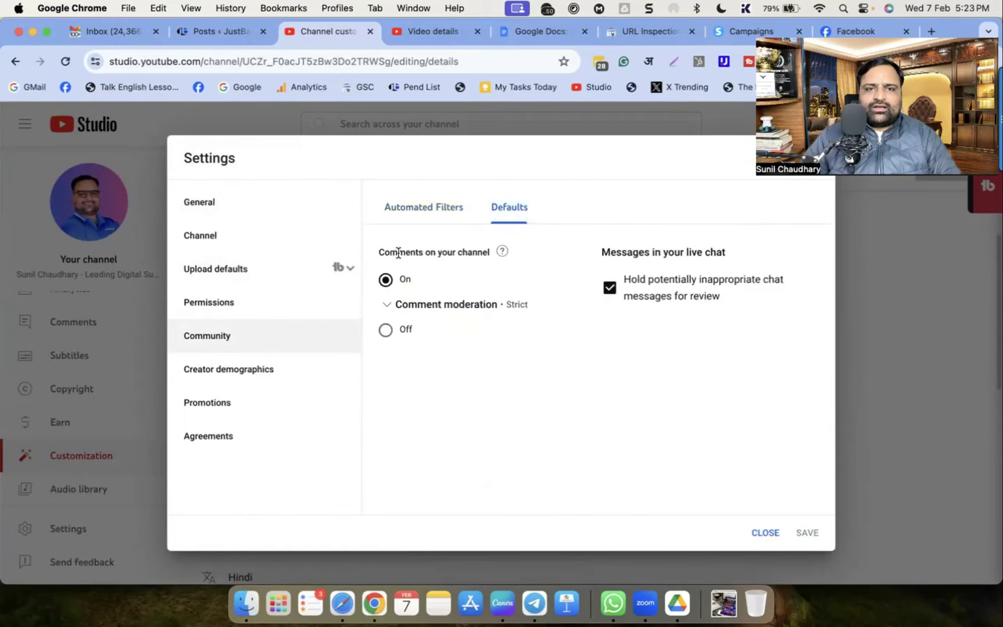
click(391, 305)
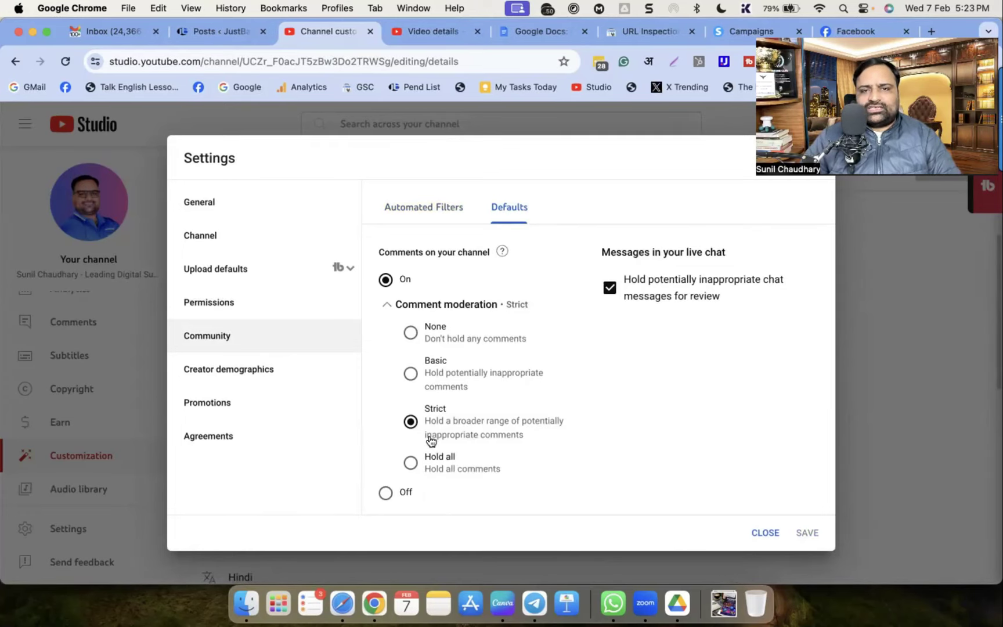
click(230, 375)
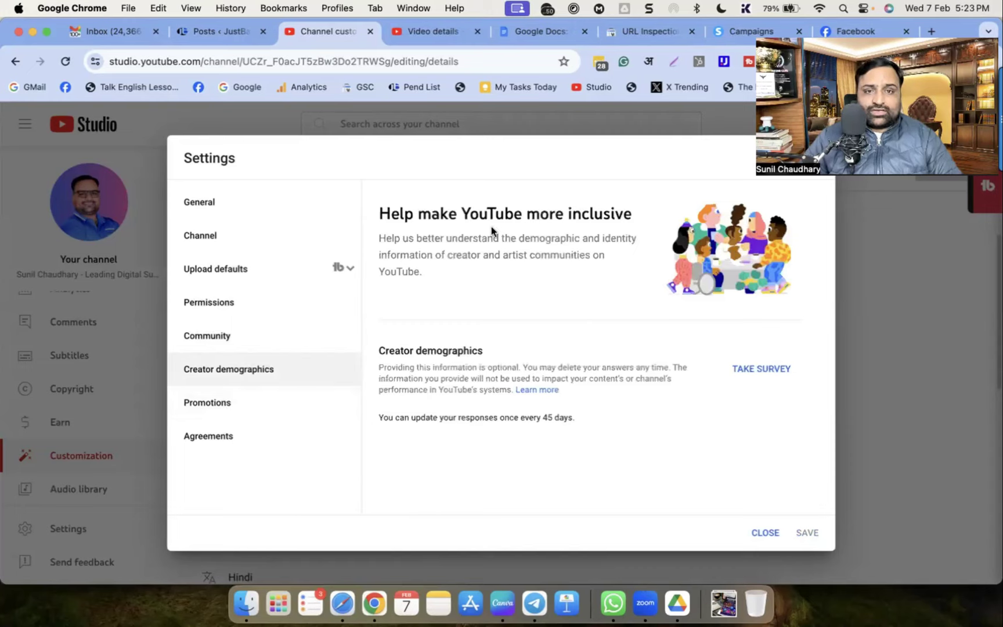
Look through the Promotions and Agreements pages, dismissing the definitions popup
triple_click(390, 213)
click(208, 401)
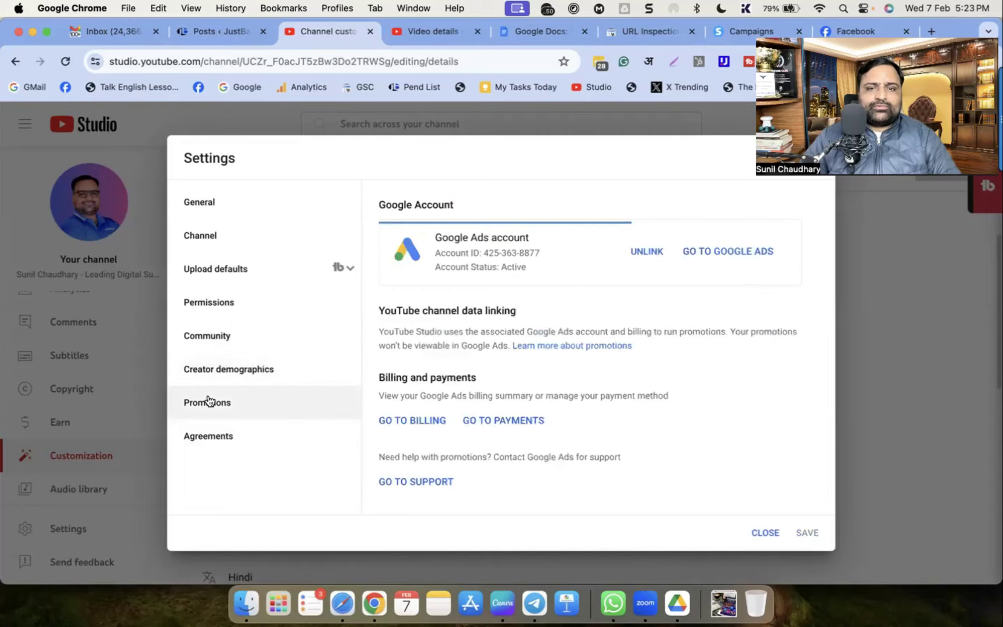
click(765, 481)
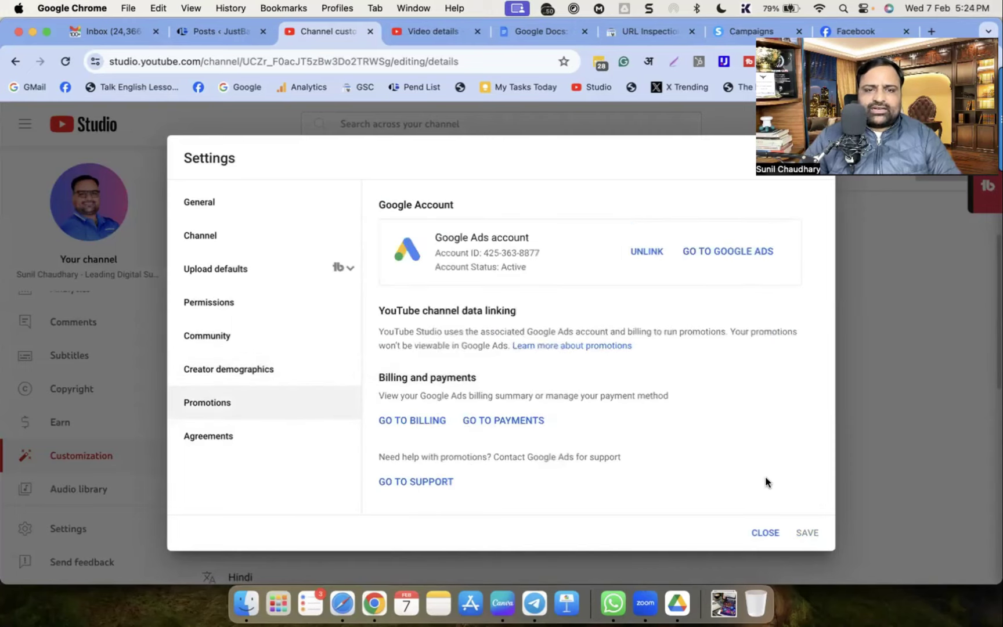
click(222, 442)
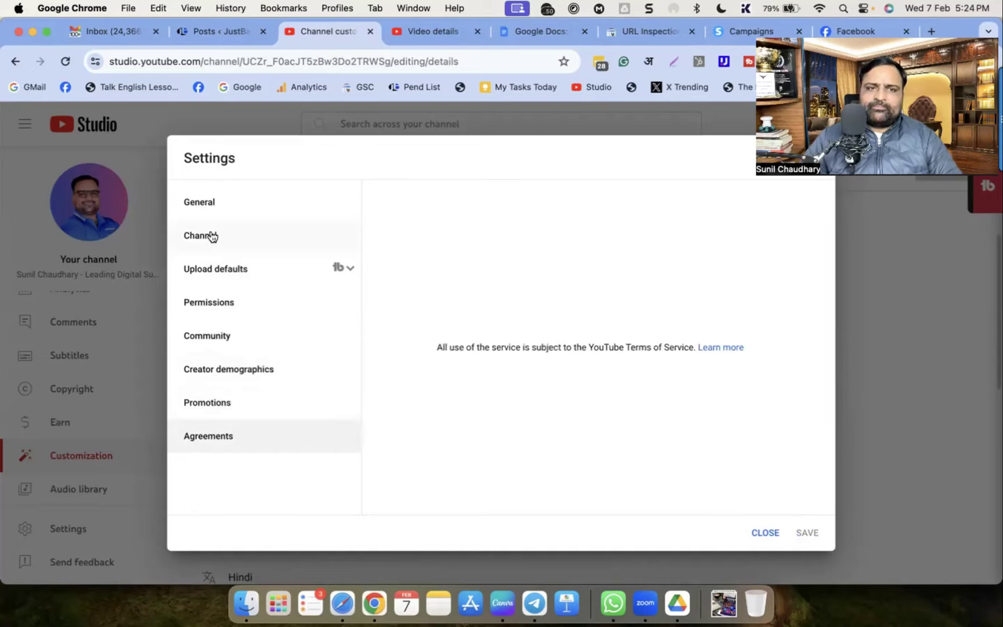
Step through General, Channel, Upload defaults and Permissions back to Community's Automated Filters
click(197, 202)
click(198, 235)
click(207, 274)
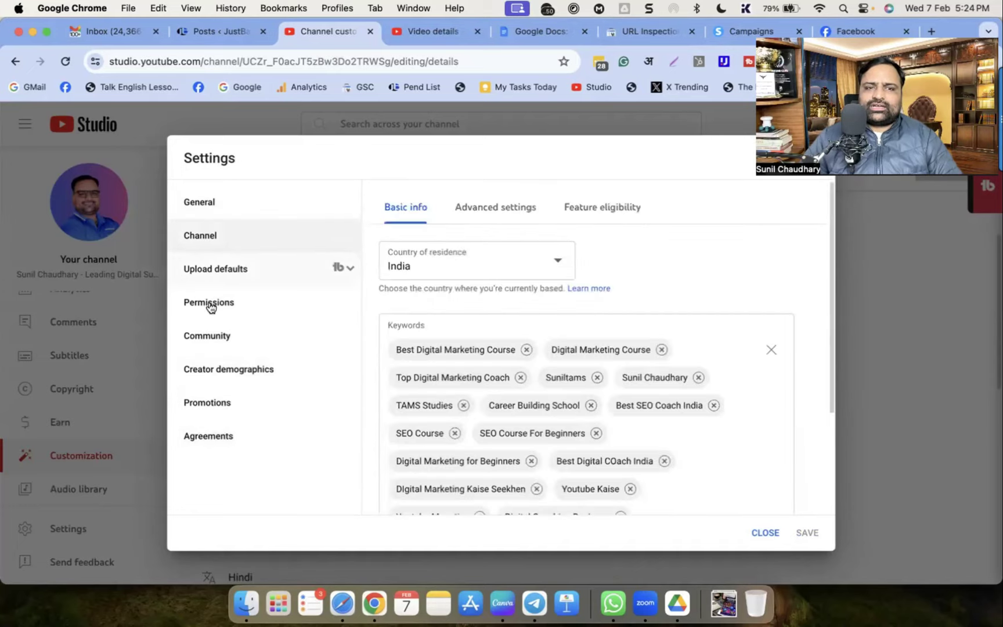
click(207, 303)
click(203, 335)
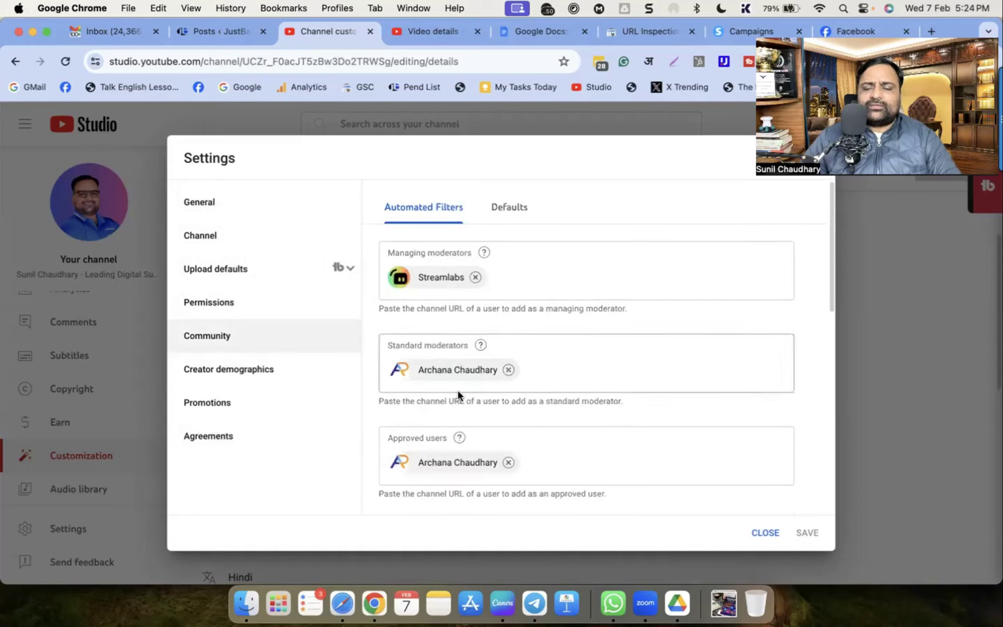